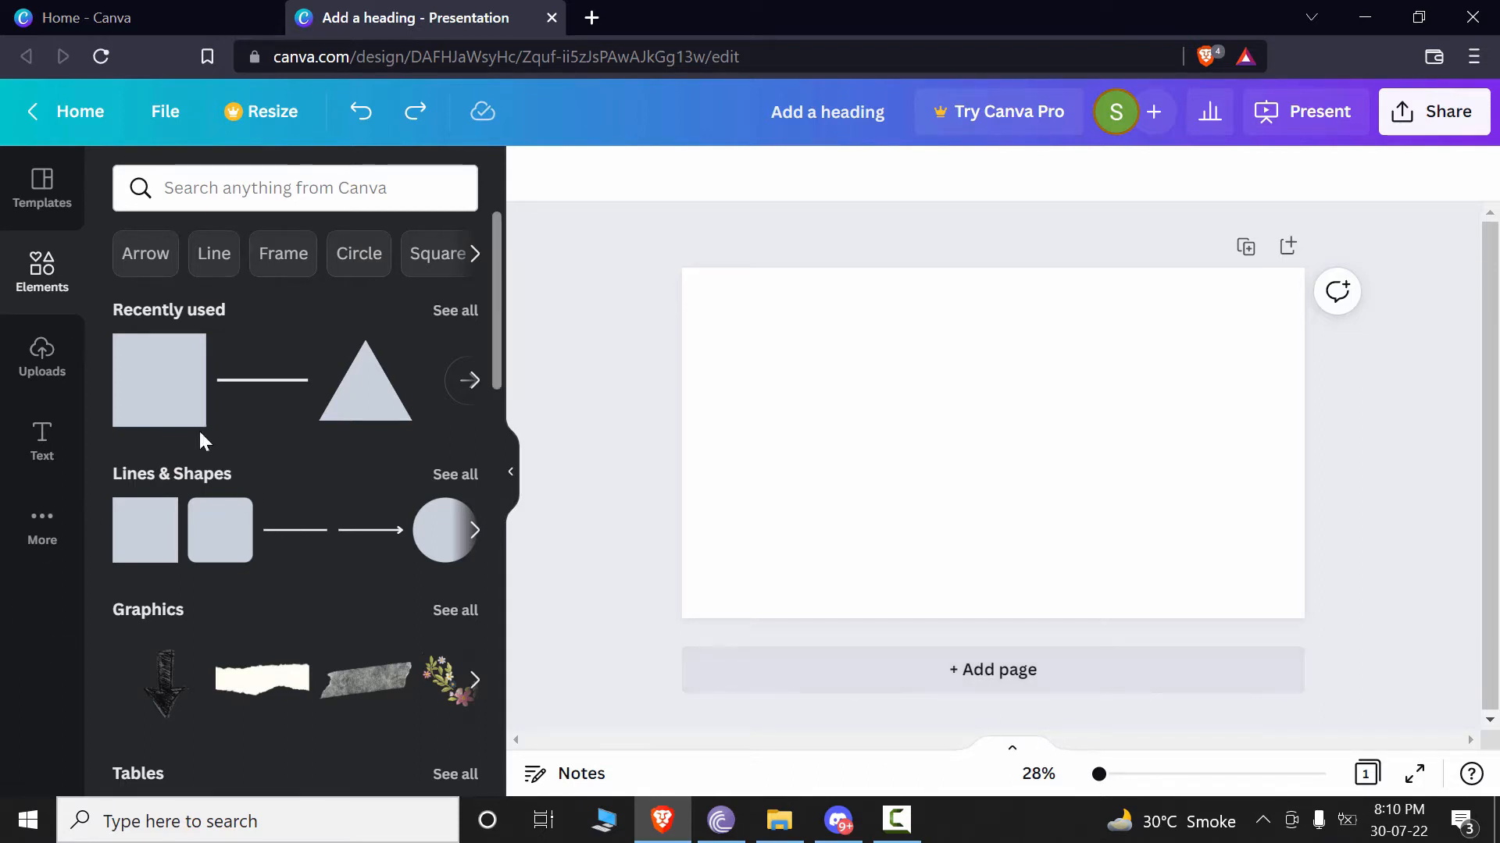
# - Add a square to the blank page, enlarge it slightly and fill it with purple
pyautogui.moveTo(147, 391); pyautogui.dragTo(816, 414)
pyautogui.moveTo(889, 469); pyautogui.dragTo(908, 476)
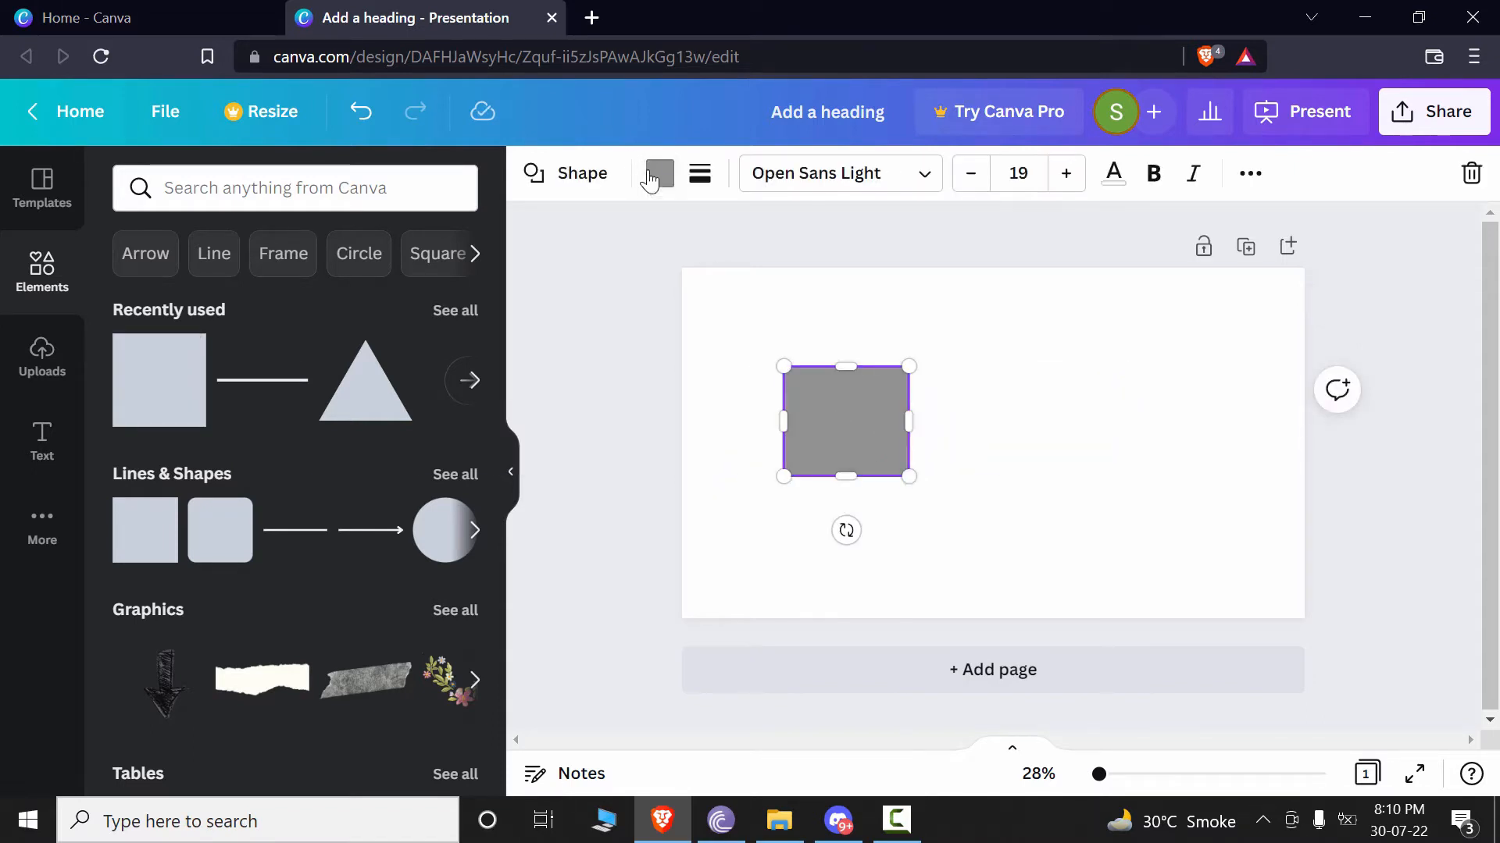
pyautogui.click(660, 173)
pyautogui.click(379, 573)
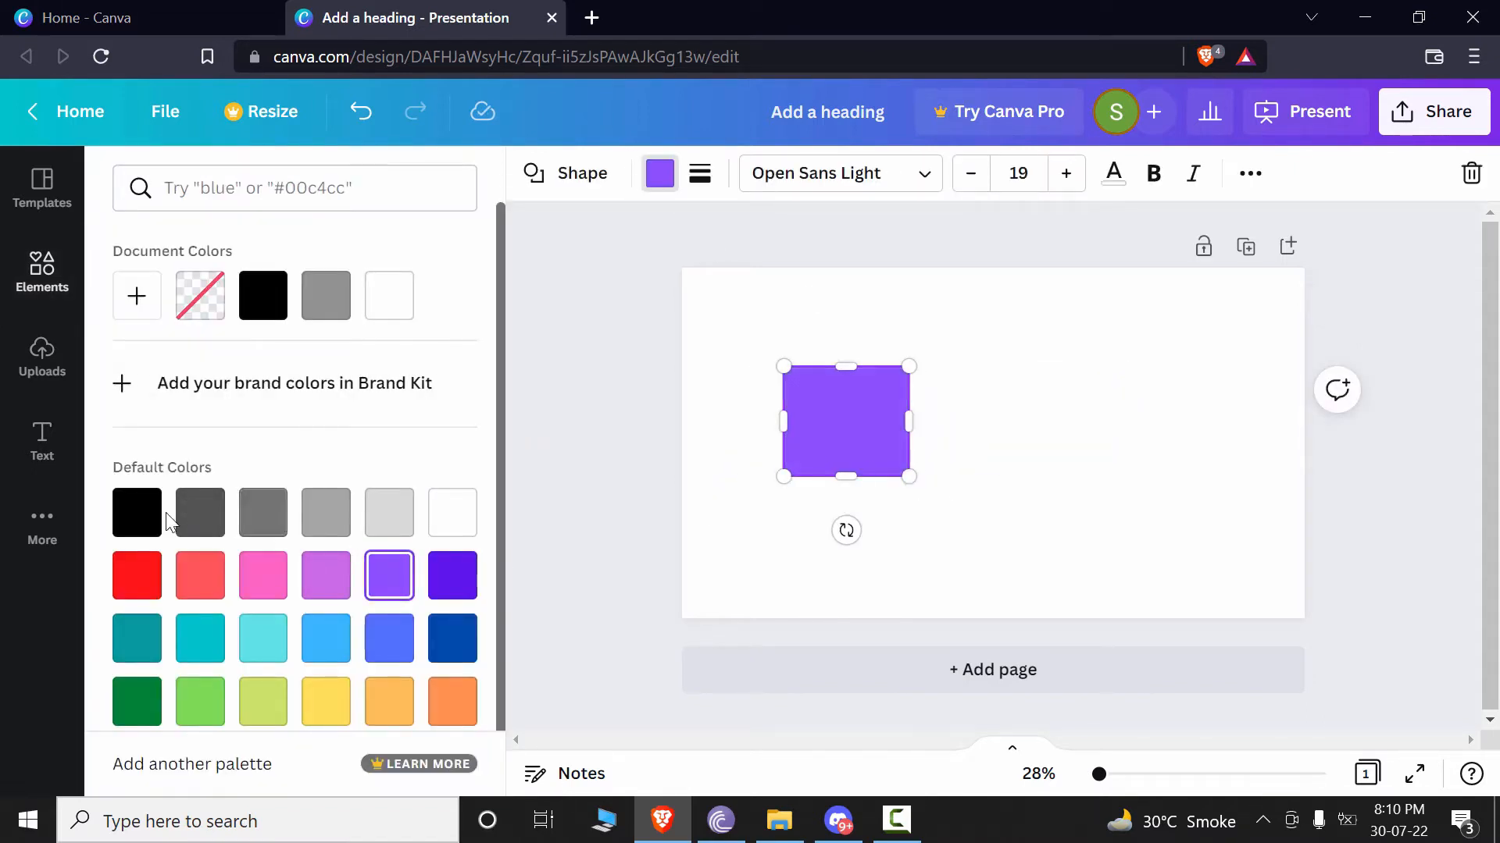
# - Add a second square overlapping the purple square's upper right corner and fill it with light blue
pyautogui.moveTo(161, 388); pyautogui.dragTo(899, 419)
pyautogui.moveTo(120, 385); pyautogui.dragTo(888, 396)
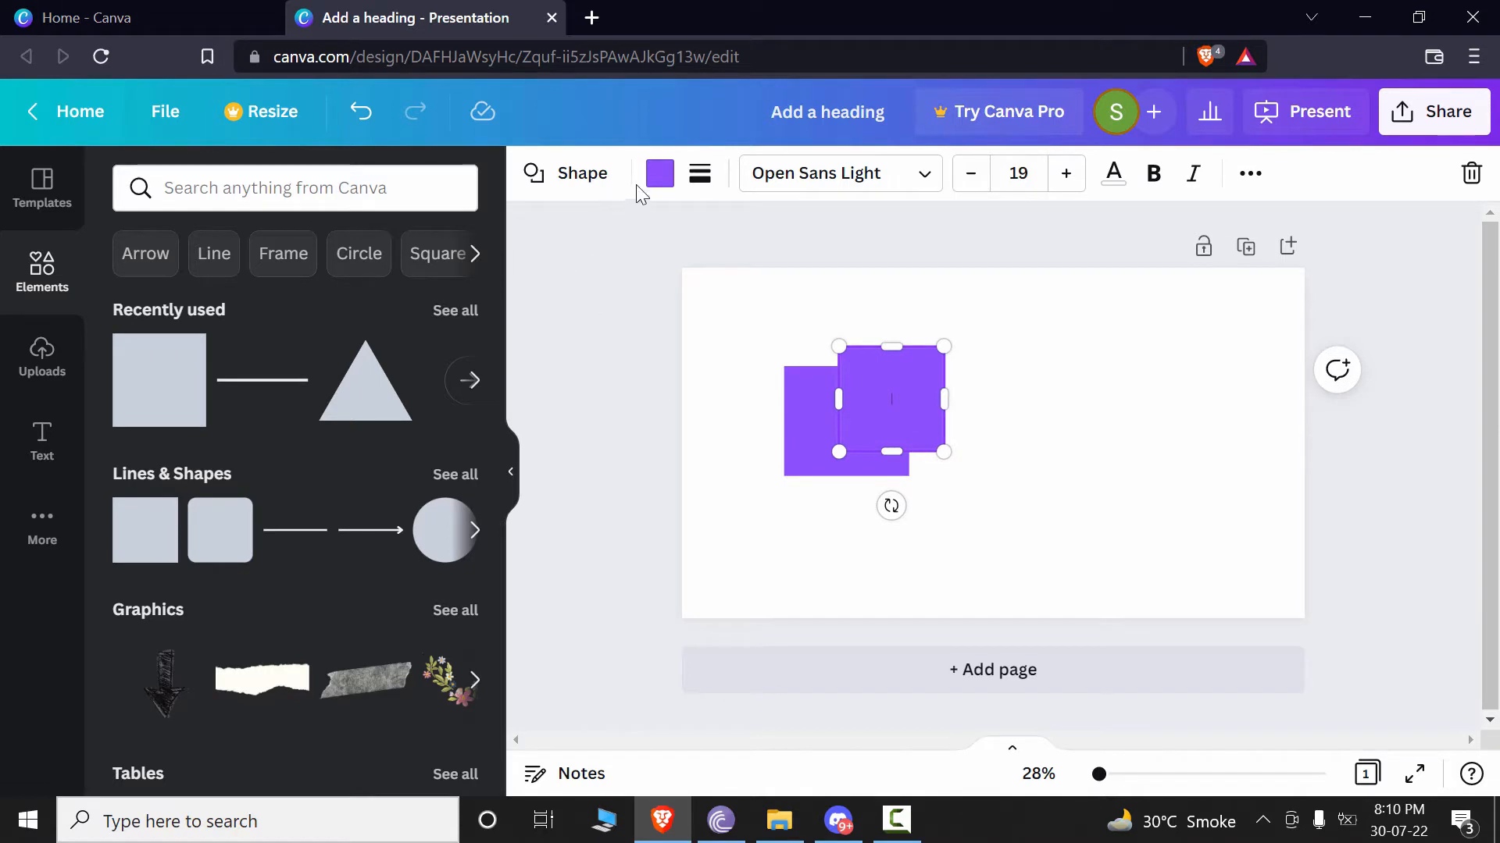
pyautogui.click(660, 172)
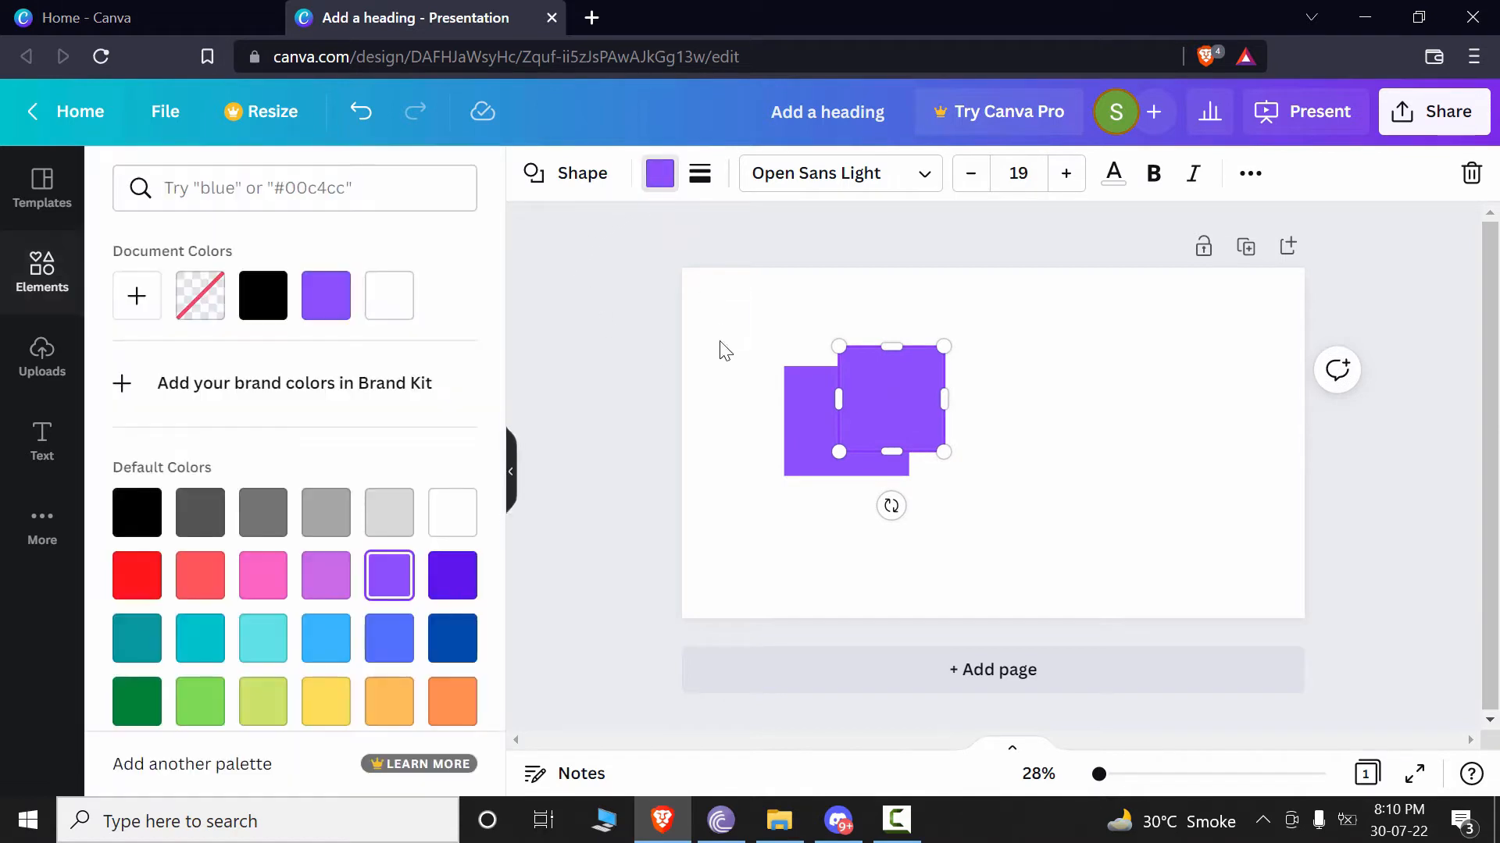
pyautogui.click(330, 654)
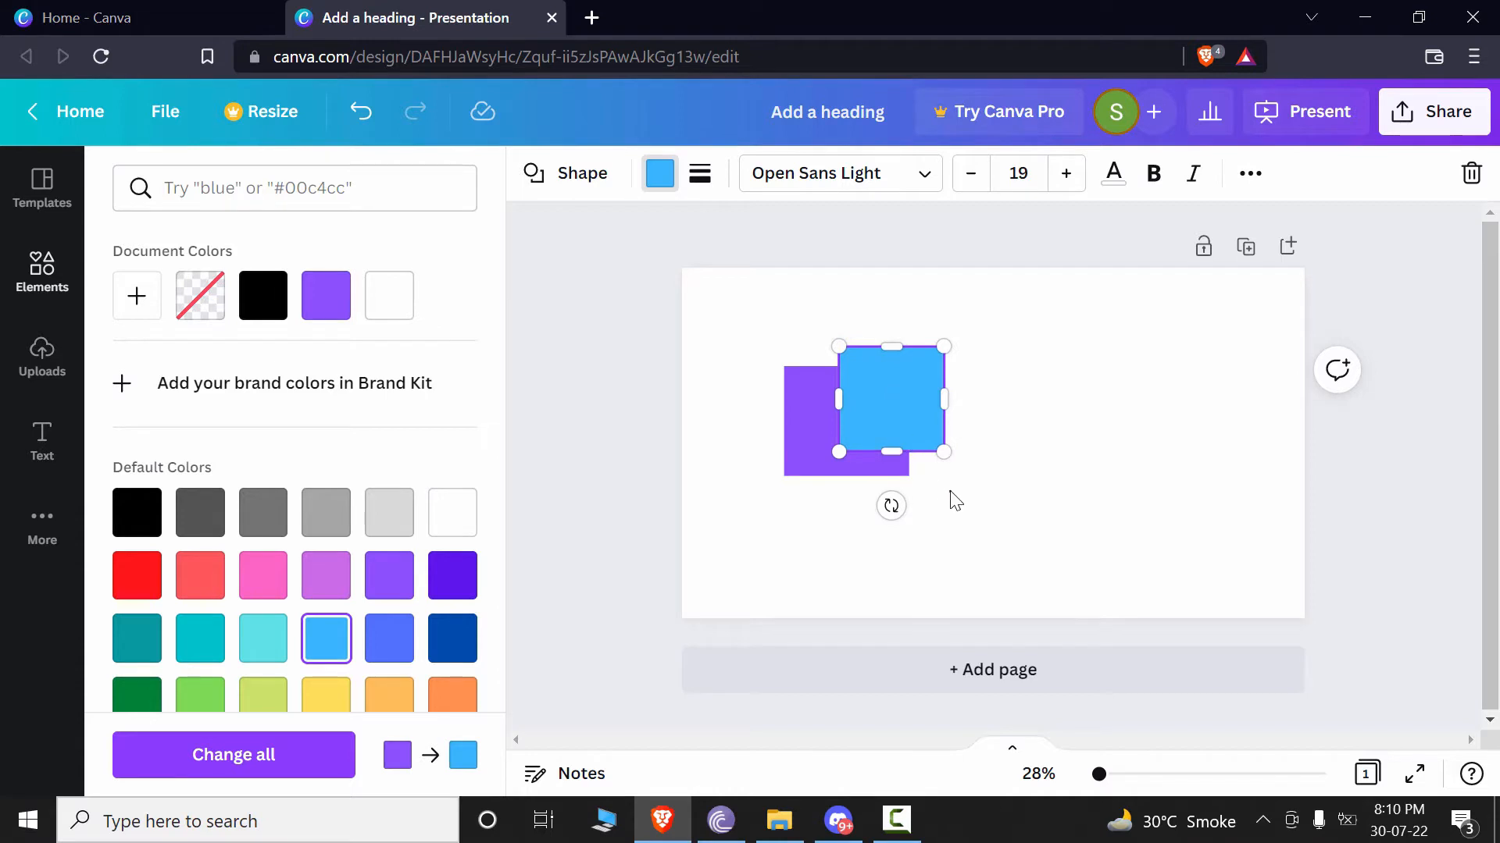
pyautogui.click(911, 431)
pyautogui.click(957, 481)
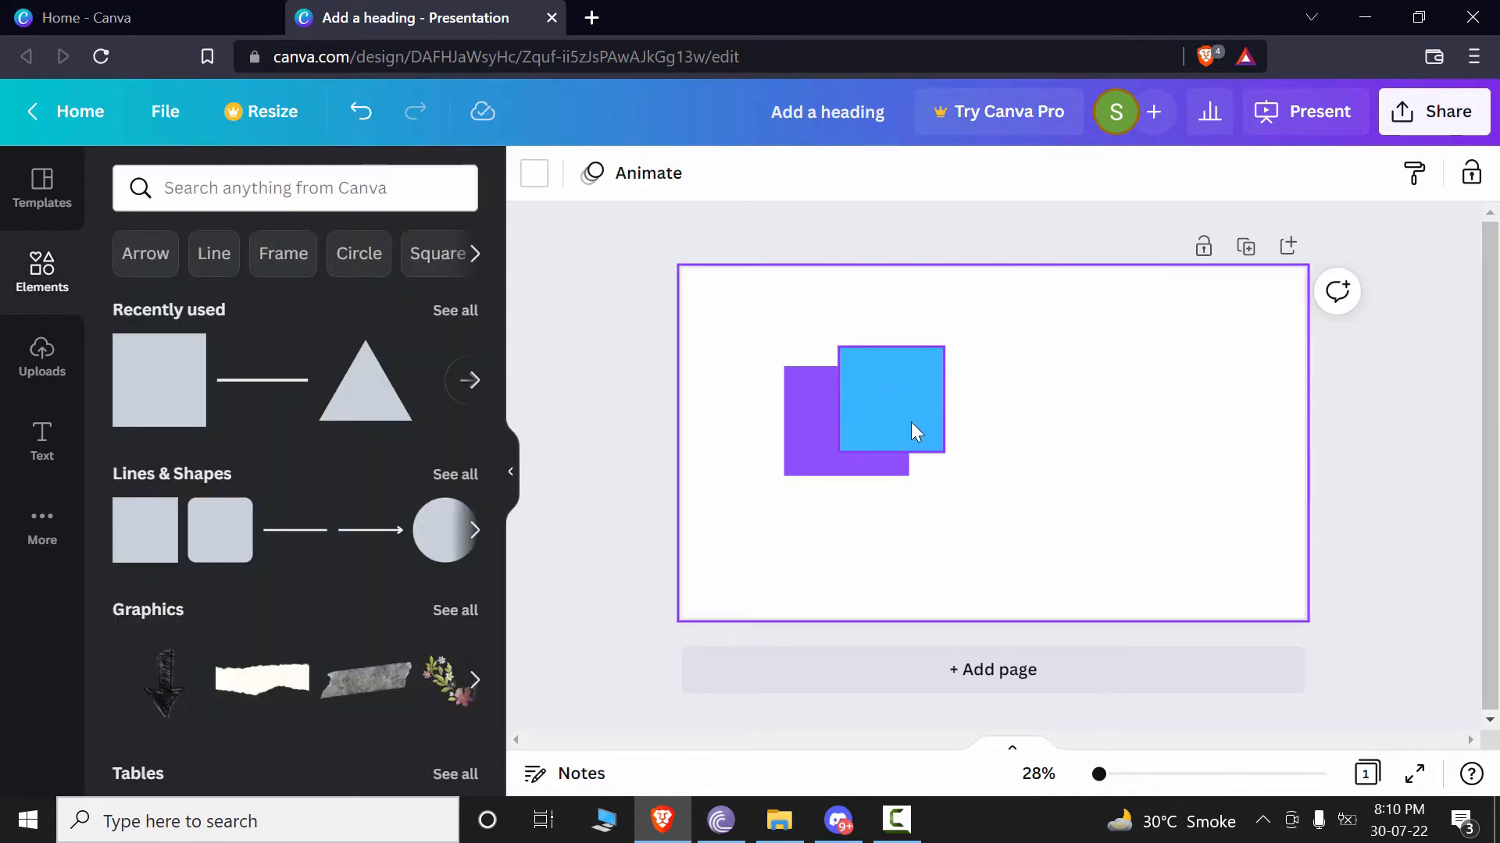
# - Duplicate the blue square, place the copy overlapping the lower parts of both squares, and fill it with orange
pyautogui.click(911, 421)
pyautogui.keyDown('alt'); pyautogui.moveTo(911, 421); pyautogui.dragTo(918, 499); pyautogui.keyUp('alt')
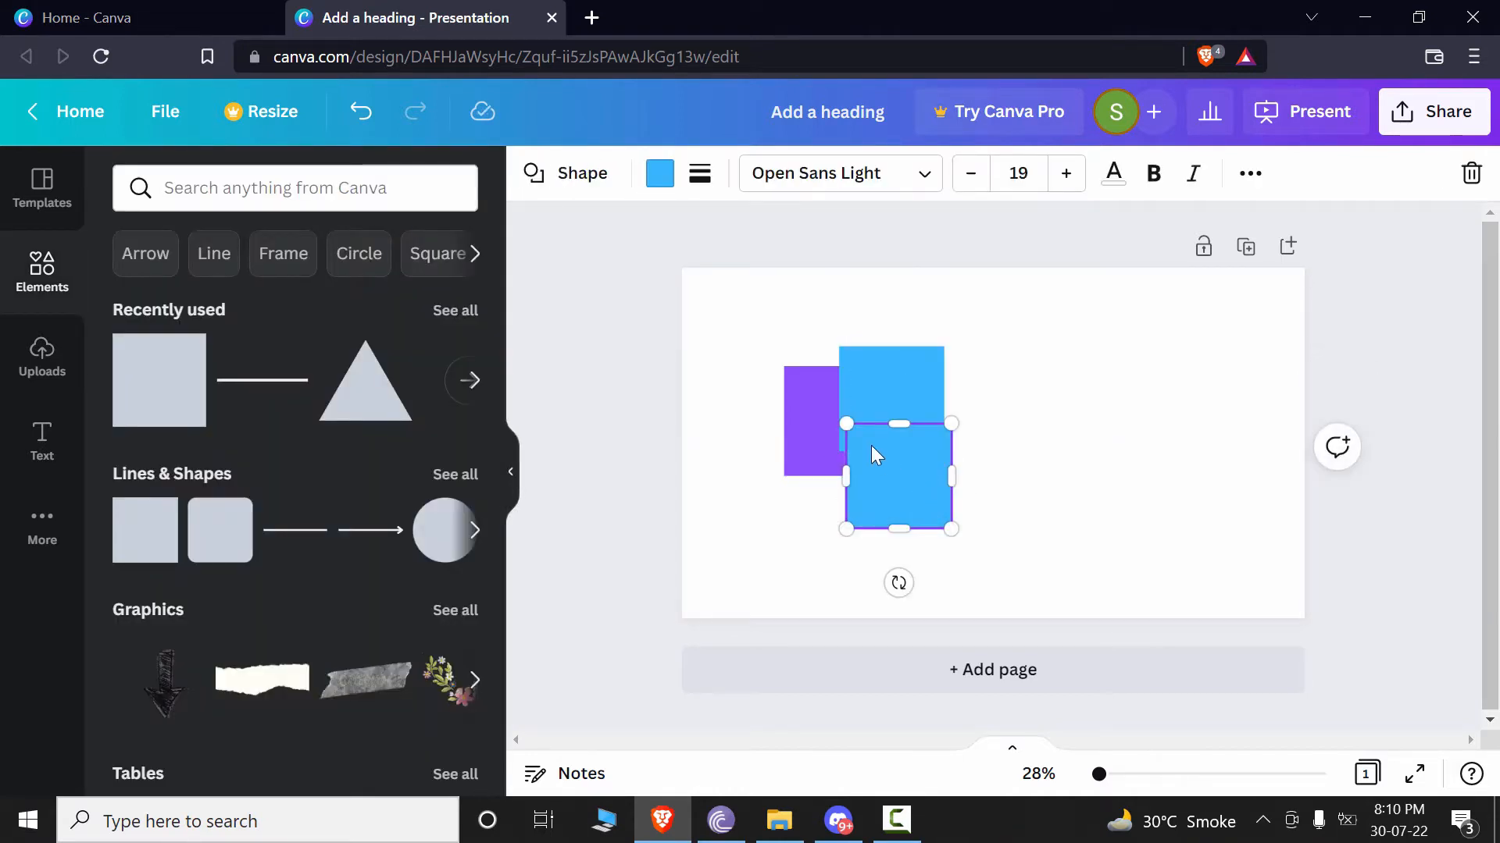
pyautogui.moveTo(870, 445); pyautogui.dragTo(827, 443)
pyautogui.click(660, 176)
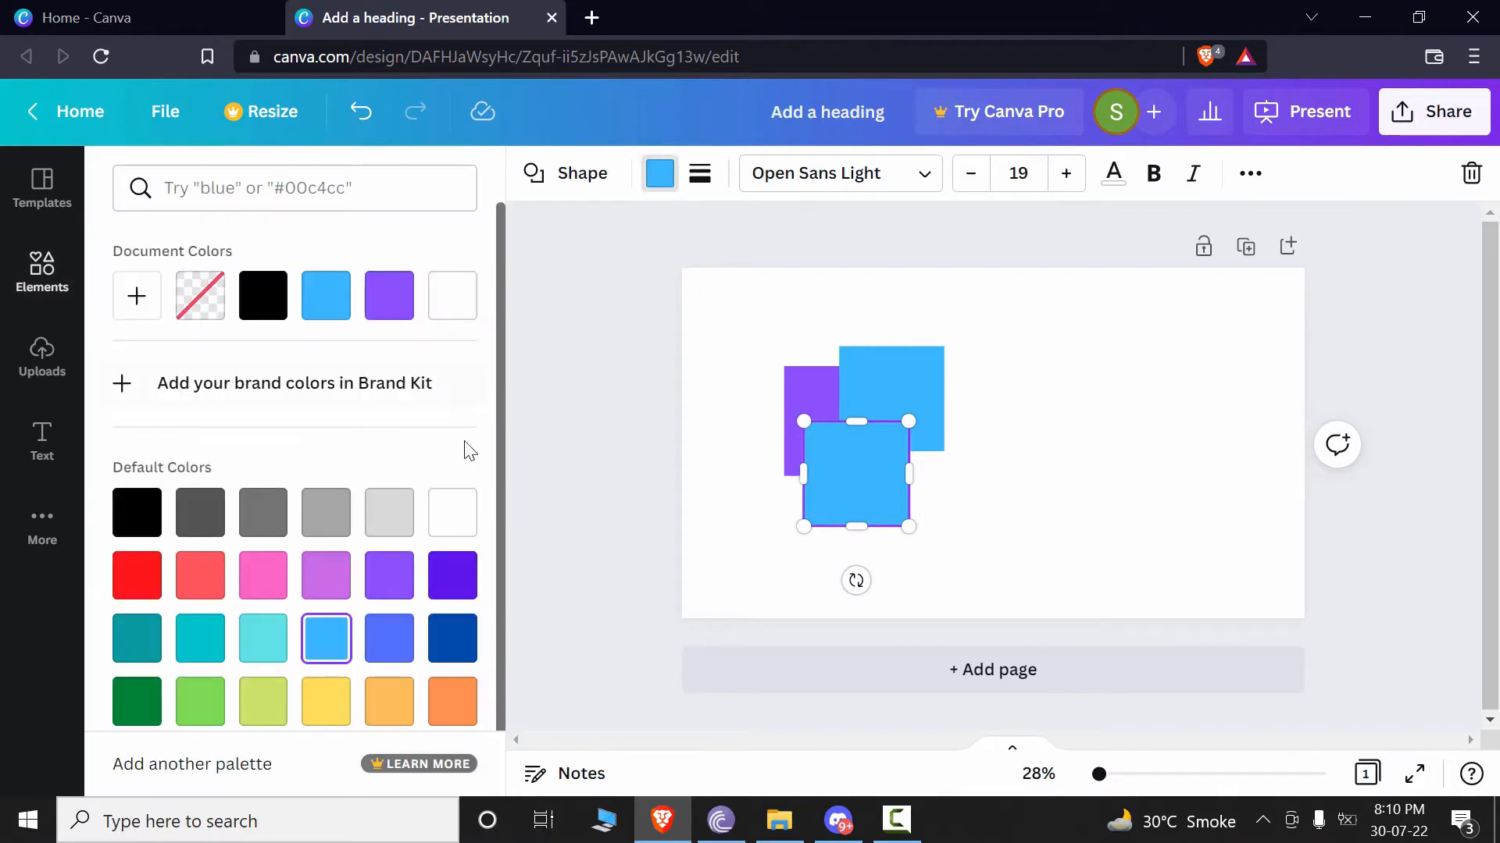
pyautogui.click(431, 697)
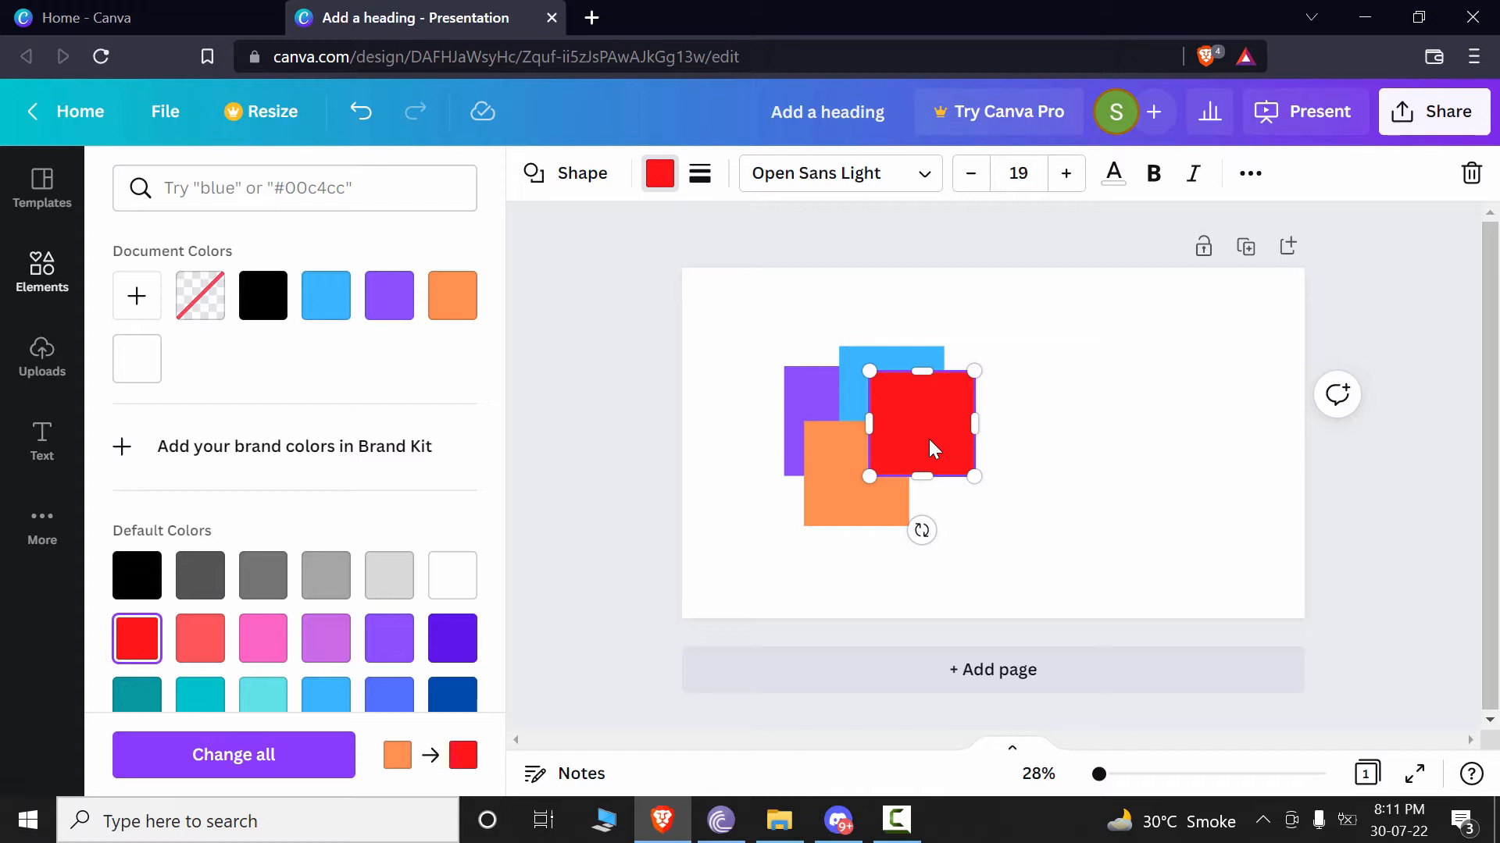
# - Duplicate the red square down over the orange one and fill the copy with yellow
pyautogui.moveTo(929, 440); pyautogui.dragTo(898, 490)
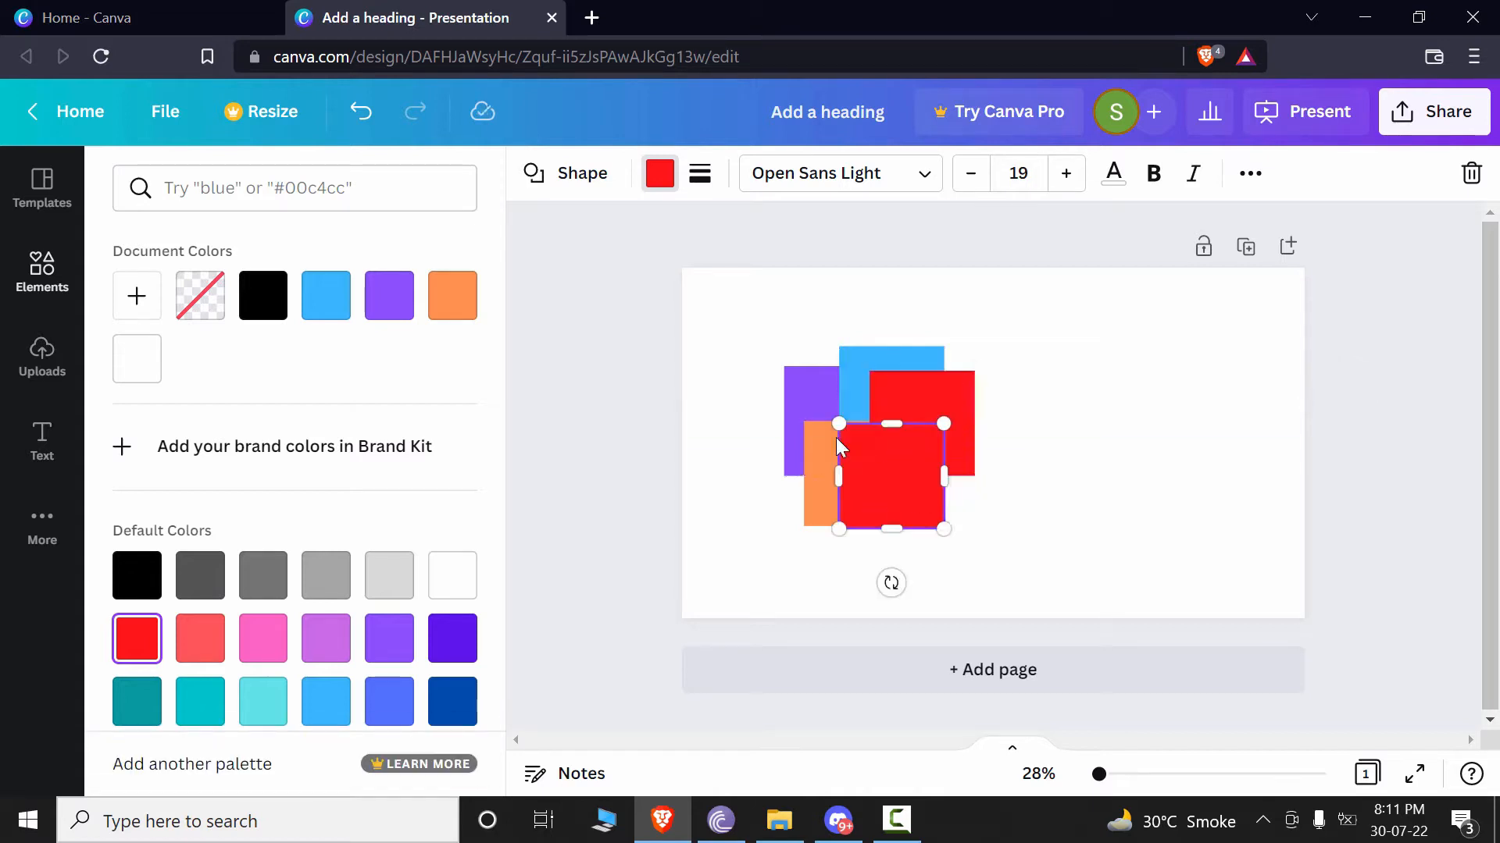
pyautogui.click(676, 187)
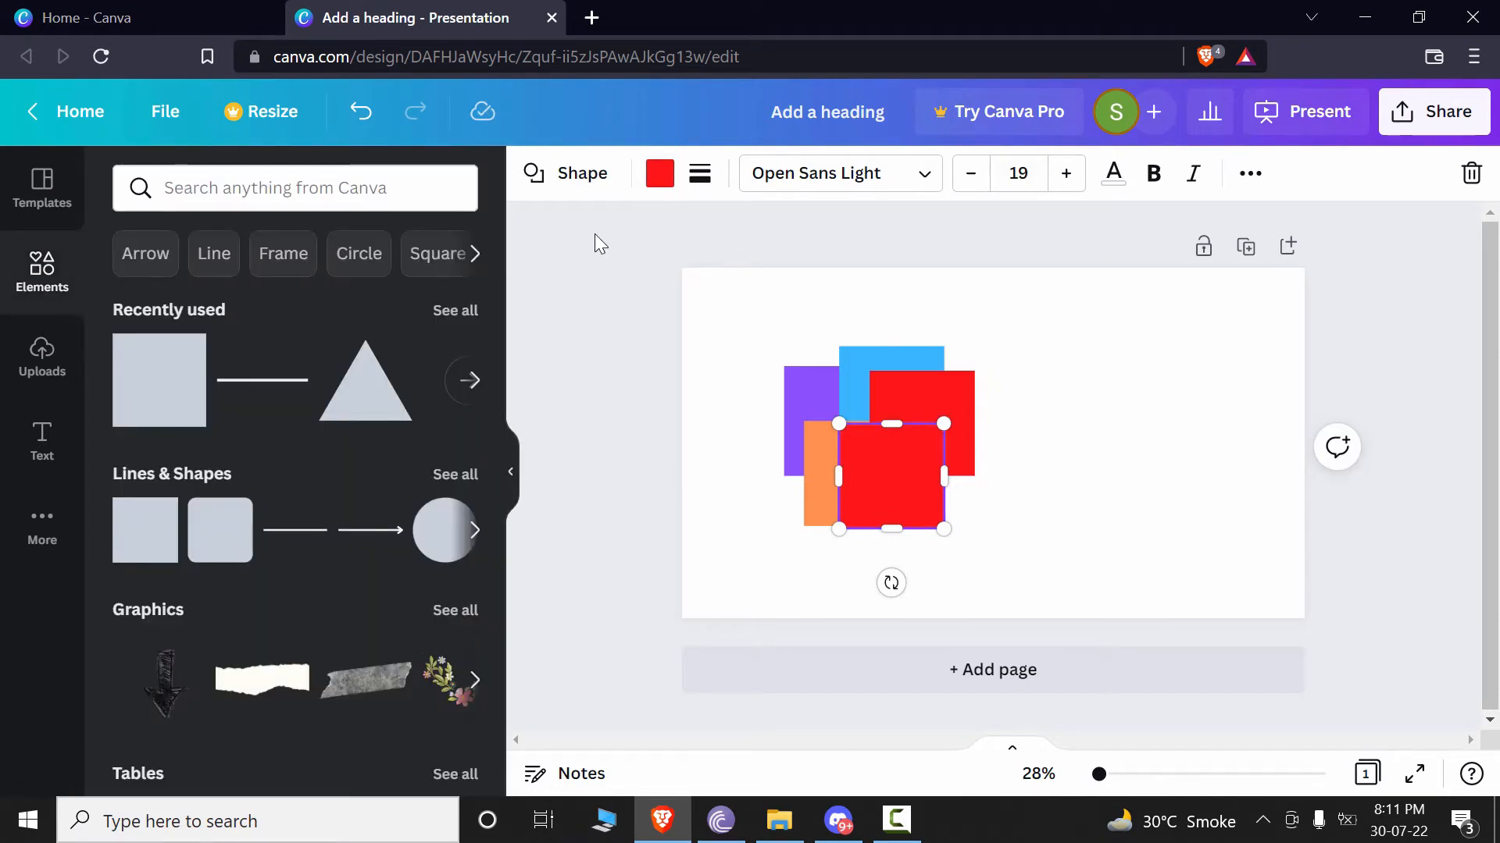
pyautogui.click(661, 178)
pyautogui.scroll(-1, 369, 685)
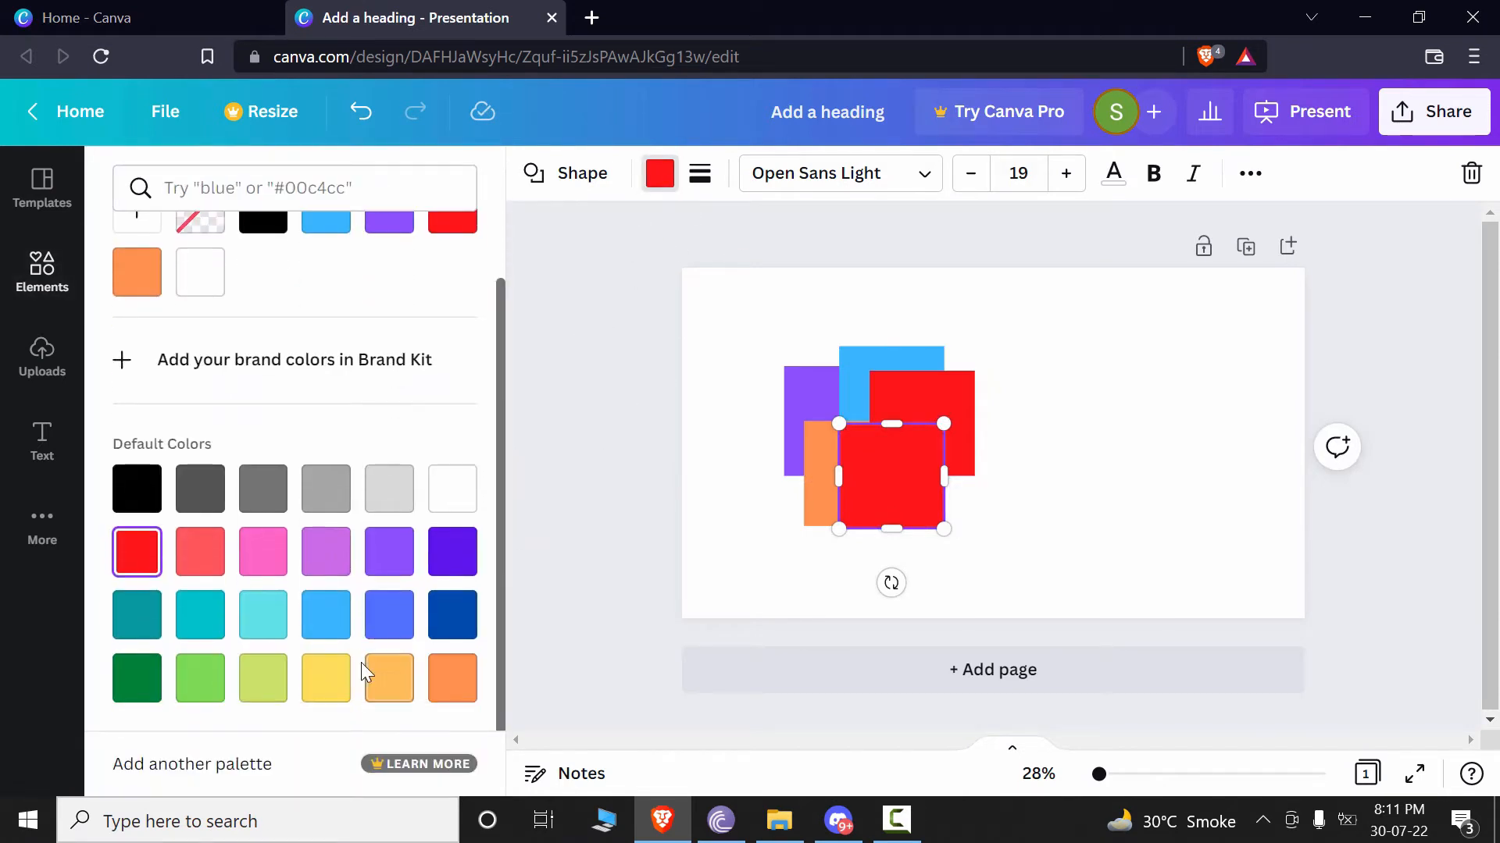
pyautogui.click(325, 680)
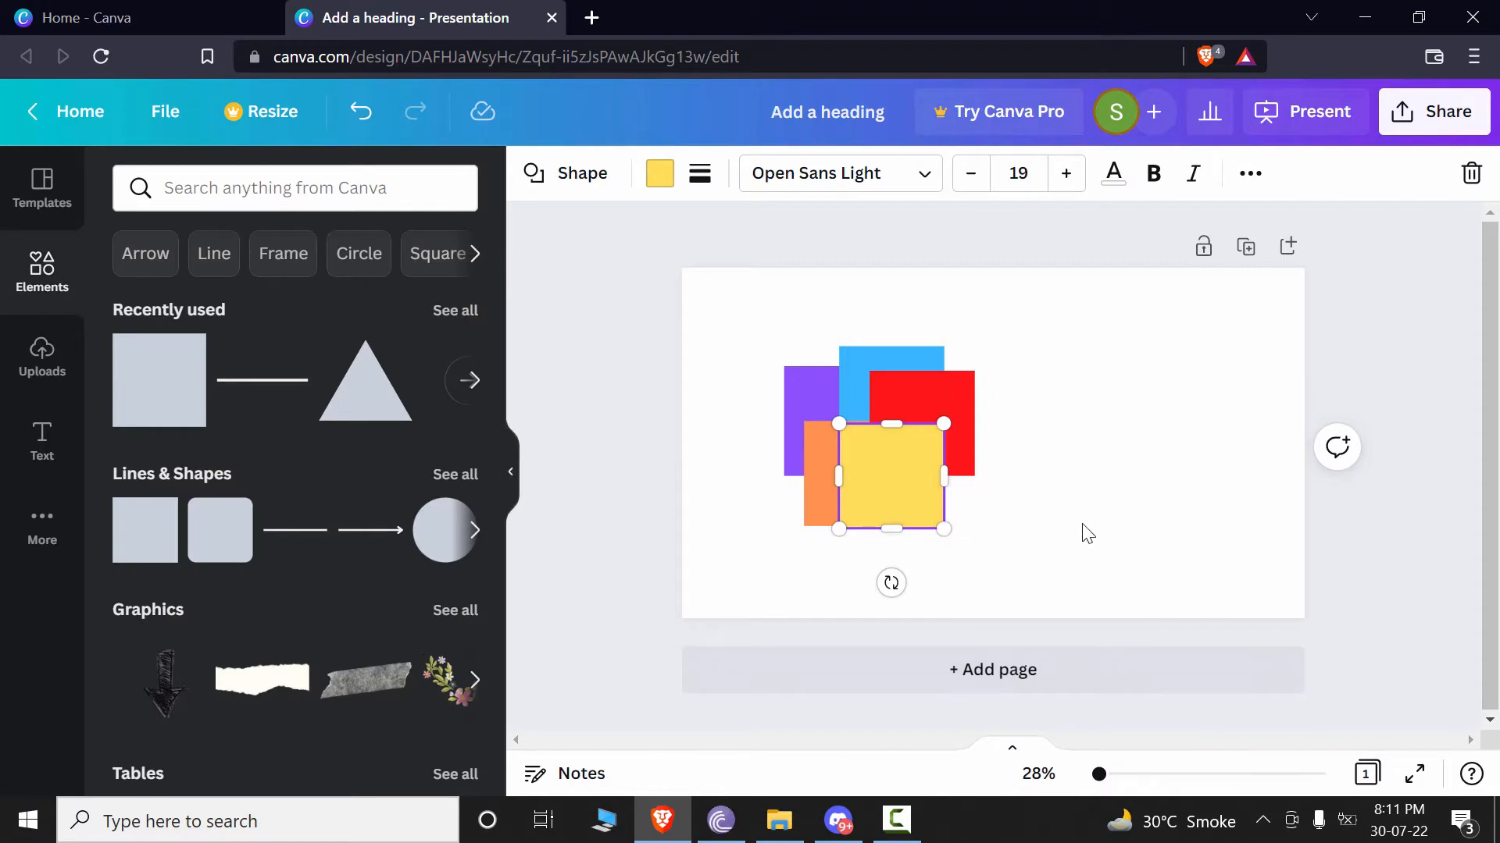
pyautogui.click(766, 336)
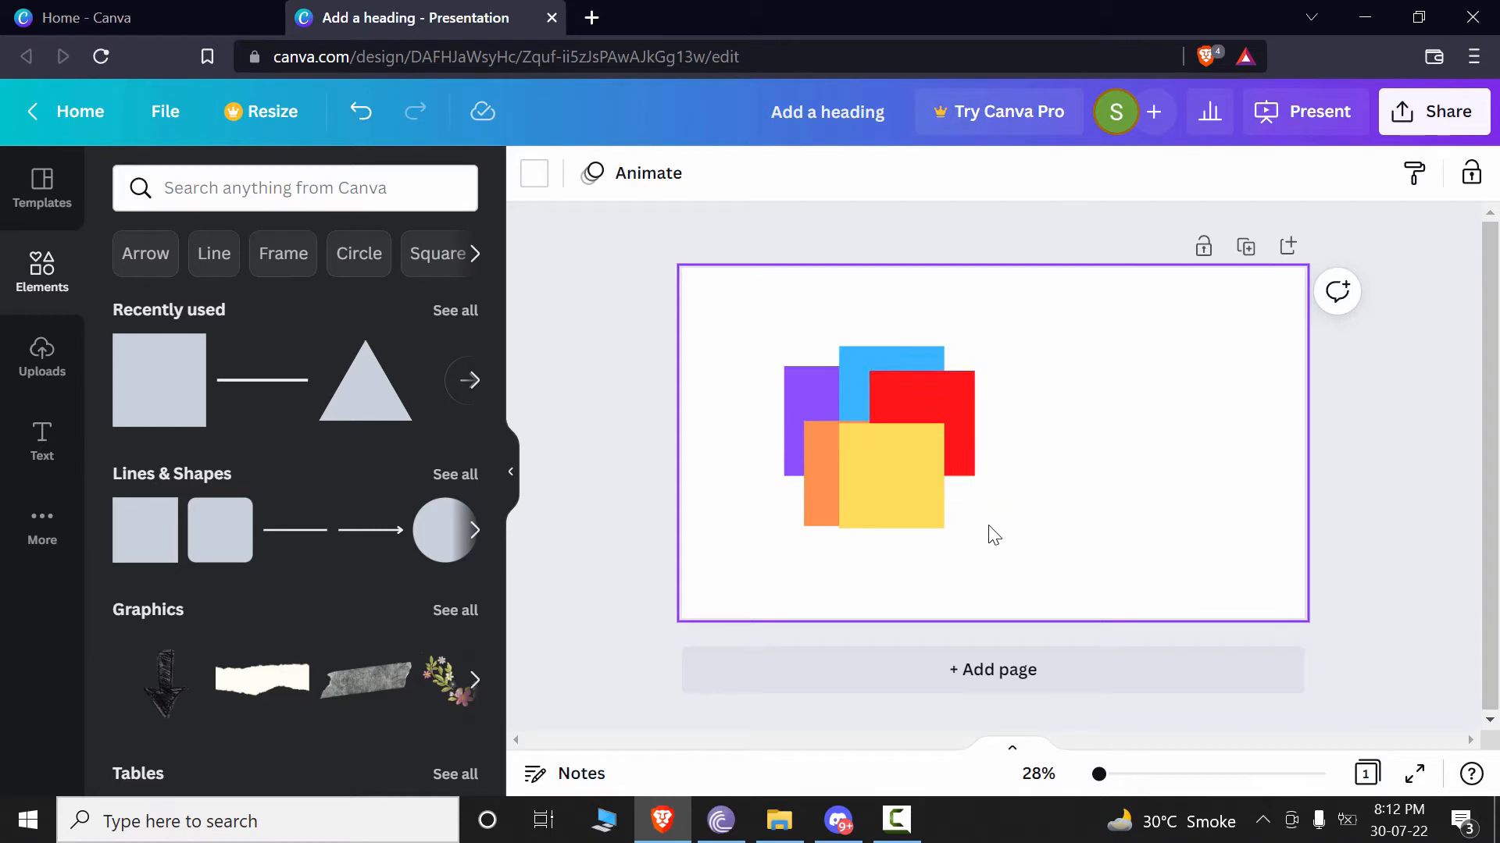
# - Examine the stacking order of the overlapping yellow and red squares
pyautogui.click(942, 509)
pyautogui.click(1078, 599)
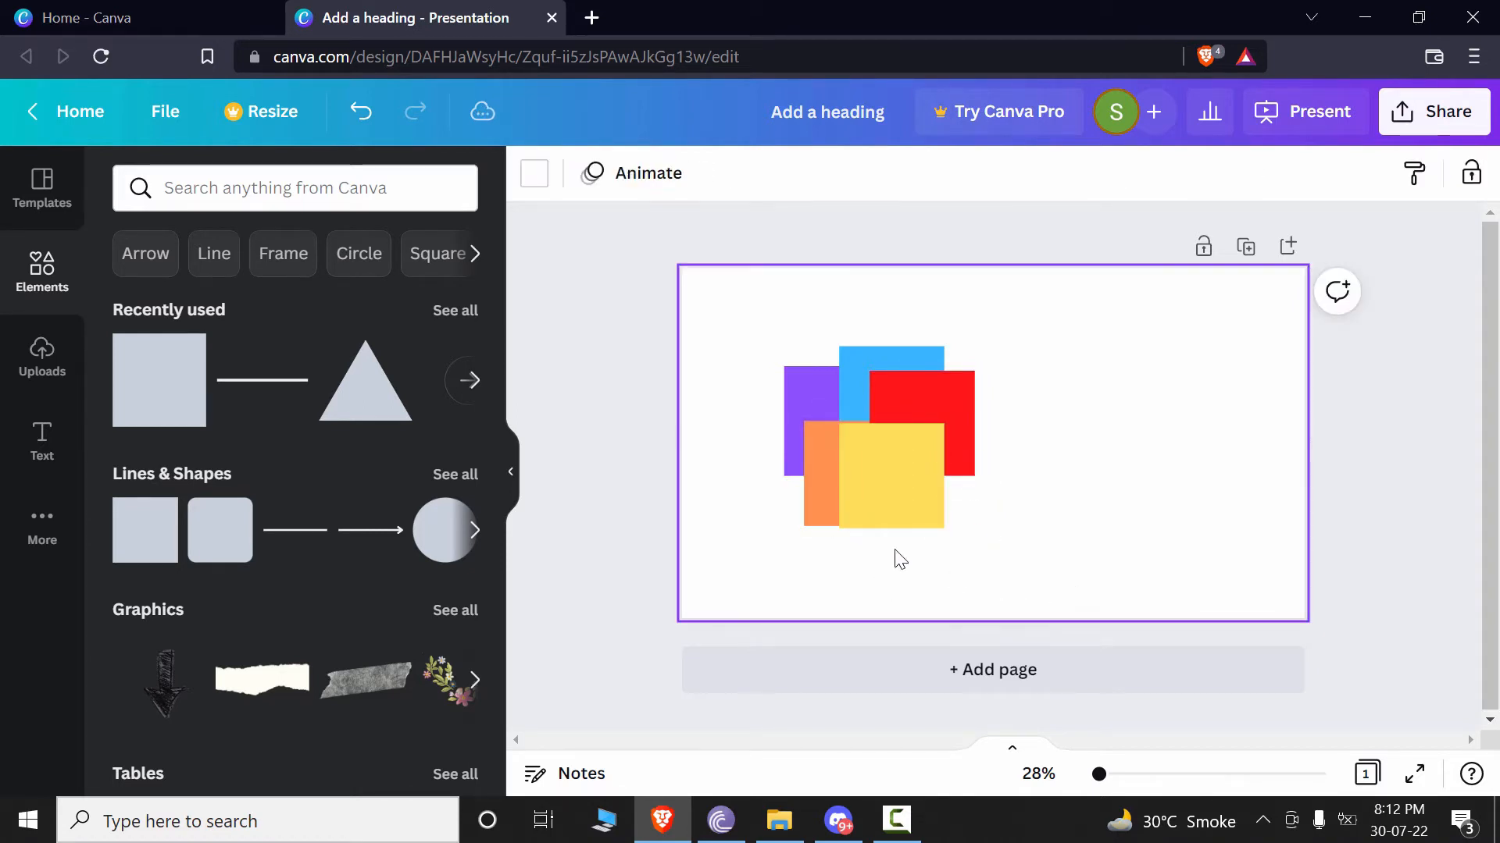
pyautogui.click(870, 450)
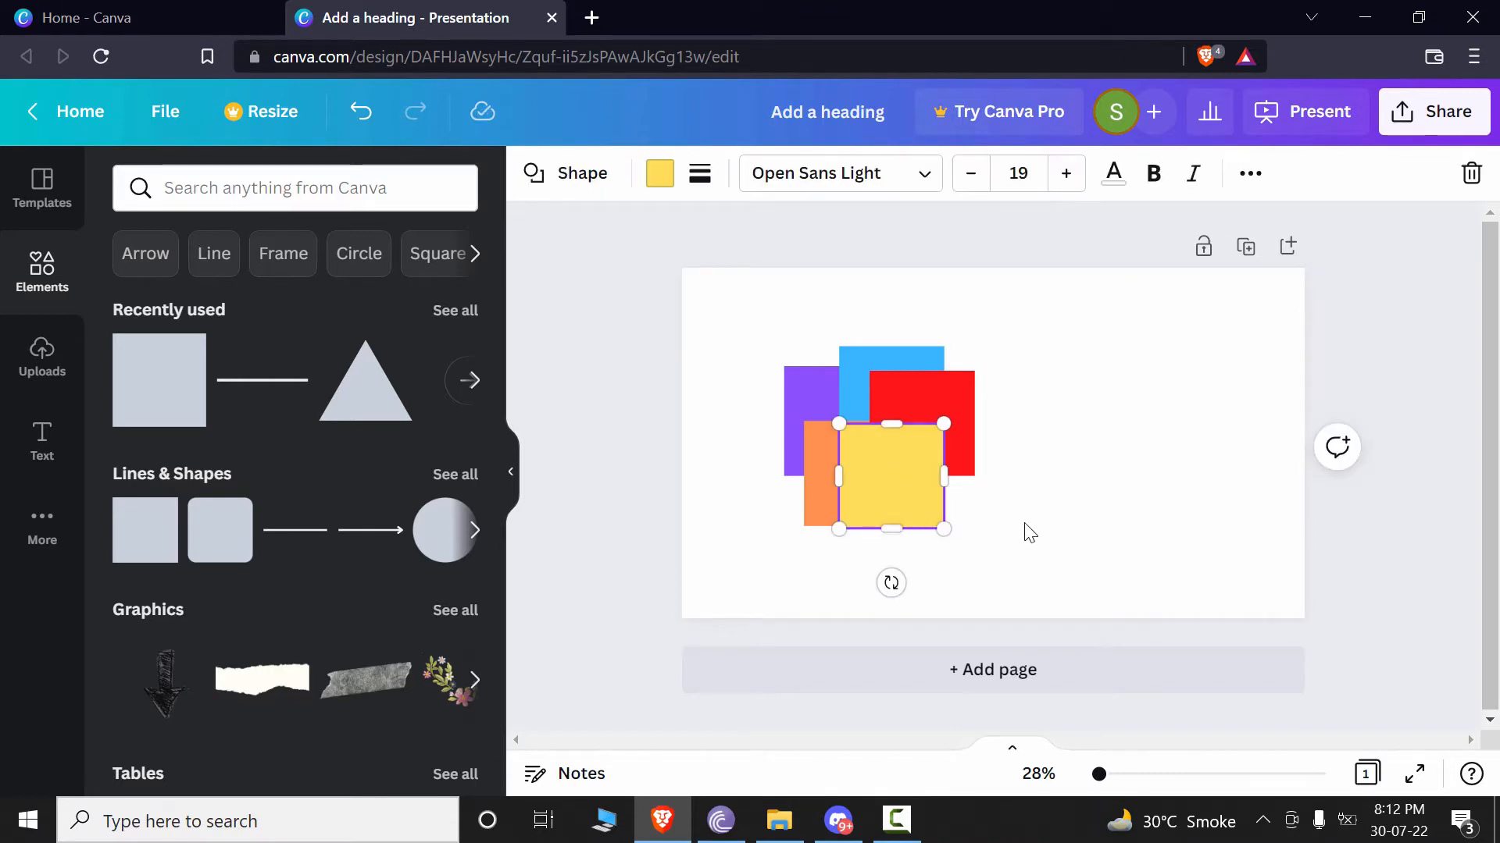
pyautogui.click(1119, 539)
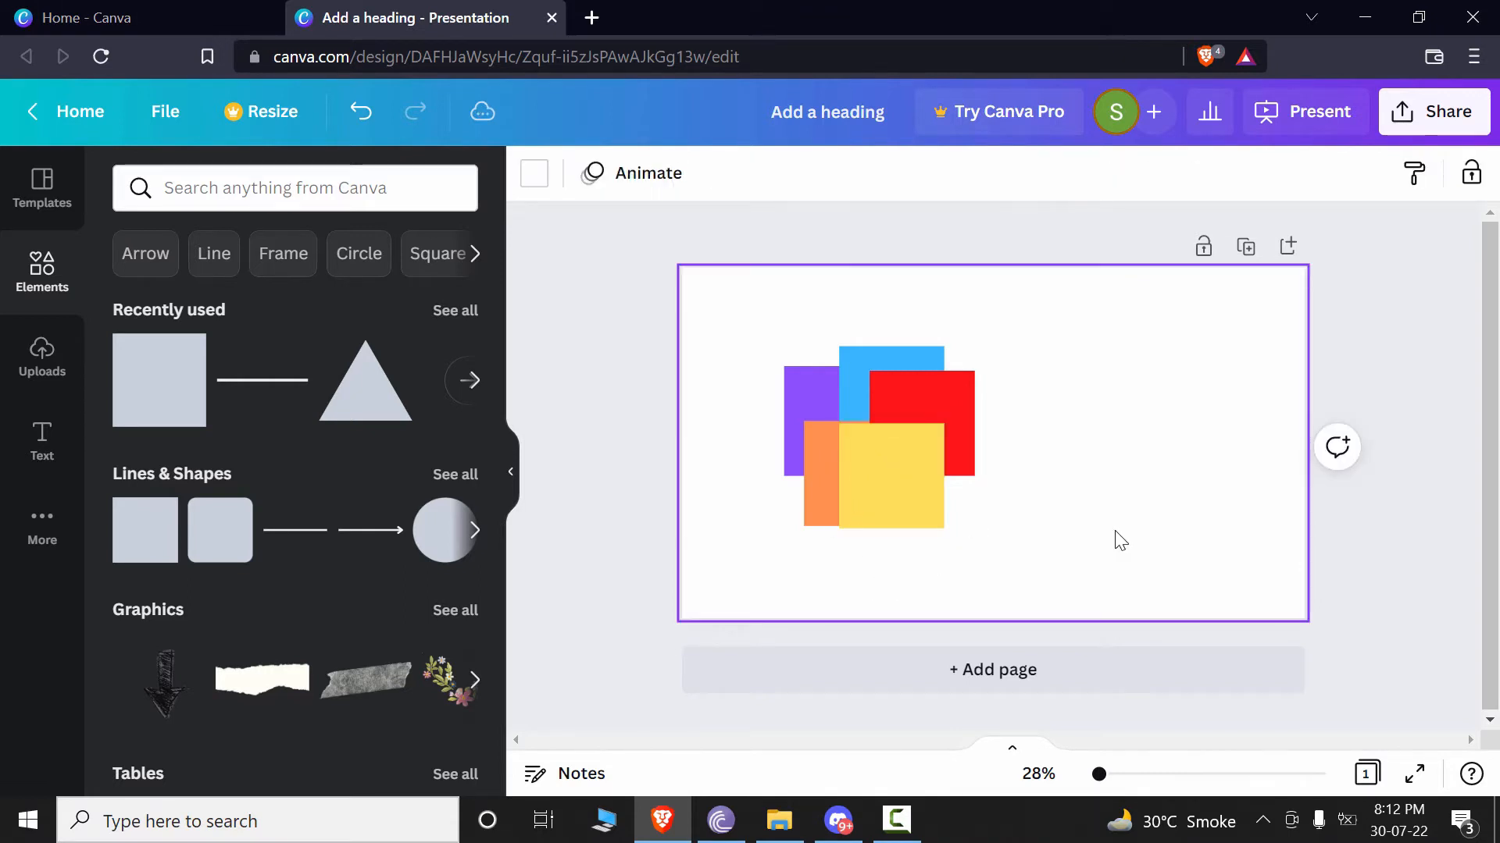
pyautogui.click(903, 407)
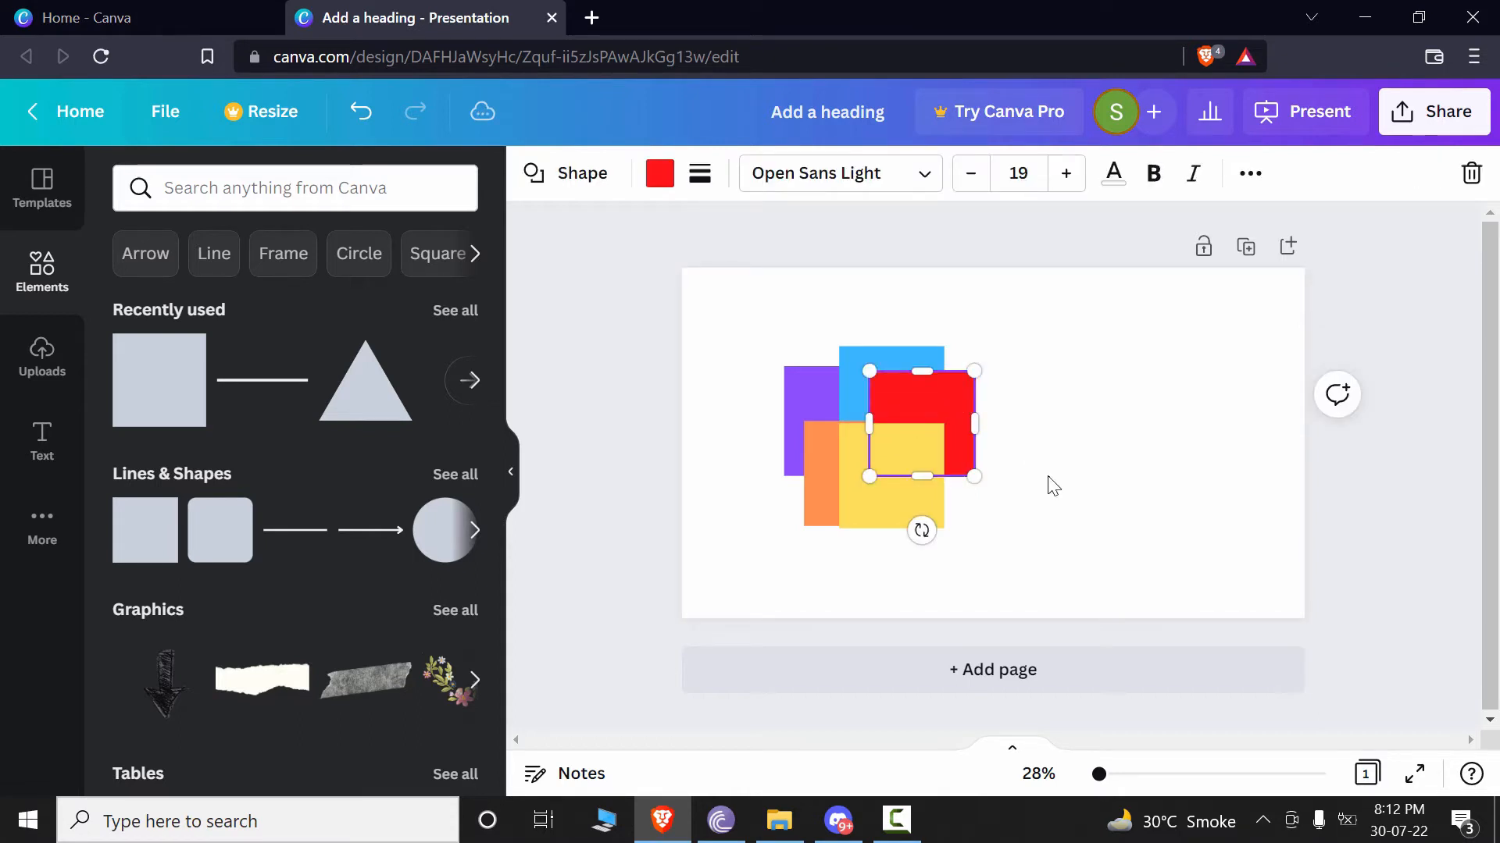
pyautogui.click(1049, 480)
pyautogui.click(908, 400)
pyautogui.click(918, 503)
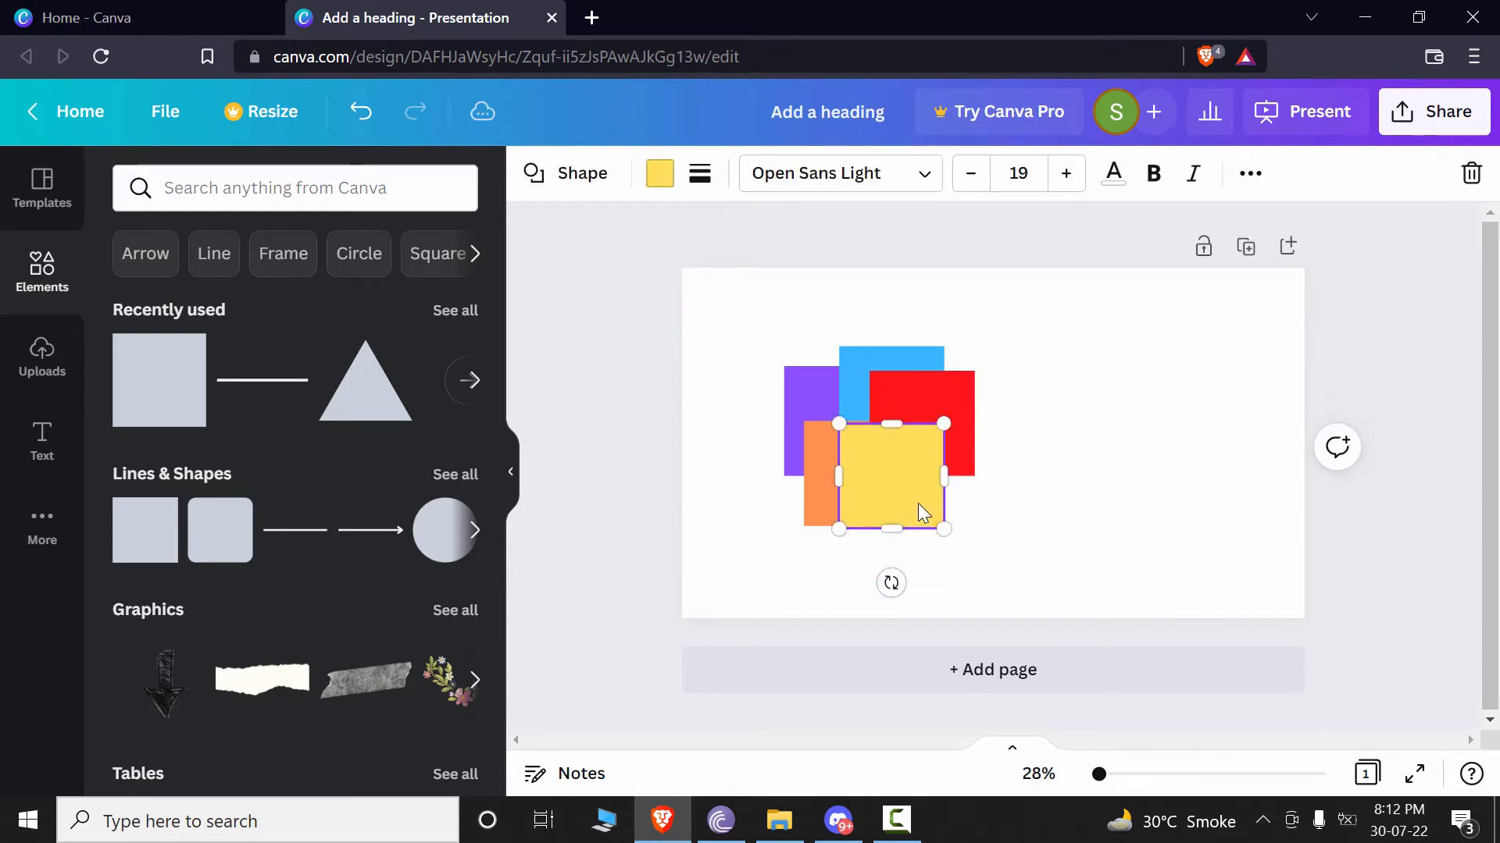
pyautogui.click(950, 397)
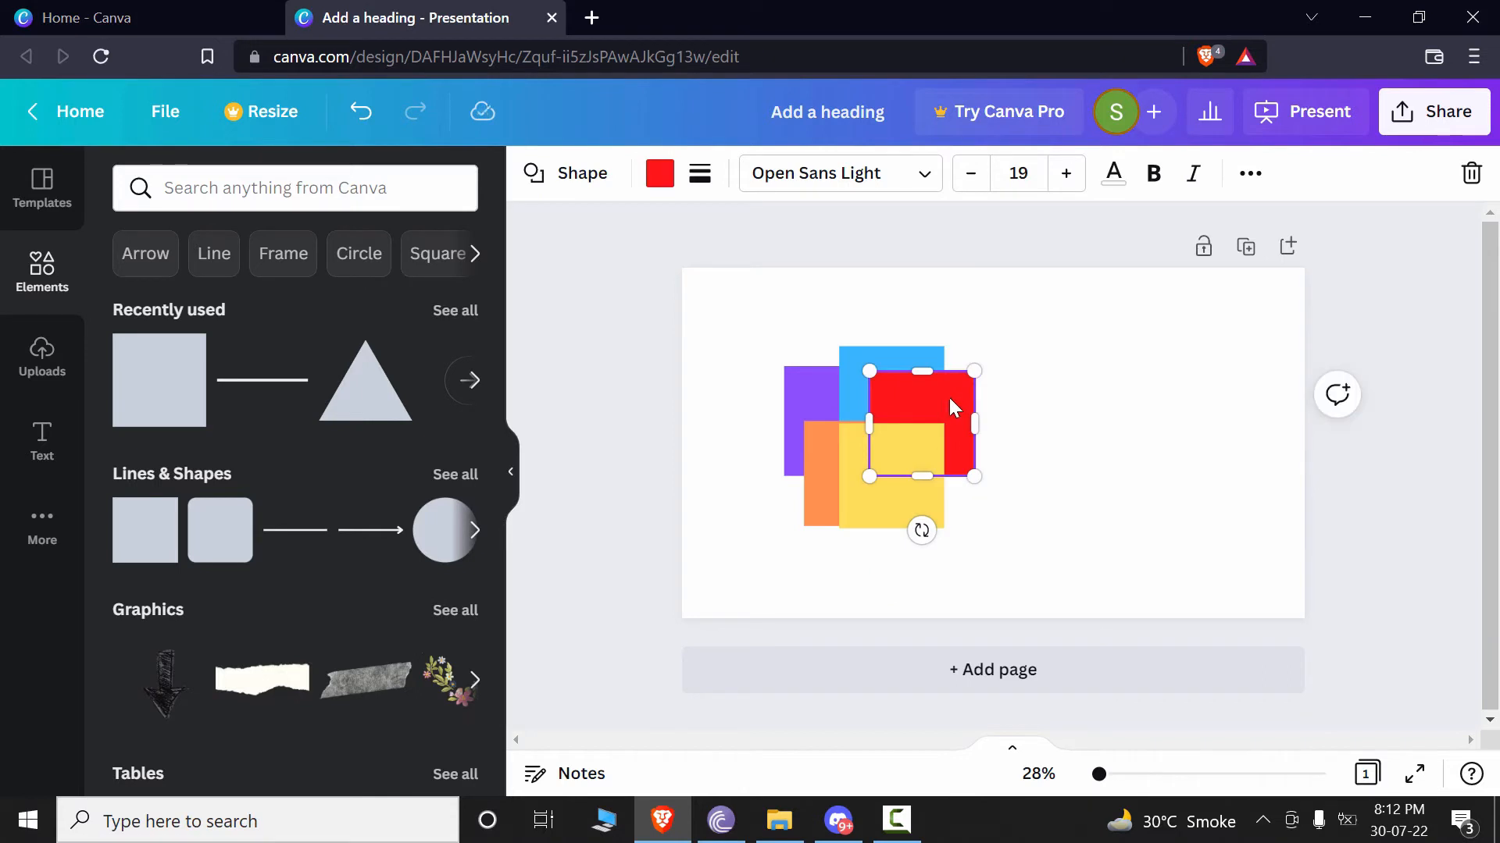
pyautogui.click(1037, 470)
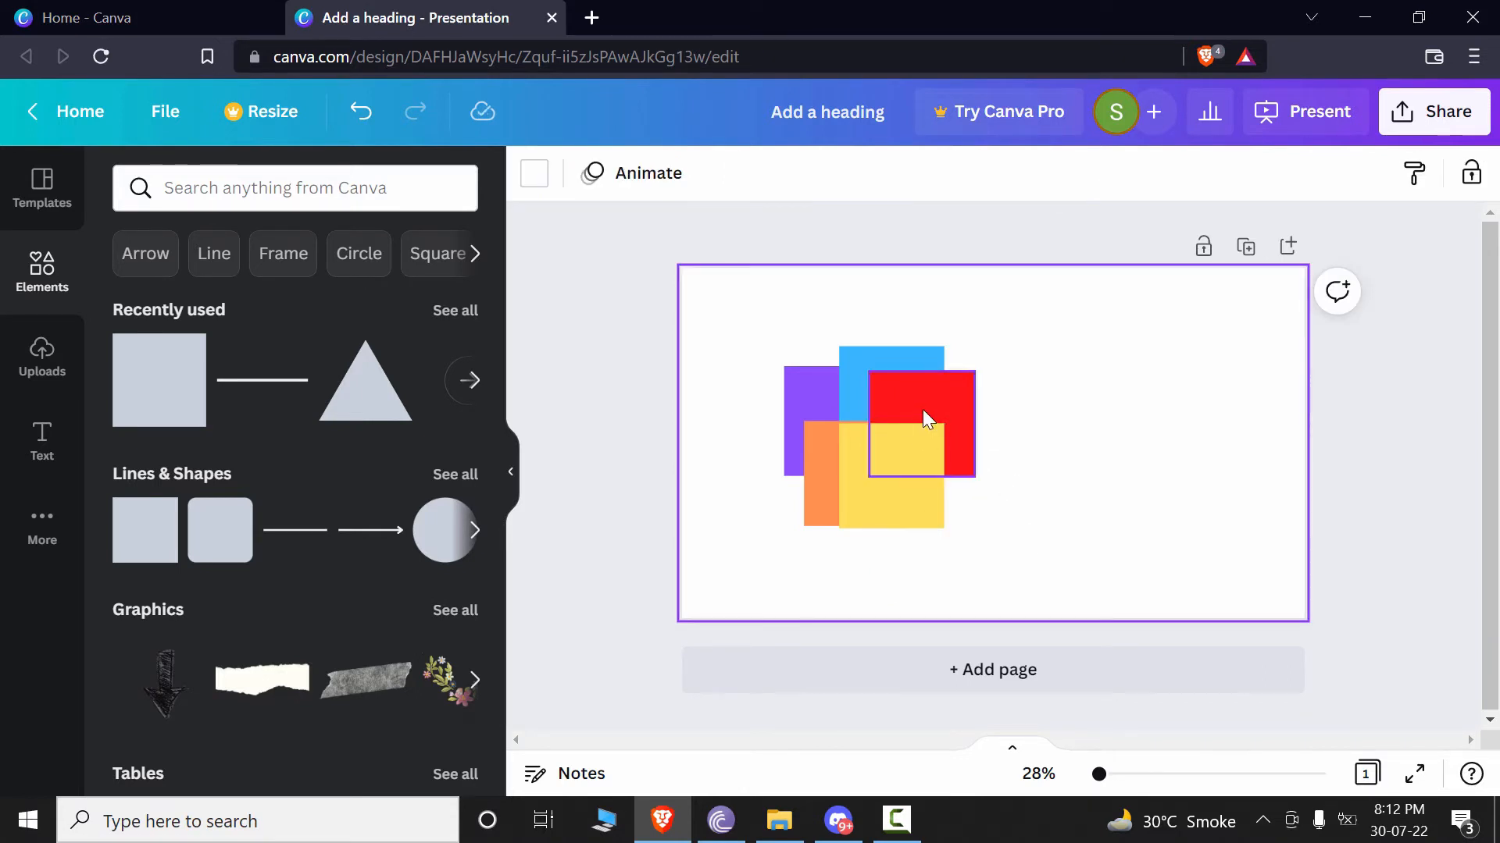
# - Bring the red square forward one layer, in front of the yellow square
pyautogui.click(922, 409)
pyautogui.rightClick(921, 409)
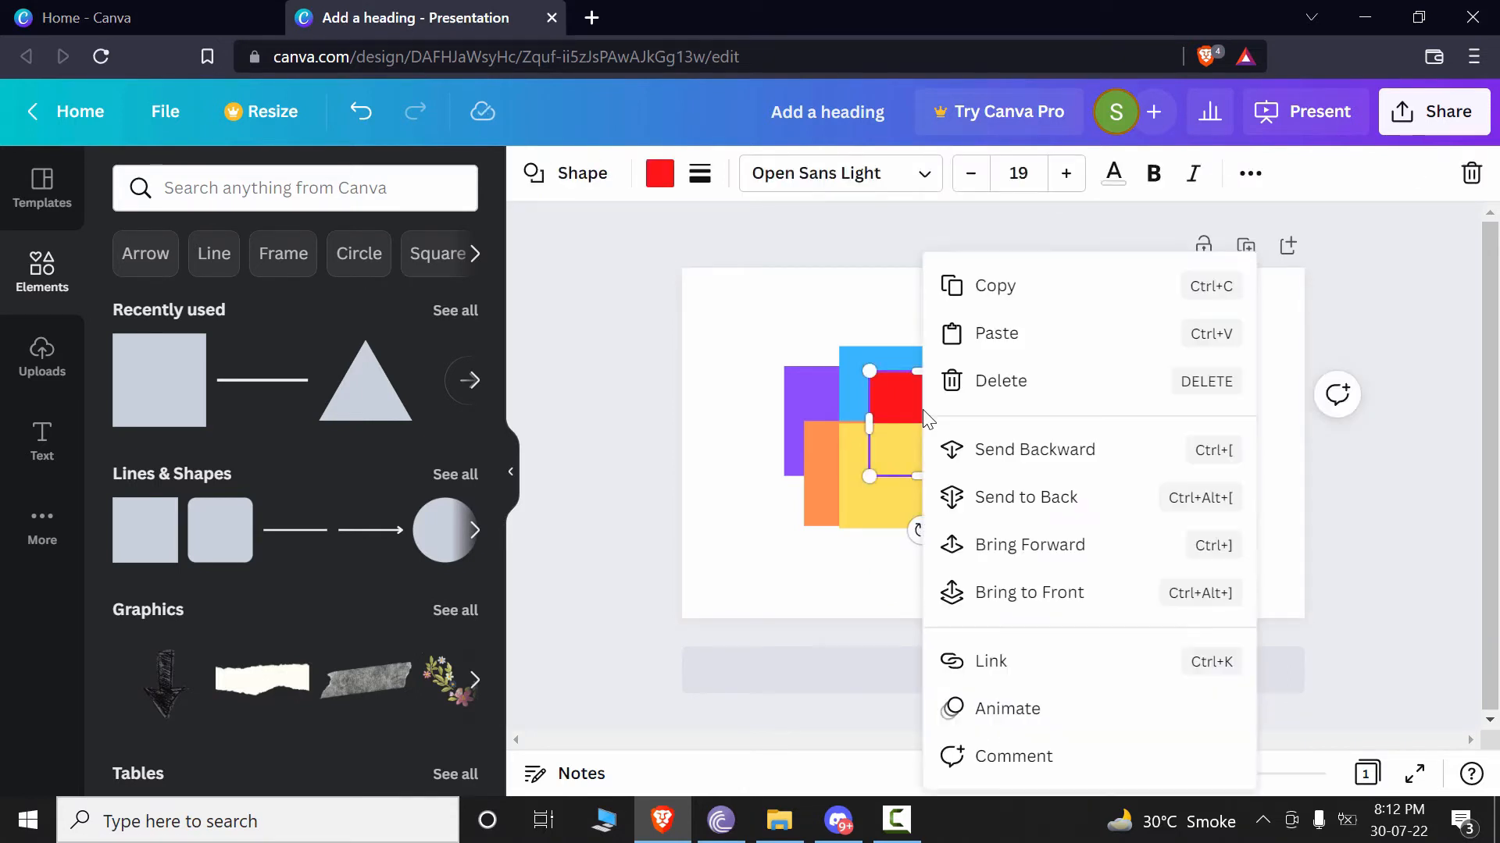
pyautogui.click(1046, 545)
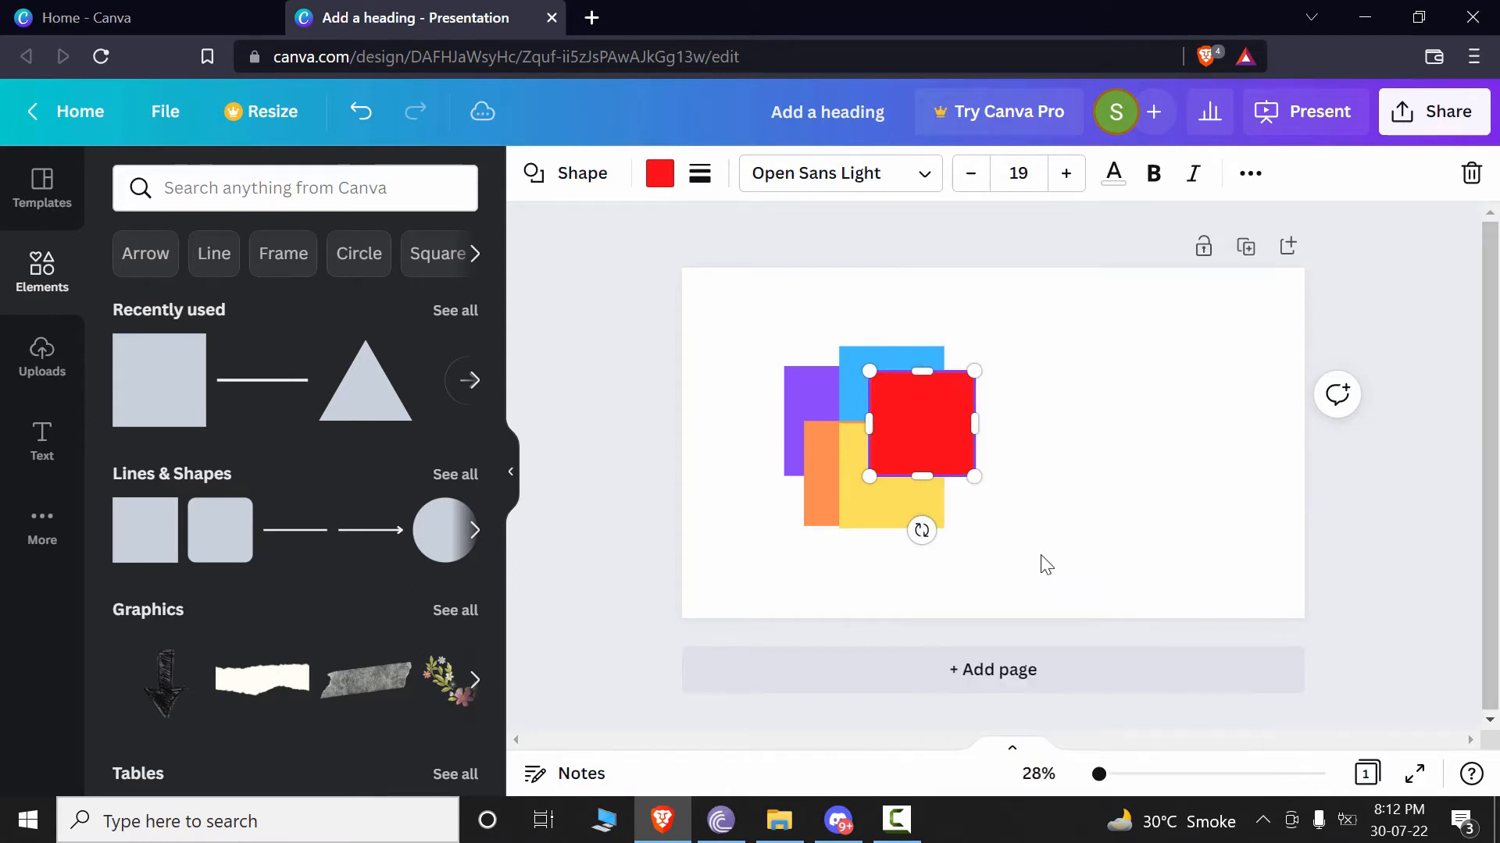
pyautogui.click(1047, 564)
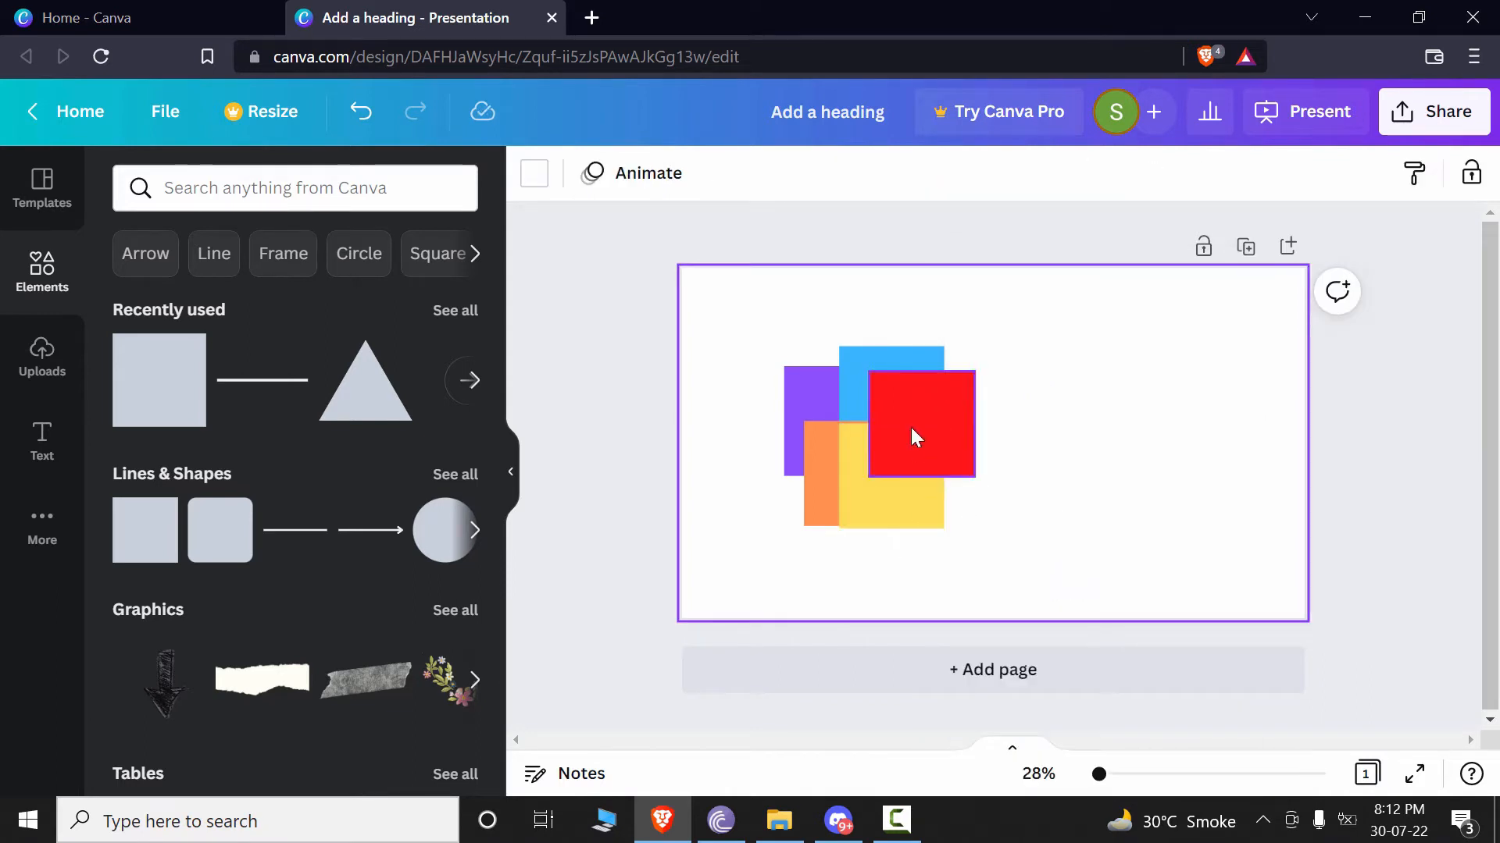
pyautogui.click(916, 504)
pyautogui.click(1084, 533)
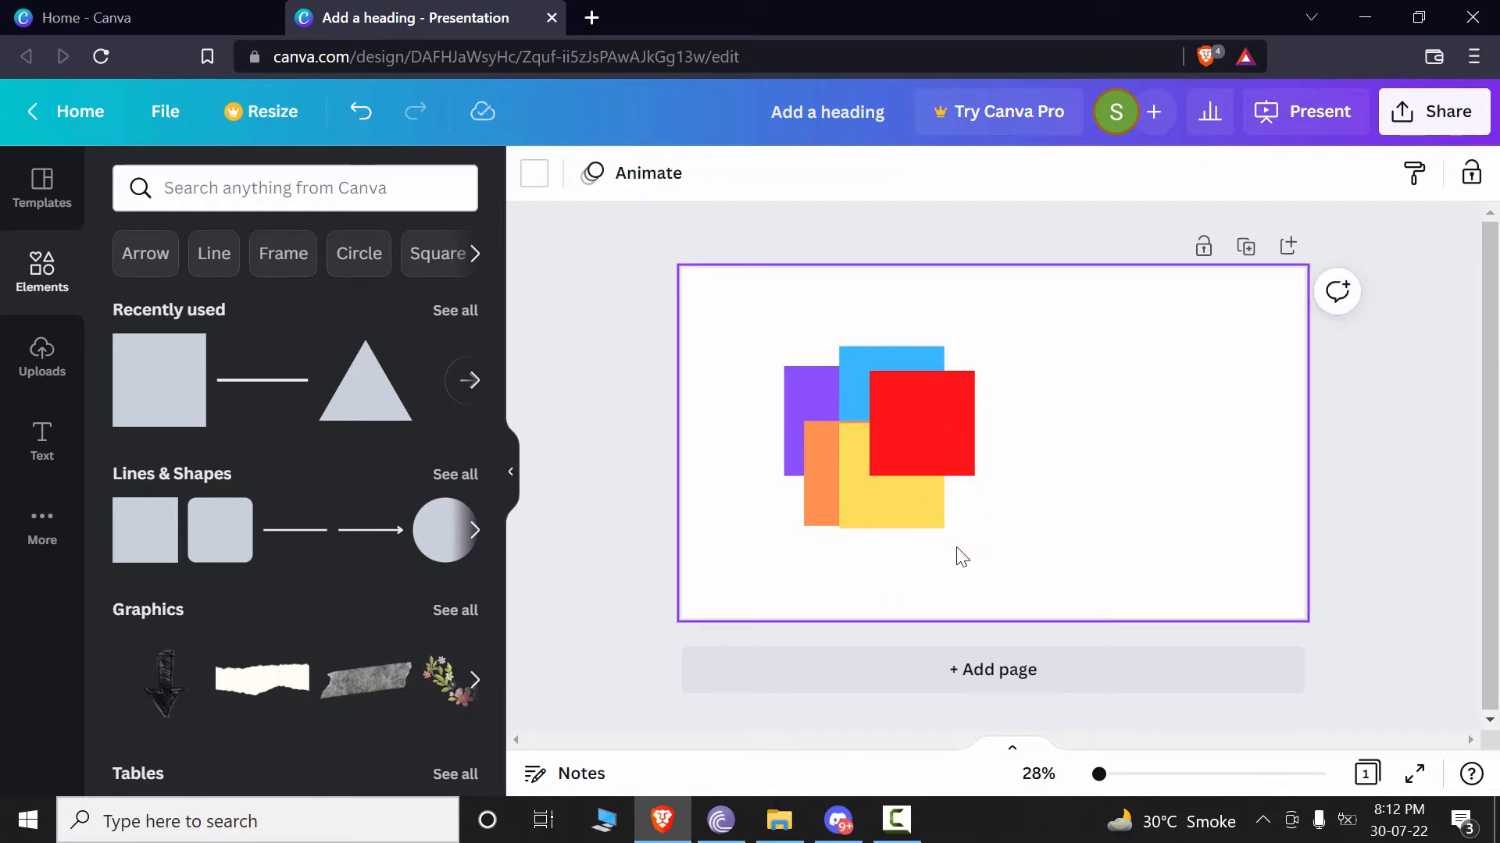
# - Bring the blue square forward two layers, in front of the orange and yellow squares
pyautogui.click(862, 380)
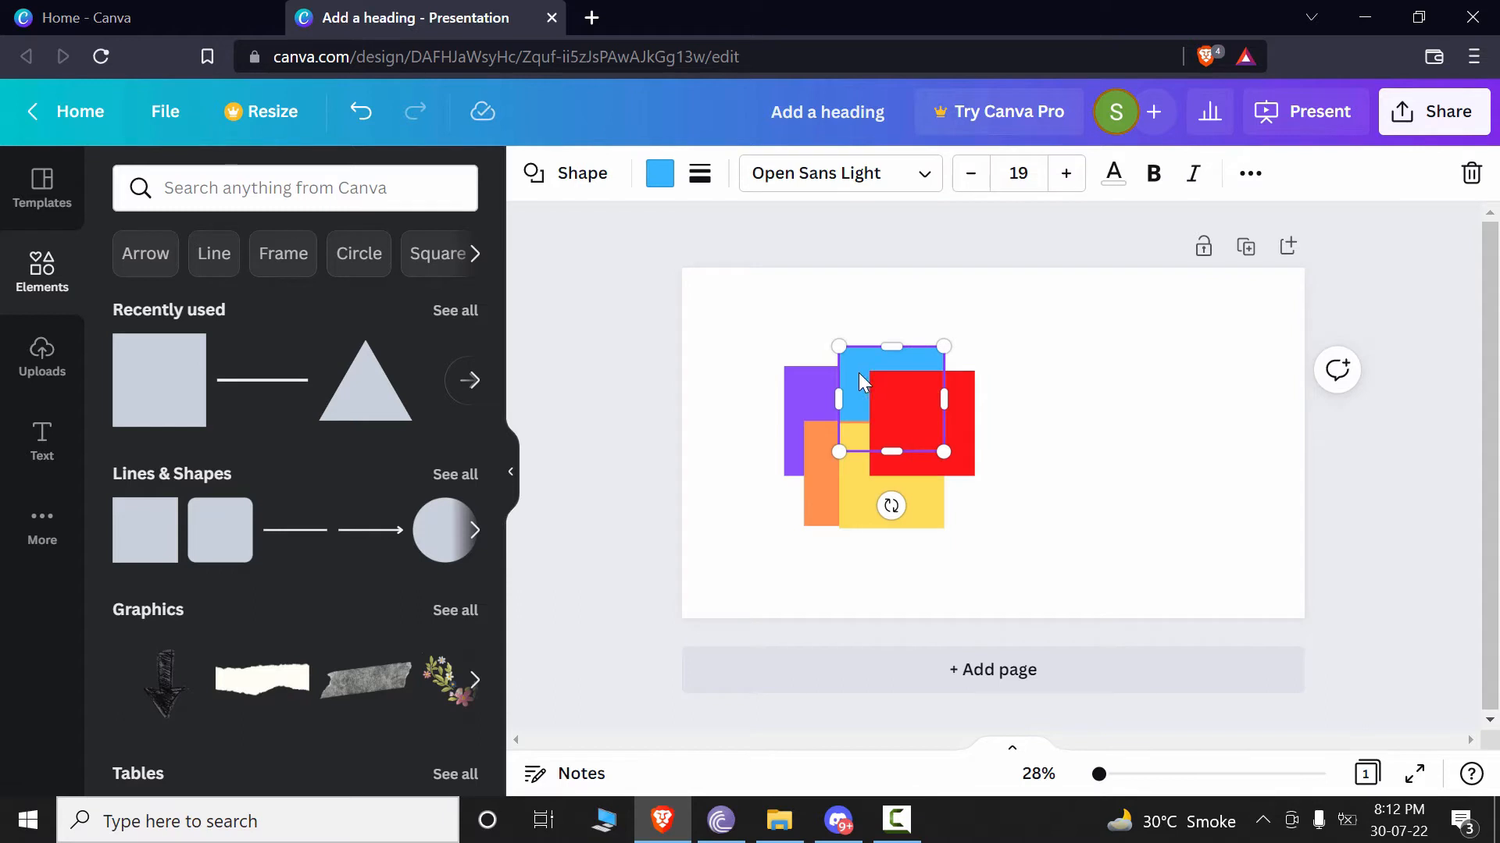
pyautogui.rightClick(859, 372)
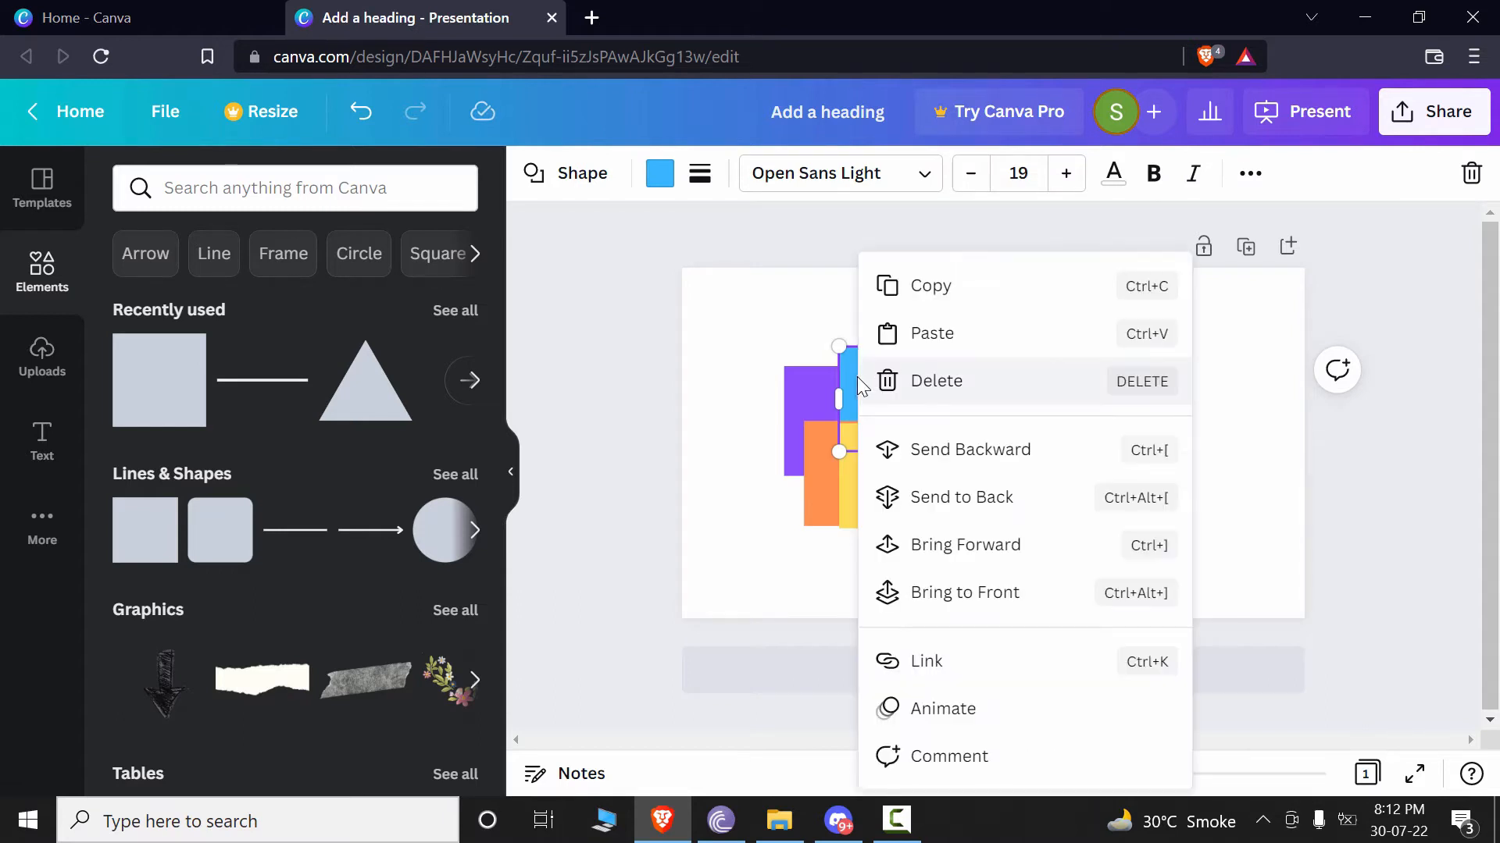
pyautogui.click(912, 545)
pyautogui.rightClick(856, 381)
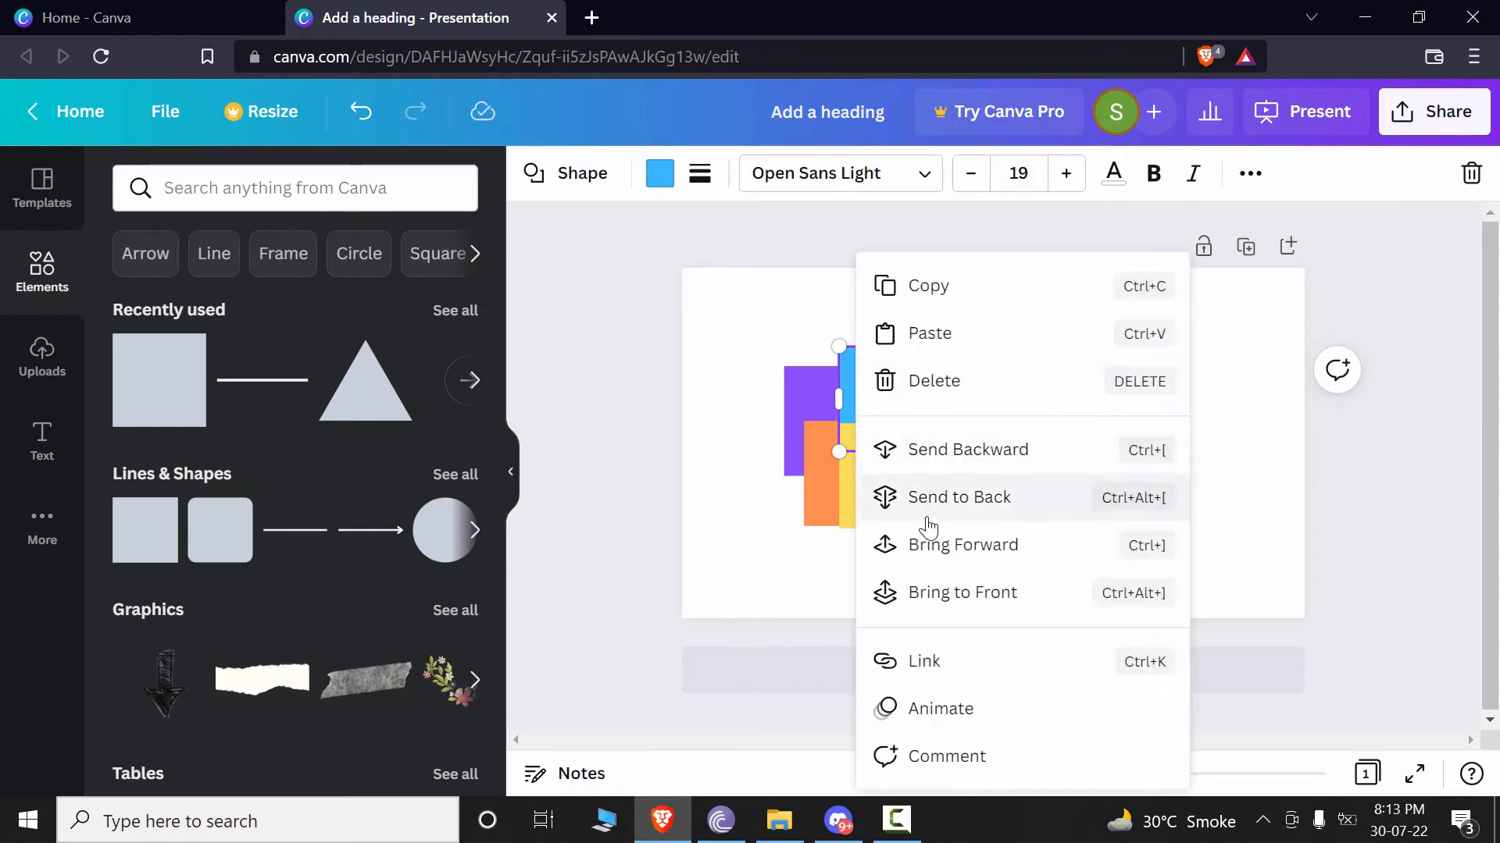
pyautogui.click(936, 552)
# - Send the red square backward one layer, behind the blue square but in front of the yellow one
pyautogui.rightClick(967, 426)
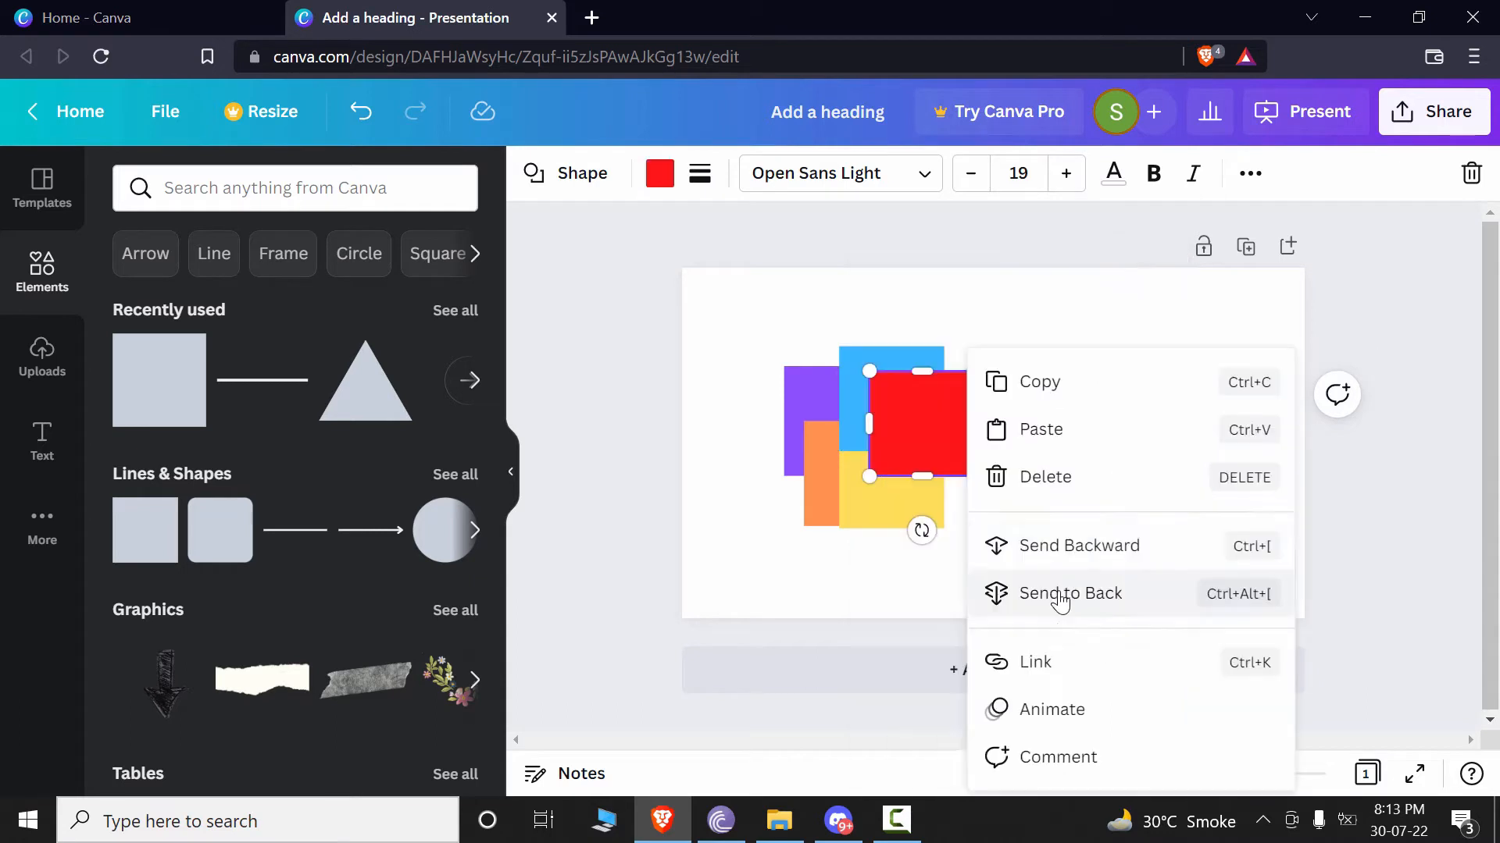
pyautogui.click(1059, 598)
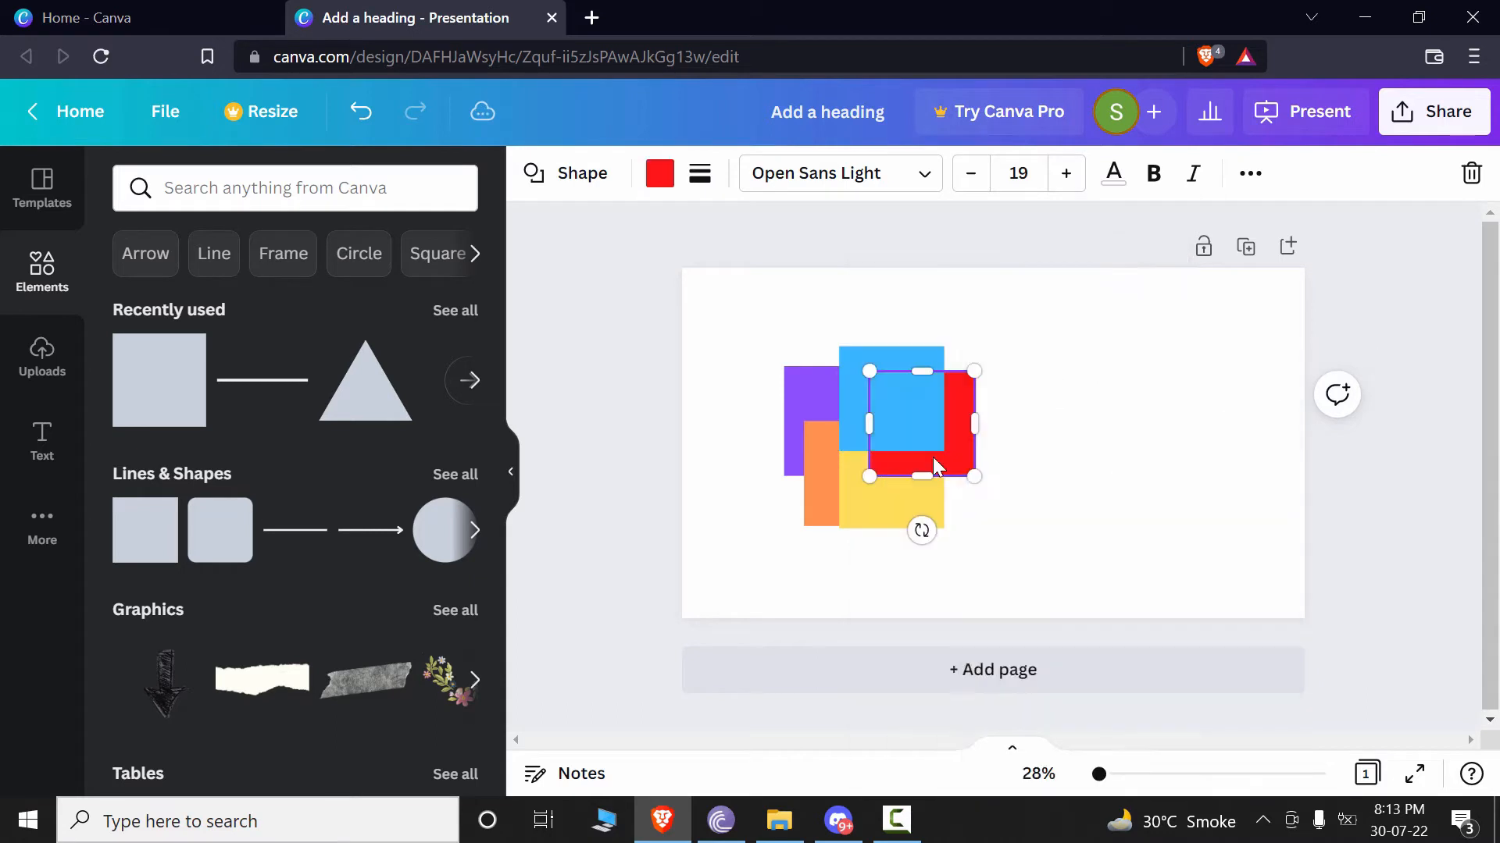
pyautogui.click(1081, 391)
pyautogui.click(841, 372)
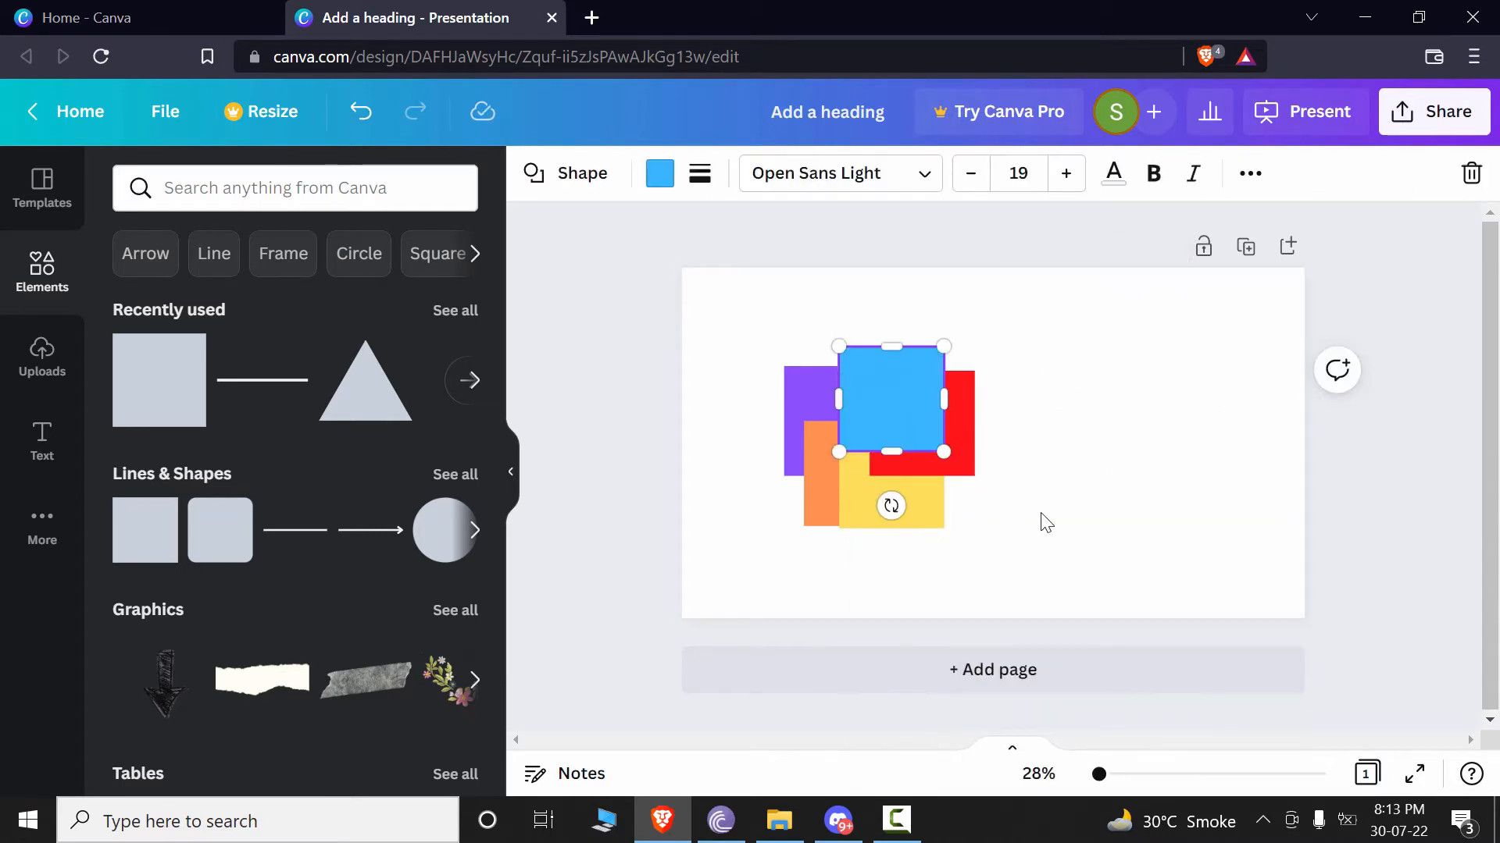
pyautogui.click(1045, 522)
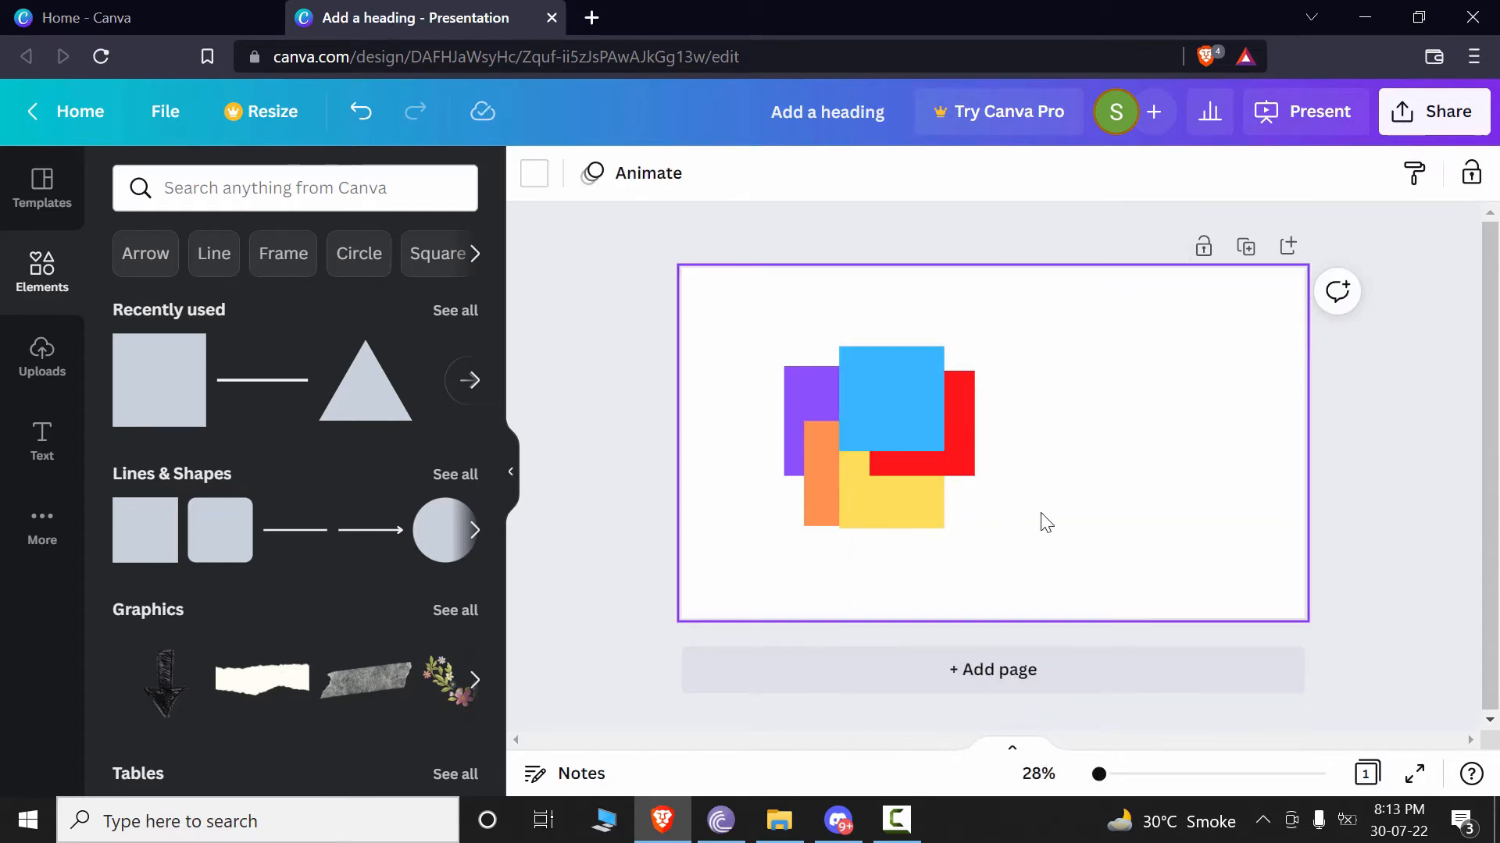
# - Check the Send Backward shortcut for the blue square and demonstrate it on the on-screen keyboard
pyautogui.rightClick(893, 431)
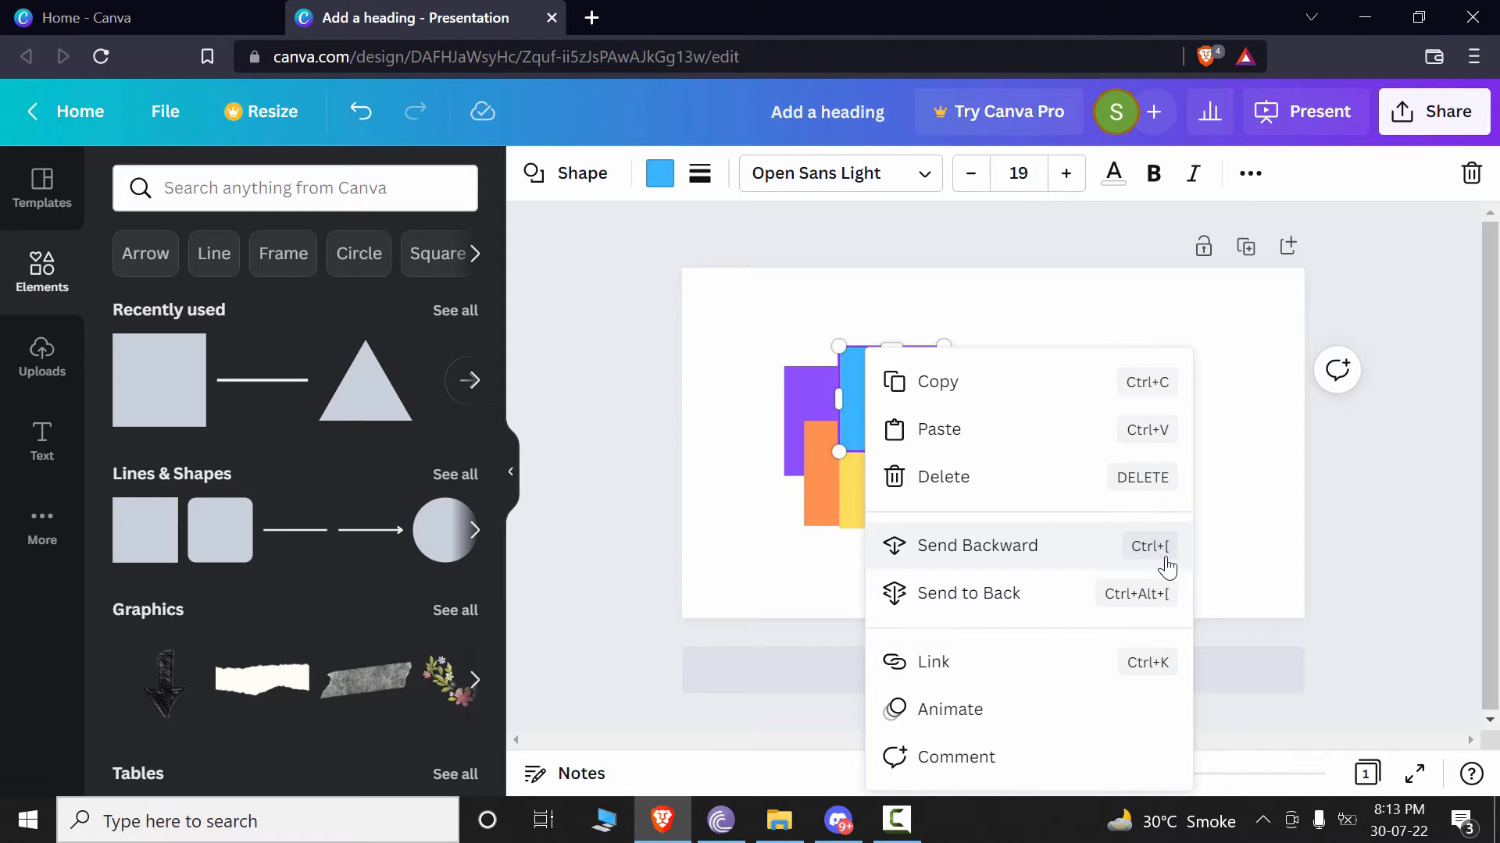
pyautogui.click(1252, 544)
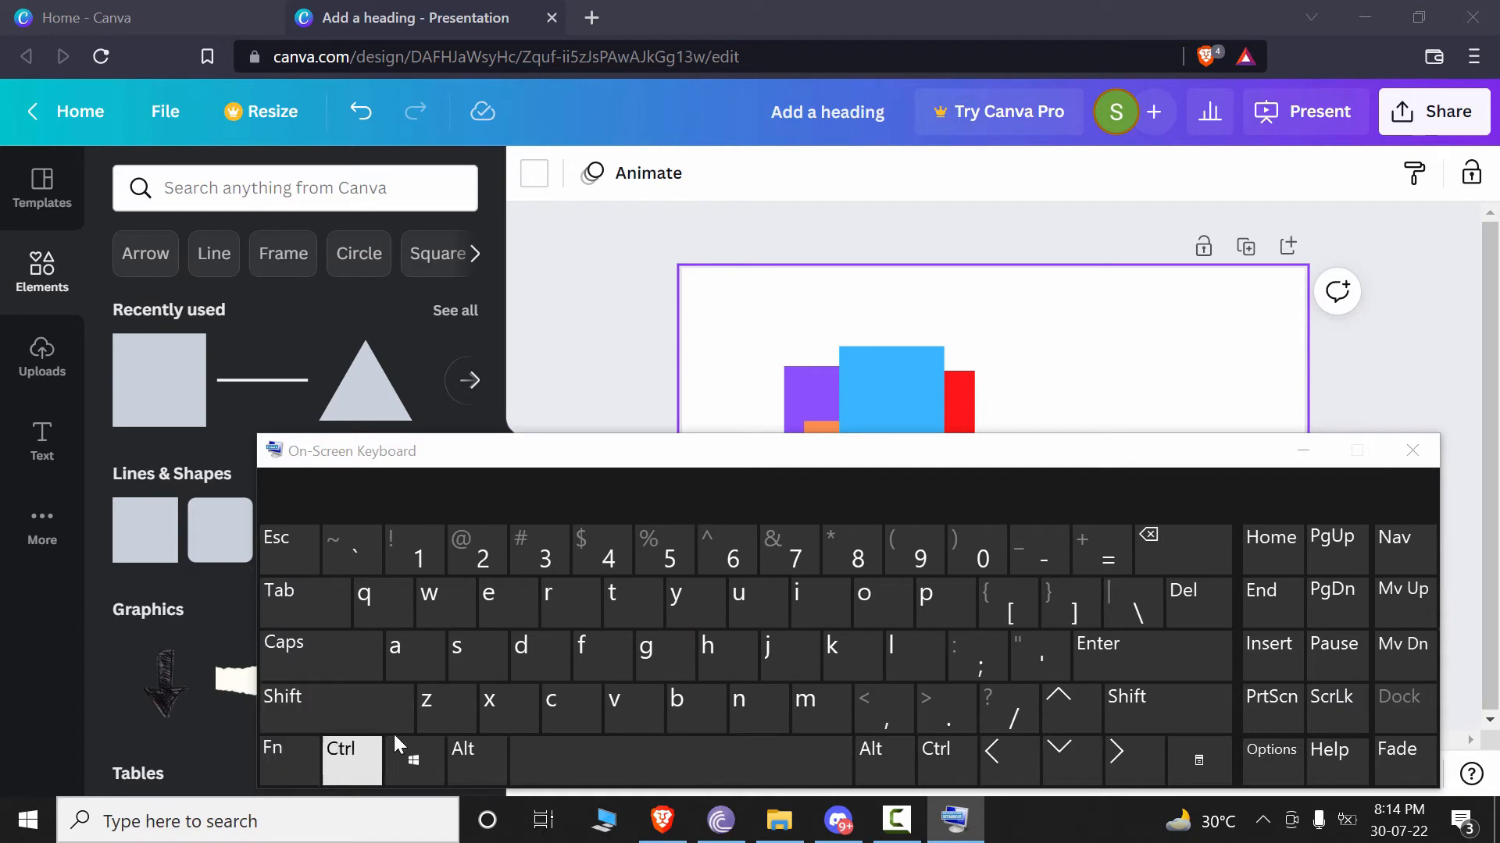
pyautogui.click(346, 759)
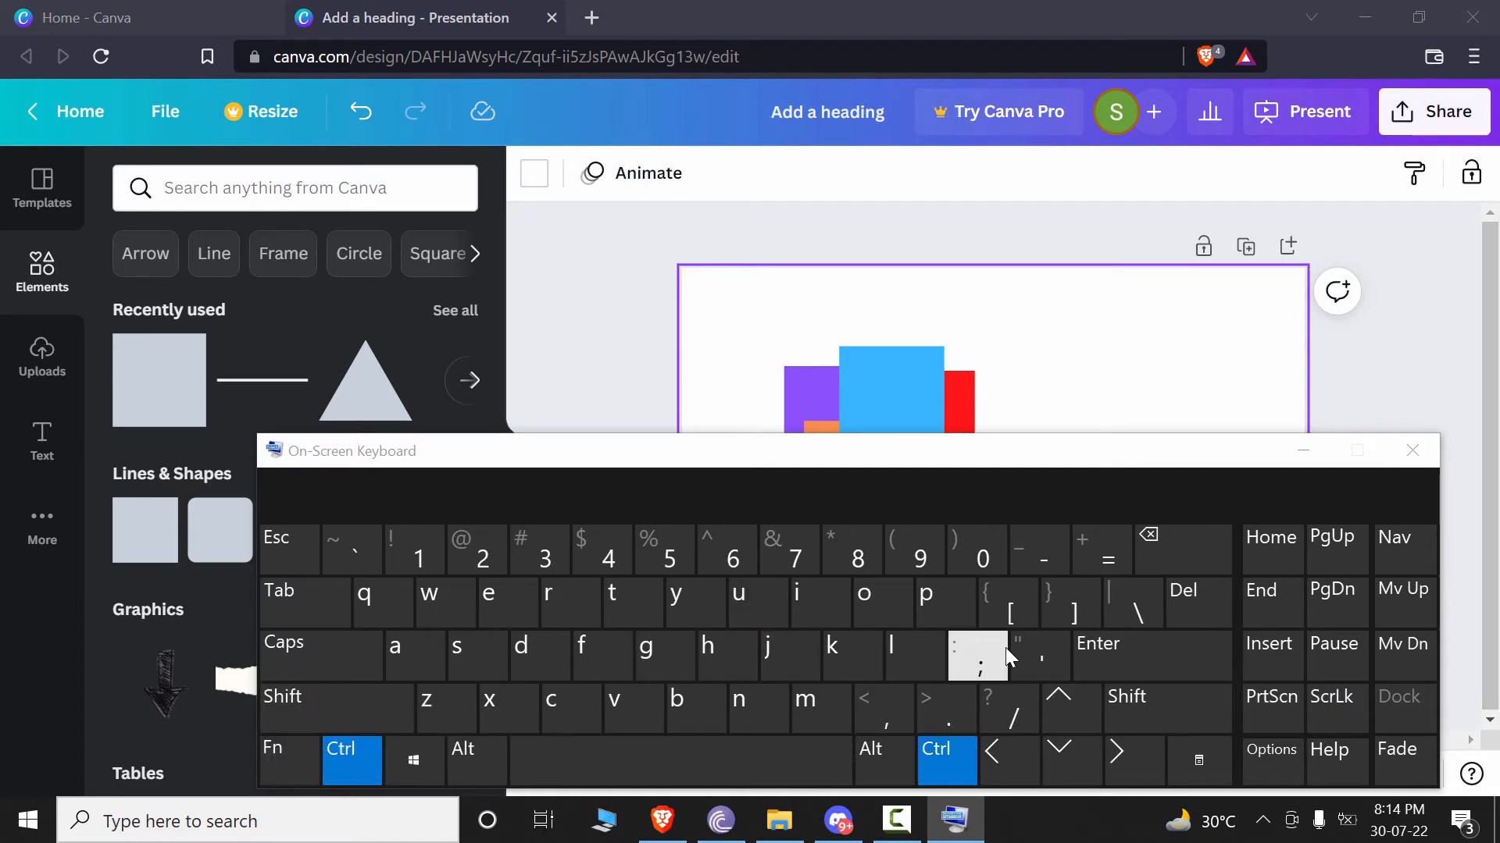
pyautogui.click(1015, 614)
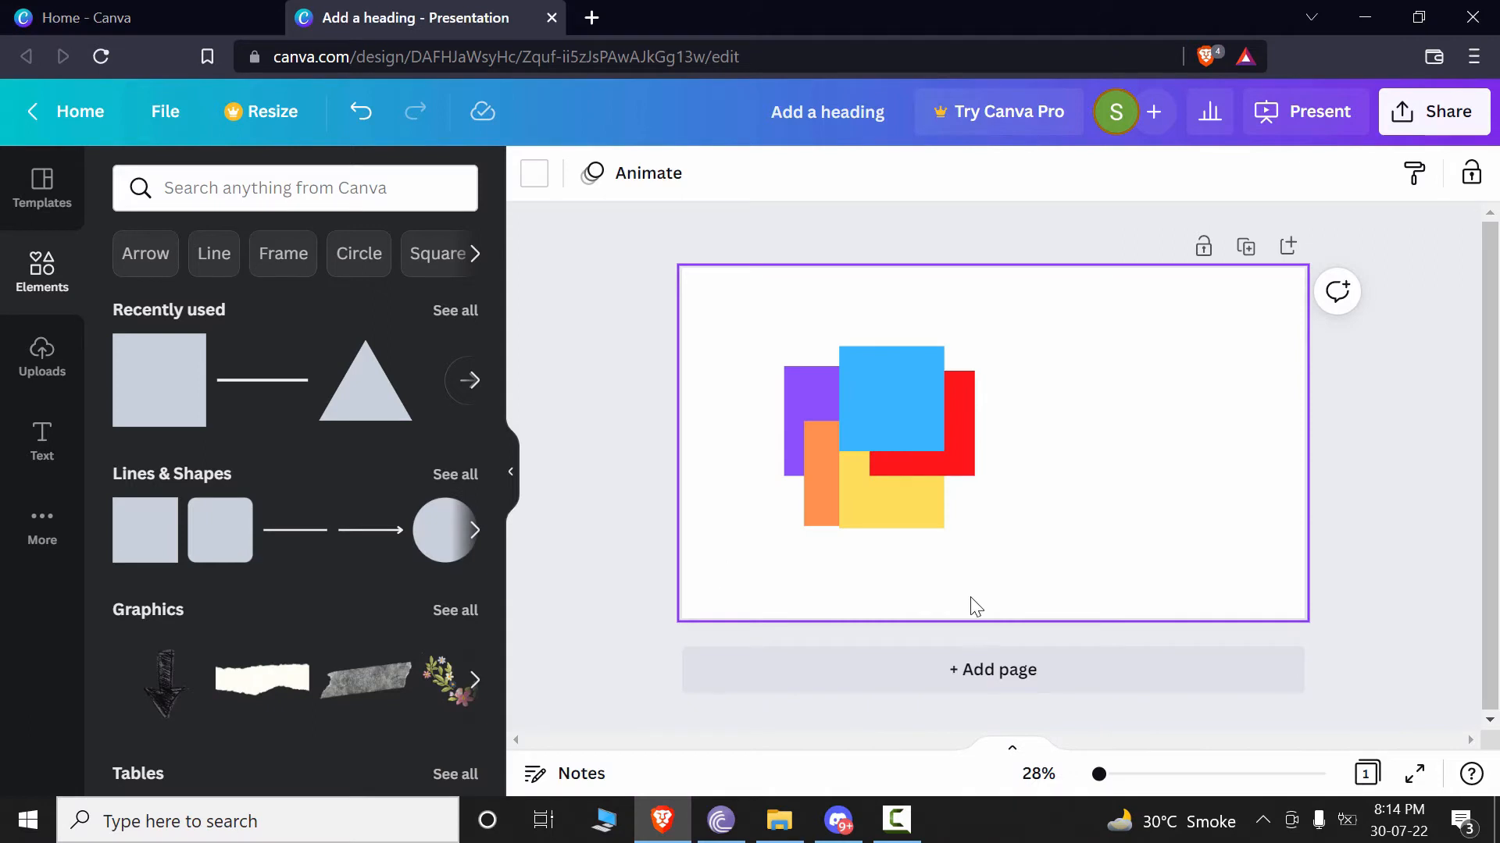
# - Bring the purple square forward one layer, in front of the orange square
pyautogui.click(828, 410)
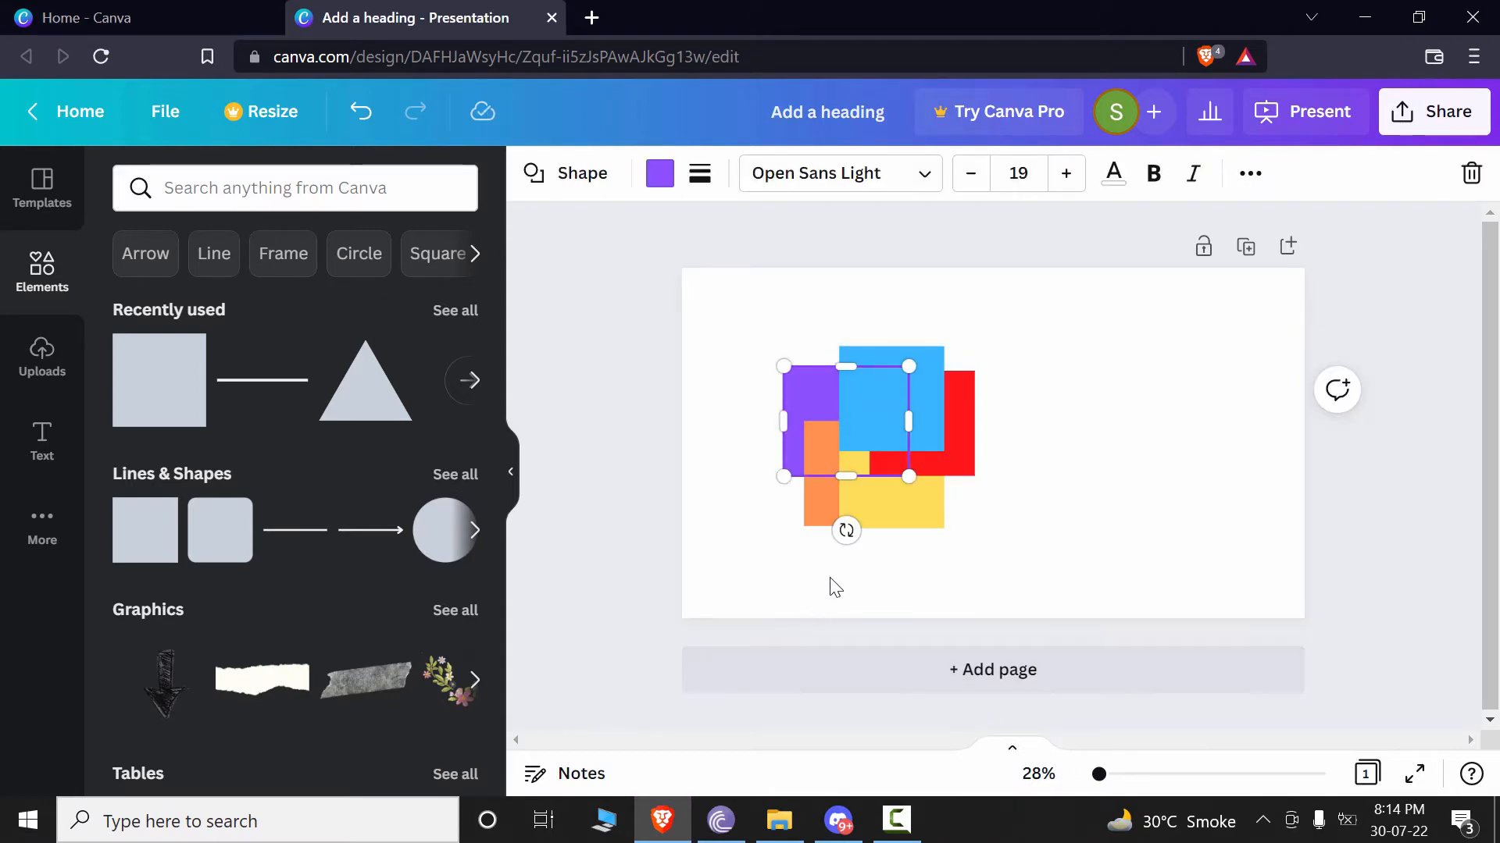
pyautogui.rightClick(825, 396)
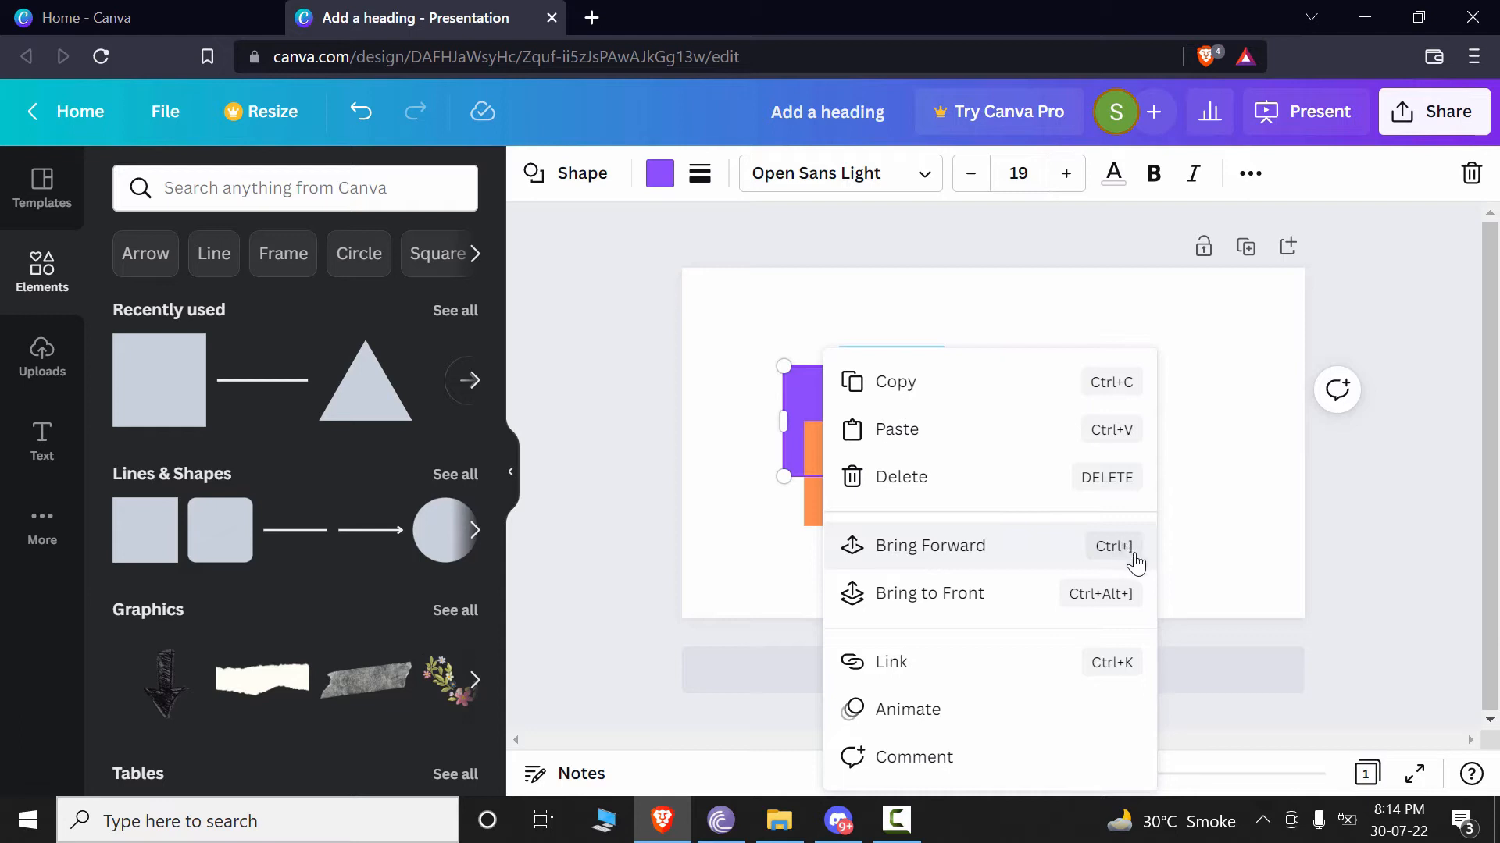
pyautogui.click(1257, 568)
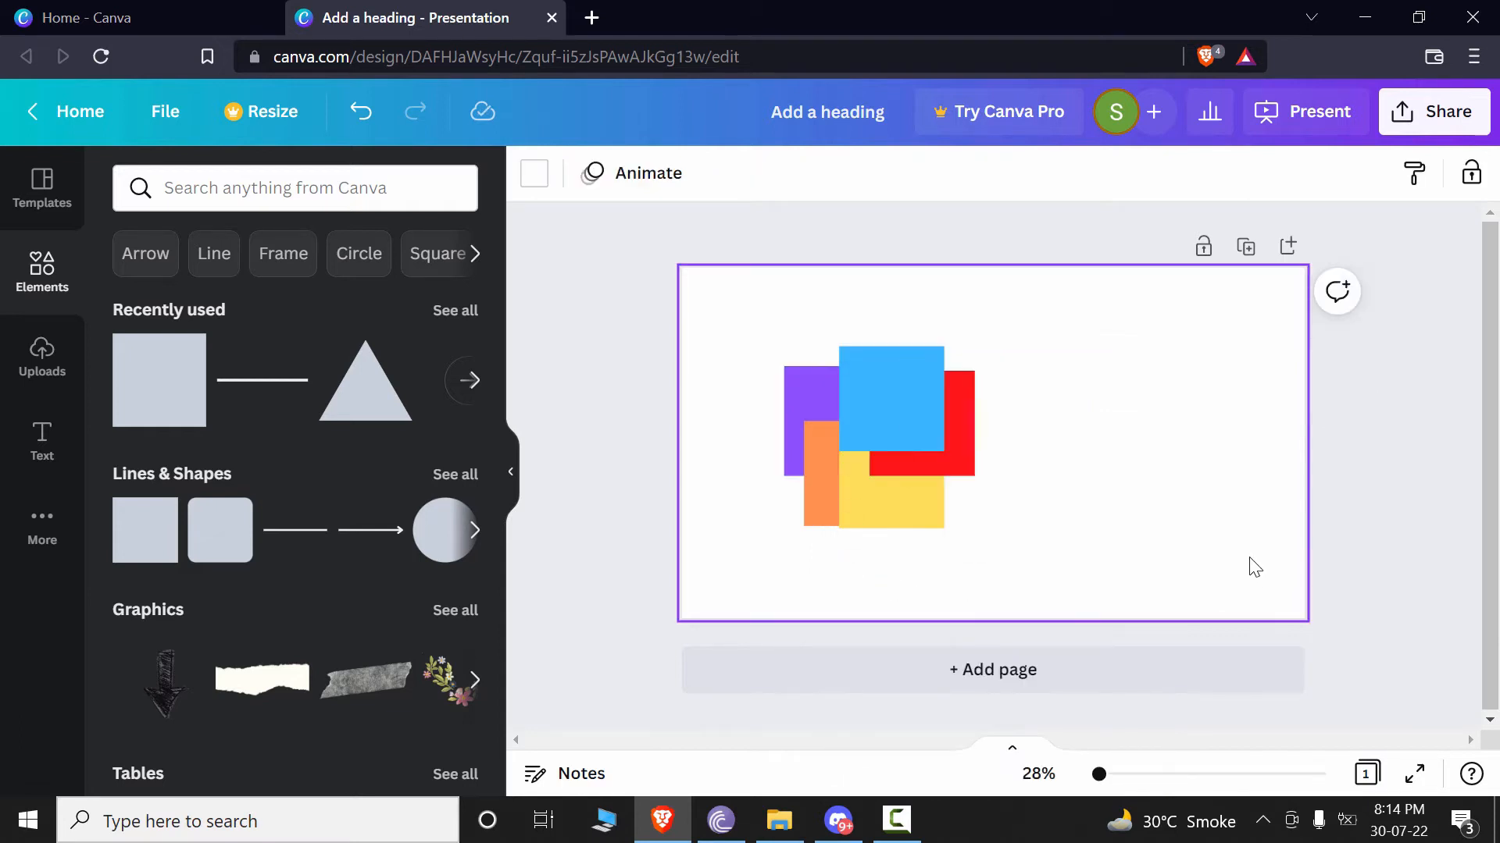
pyautogui.click(836, 396)
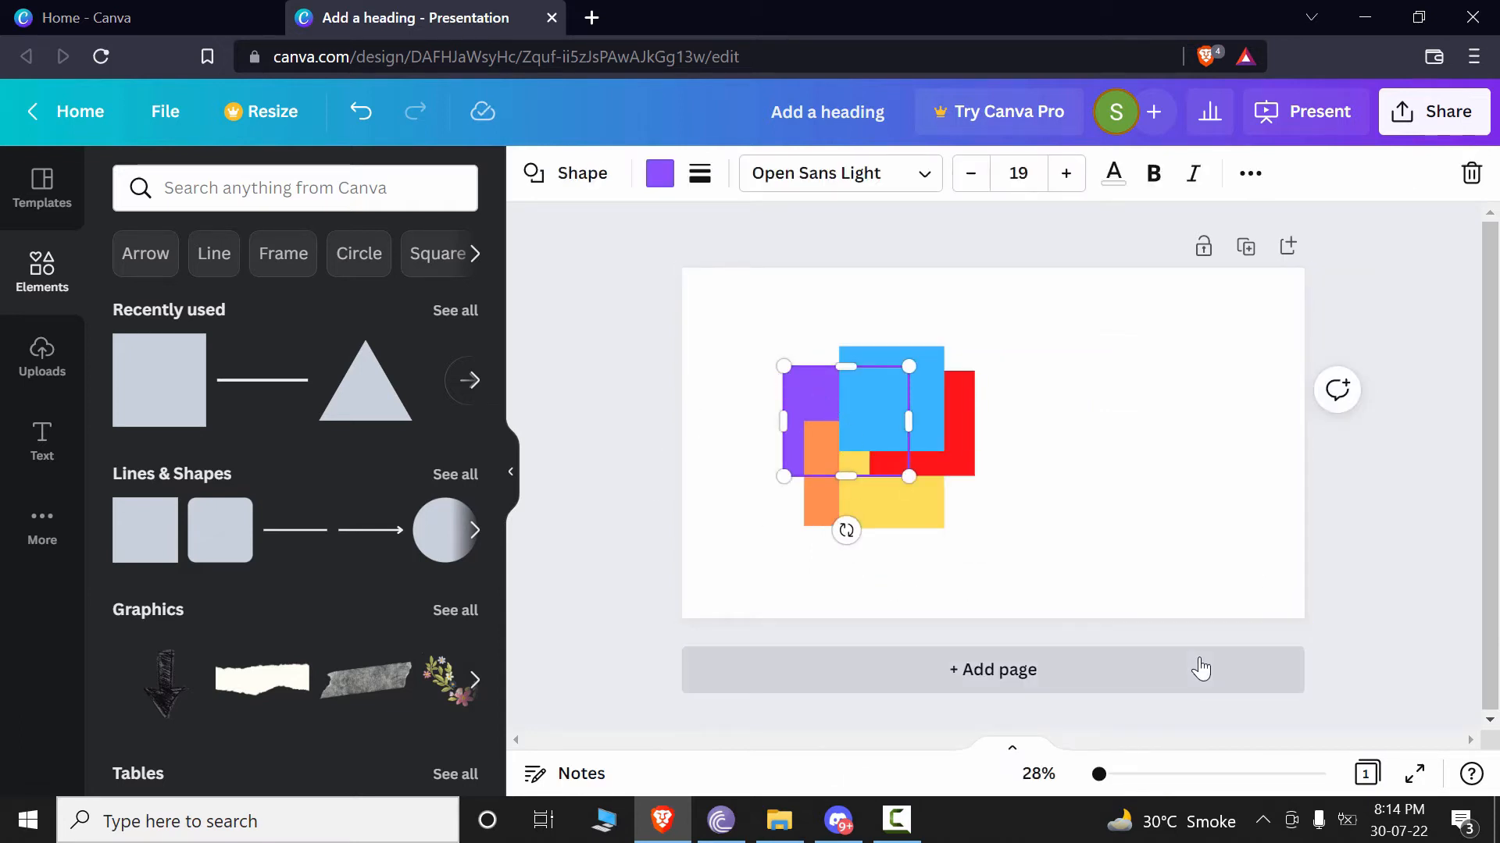
pyautogui.hotkey('ctrl', ']')
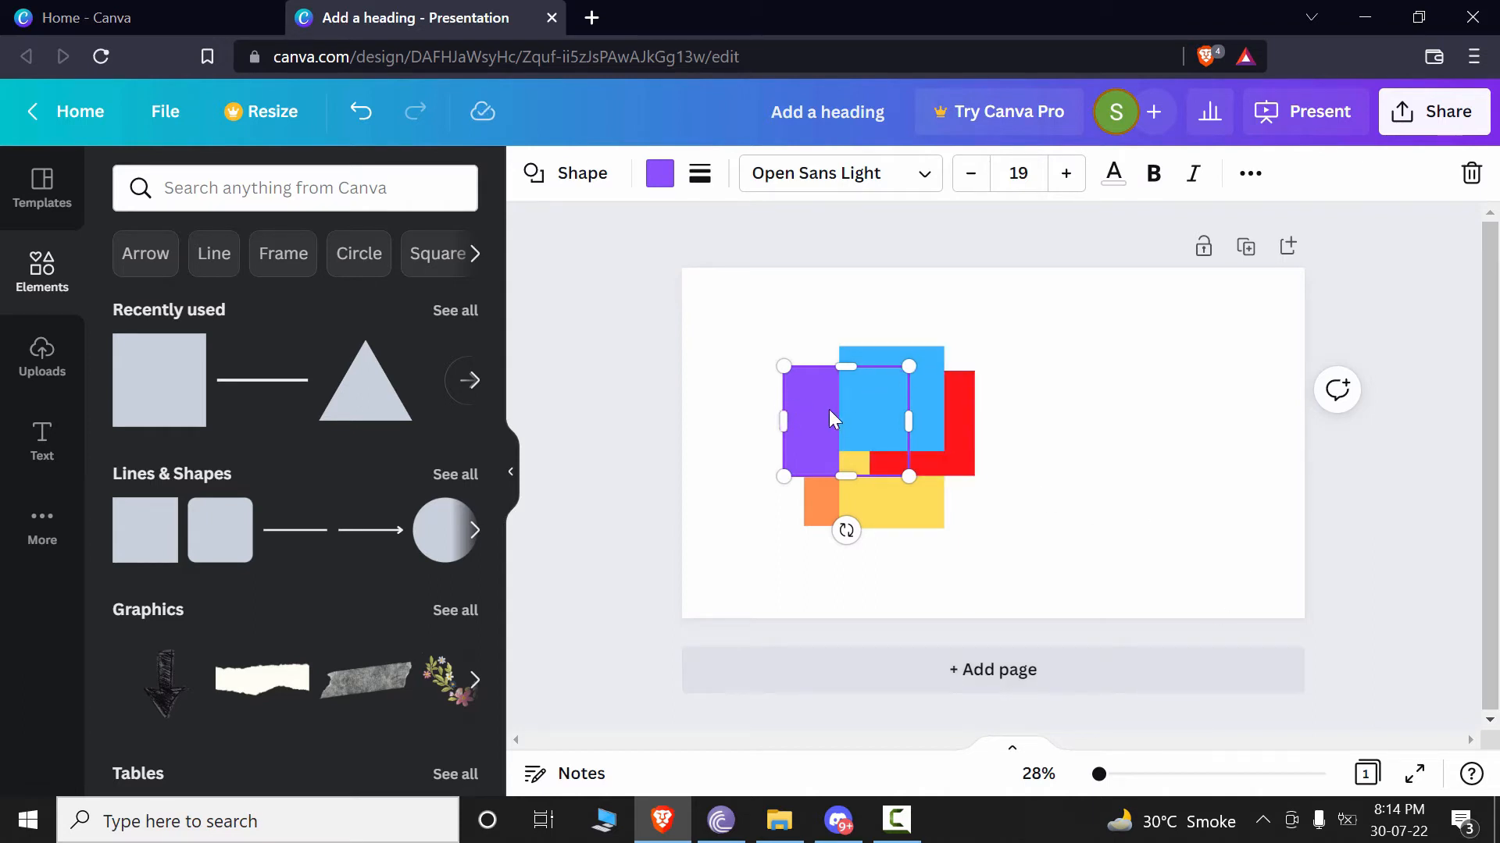
# - Send the blue square backward one layer behind the red one, and return the red square behind the blue one
pyautogui.click(922, 359)
pyautogui.rightClick(924, 360)
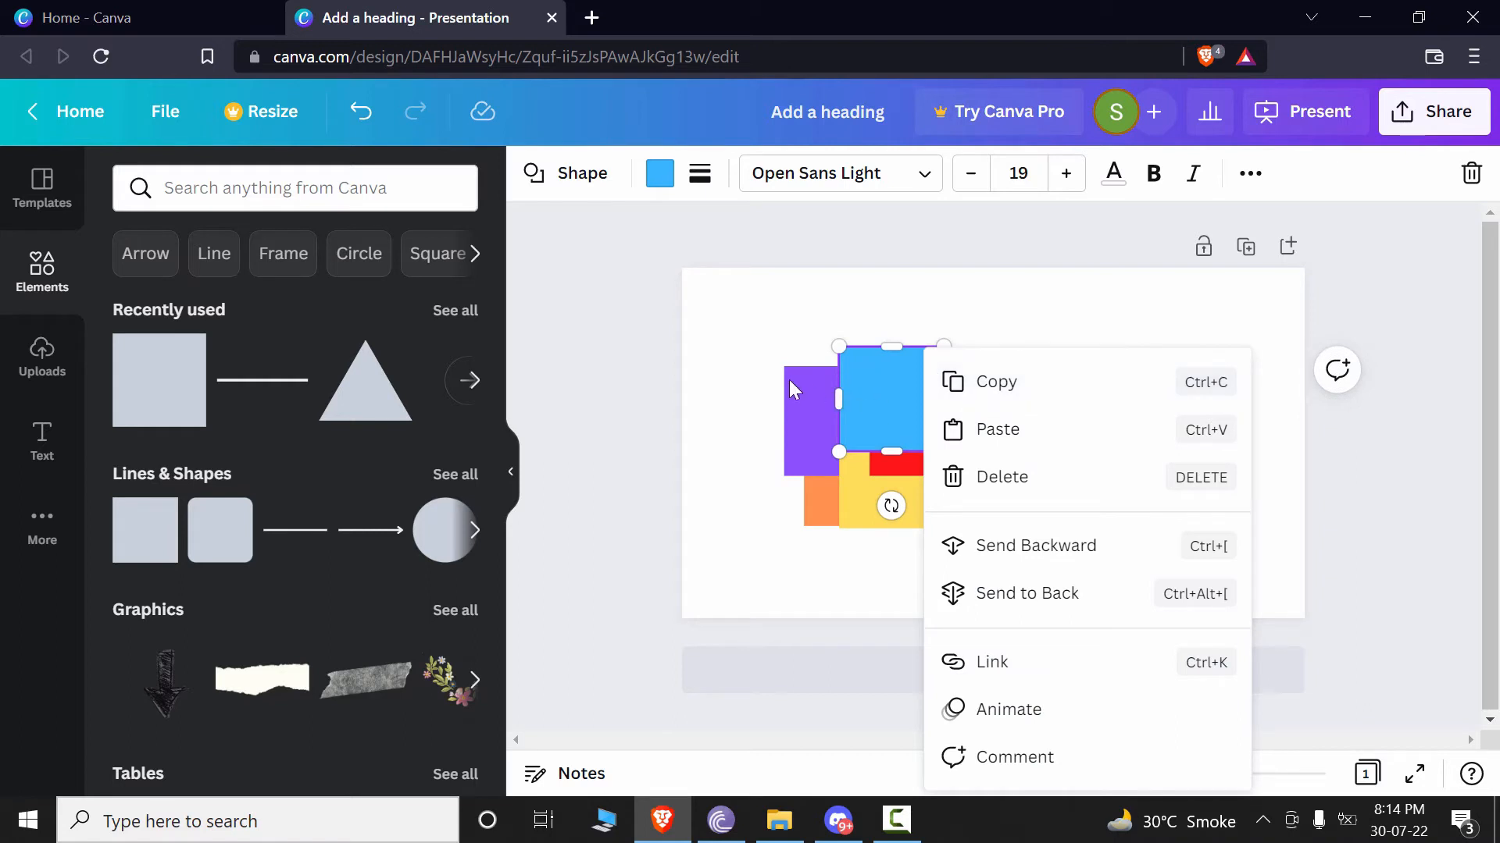
pyautogui.click(1024, 560)
pyautogui.click(919, 398)
pyautogui.rightClick(918, 400)
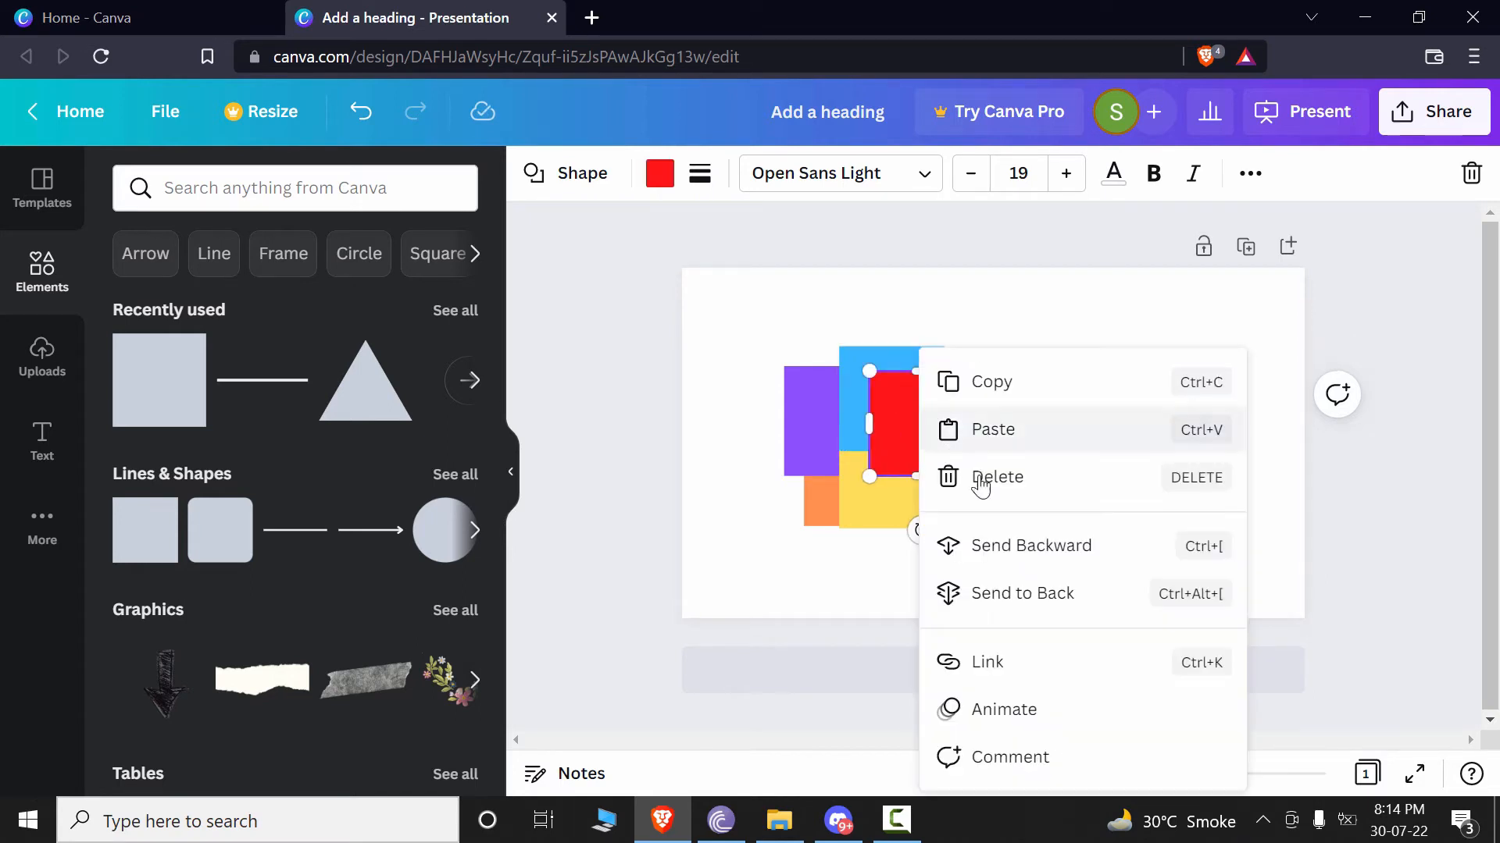
pyautogui.click(1007, 542)
# - Bring the purple square forward one layer, in front of the yellow square
pyautogui.click(825, 401)
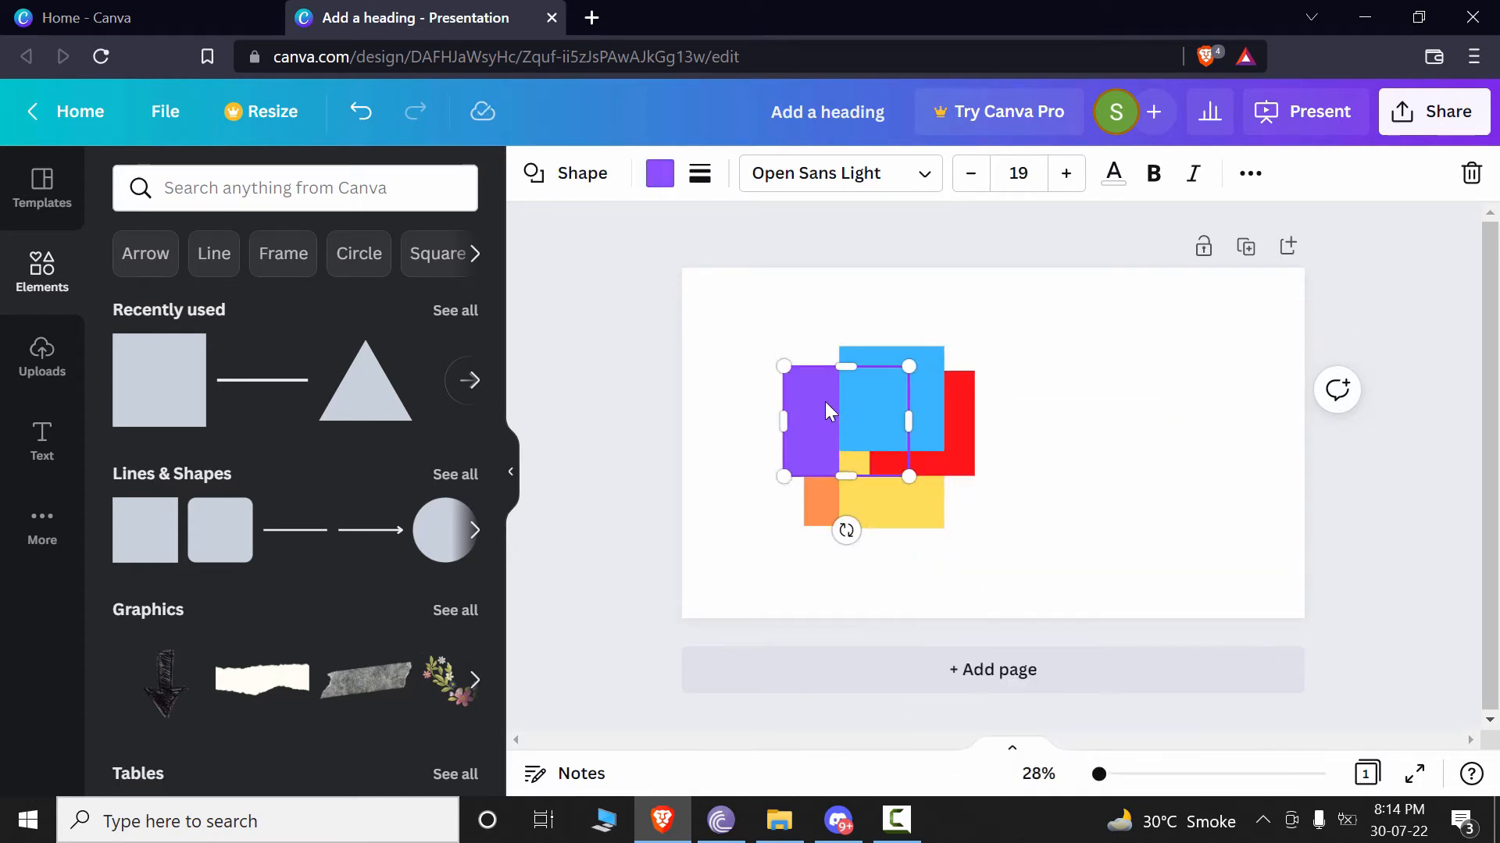
pyautogui.rightClick(824, 401)
pyautogui.click(906, 547)
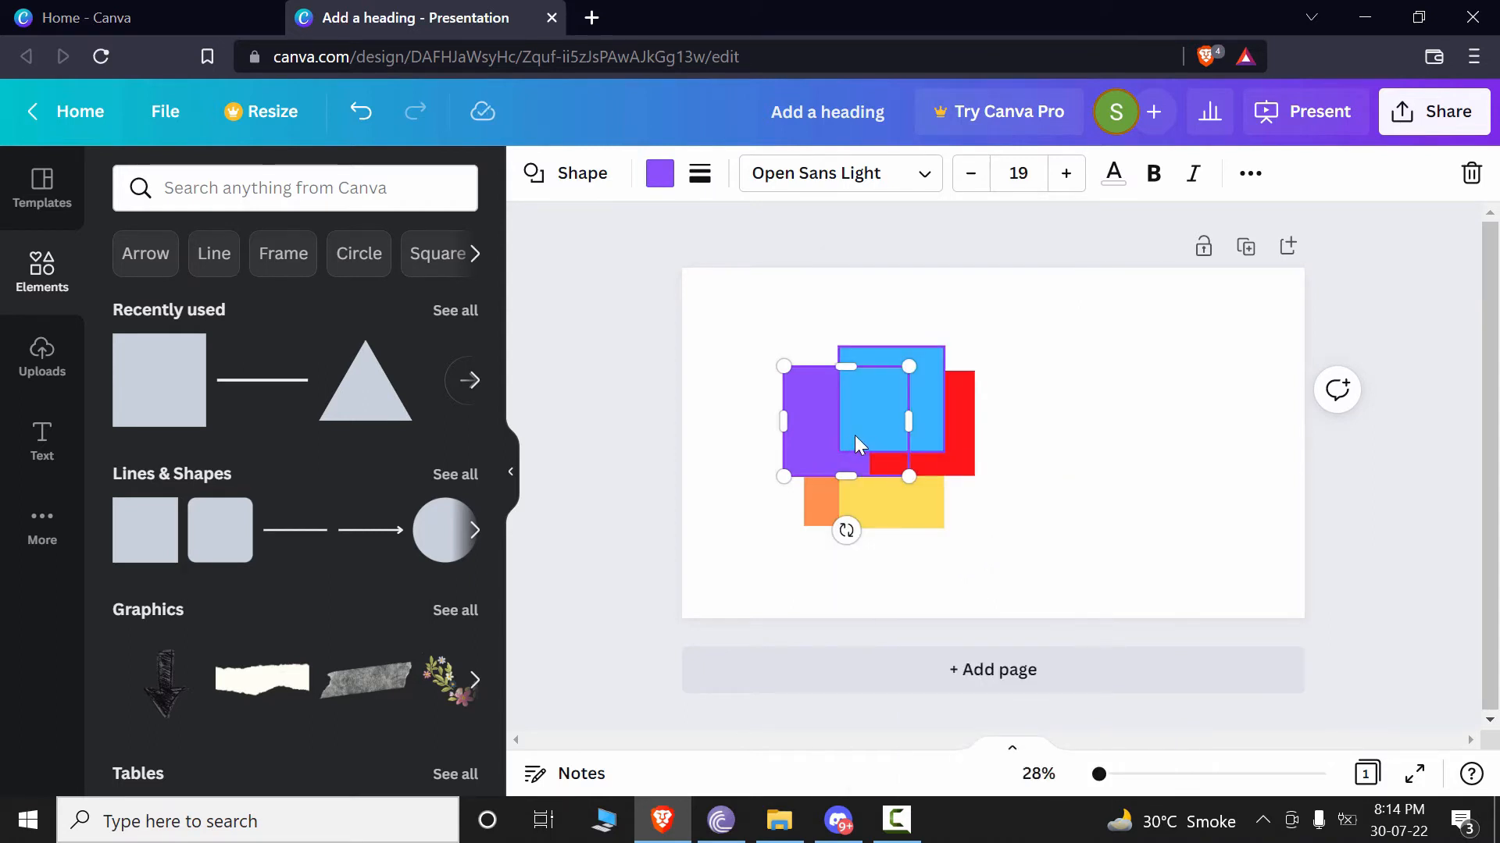
# - Send the blue square behind the red one, and move the red square backward one layer behind the blue again
pyautogui.rightClick(855, 437)
pyautogui.click(927, 546)
pyautogui.rightClick(906, 437)
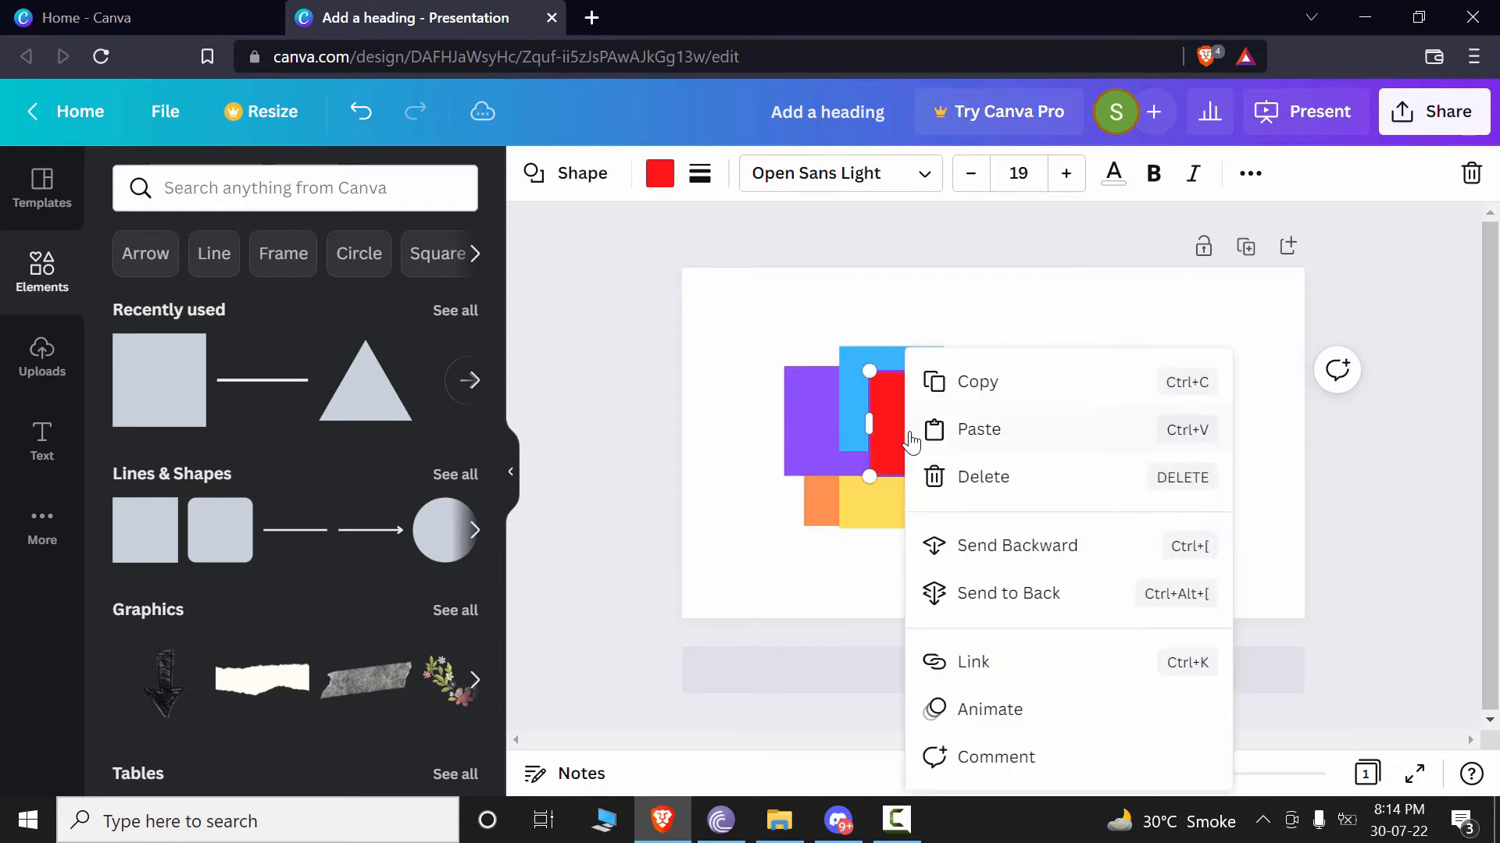
pyautogui.click(990, 546)
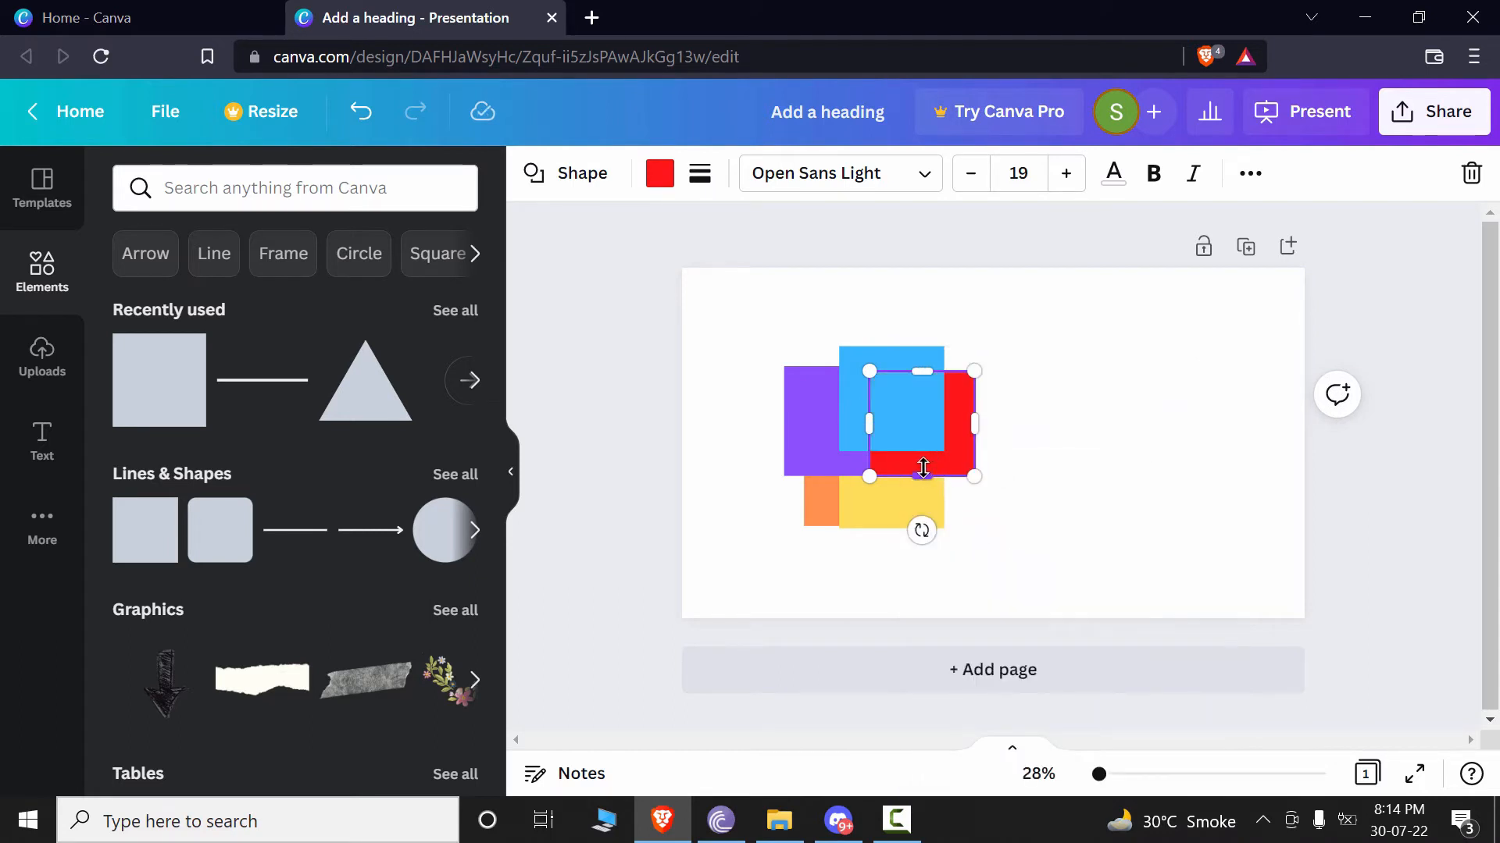
# - Send the yellow and orange squares to the back of the stack, with the yellow square behind the orange one
pyautogui.rightClick(860, 495)
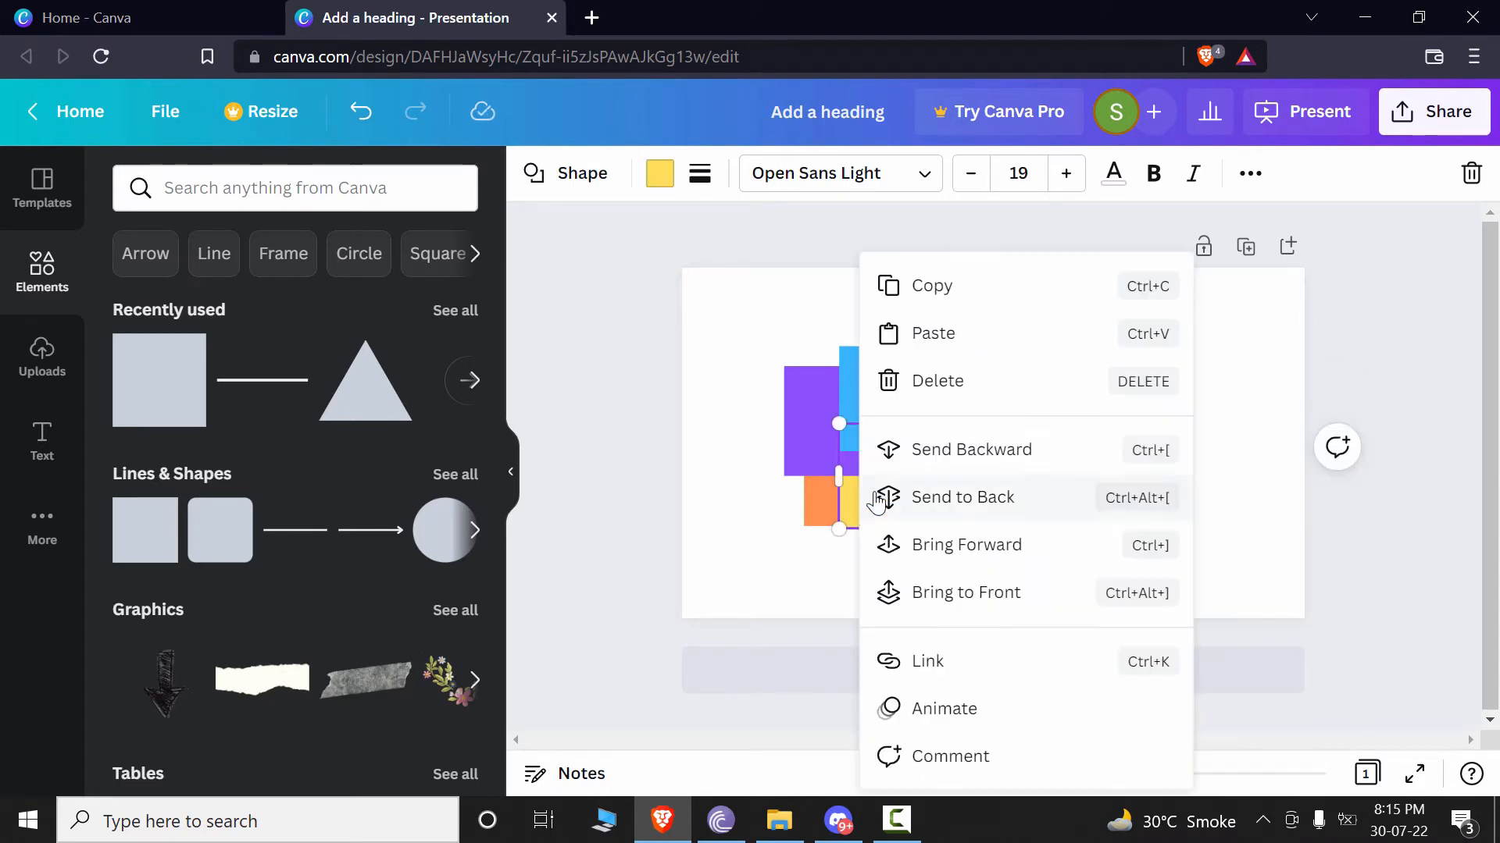
pyautogui.click(932, 509)
pyautogui.rightClick(828, 506)
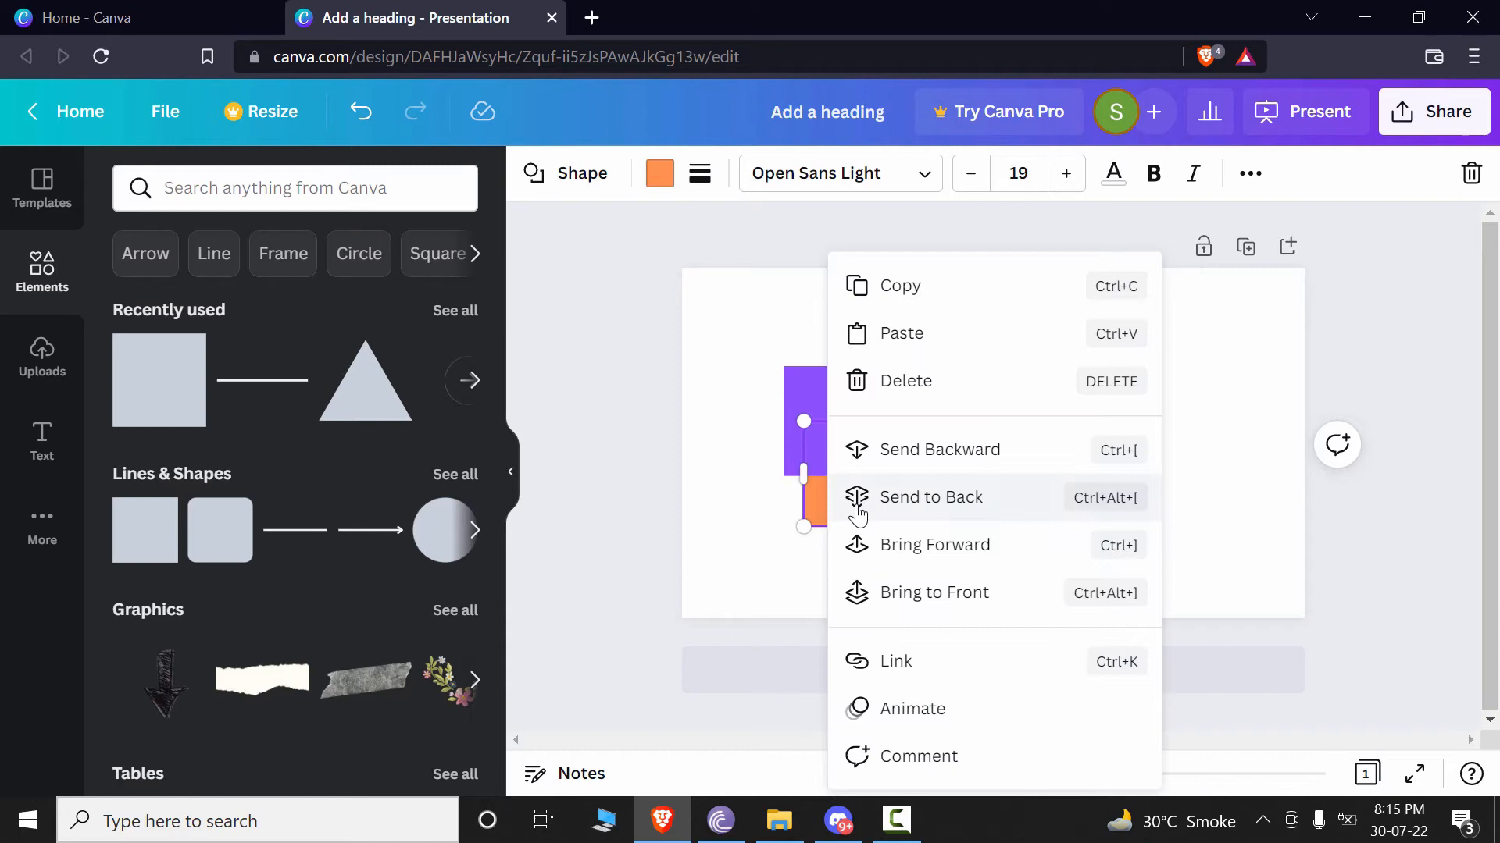
pyautogui.click(904, 508)
pyautogui.rightClick(898, 504)
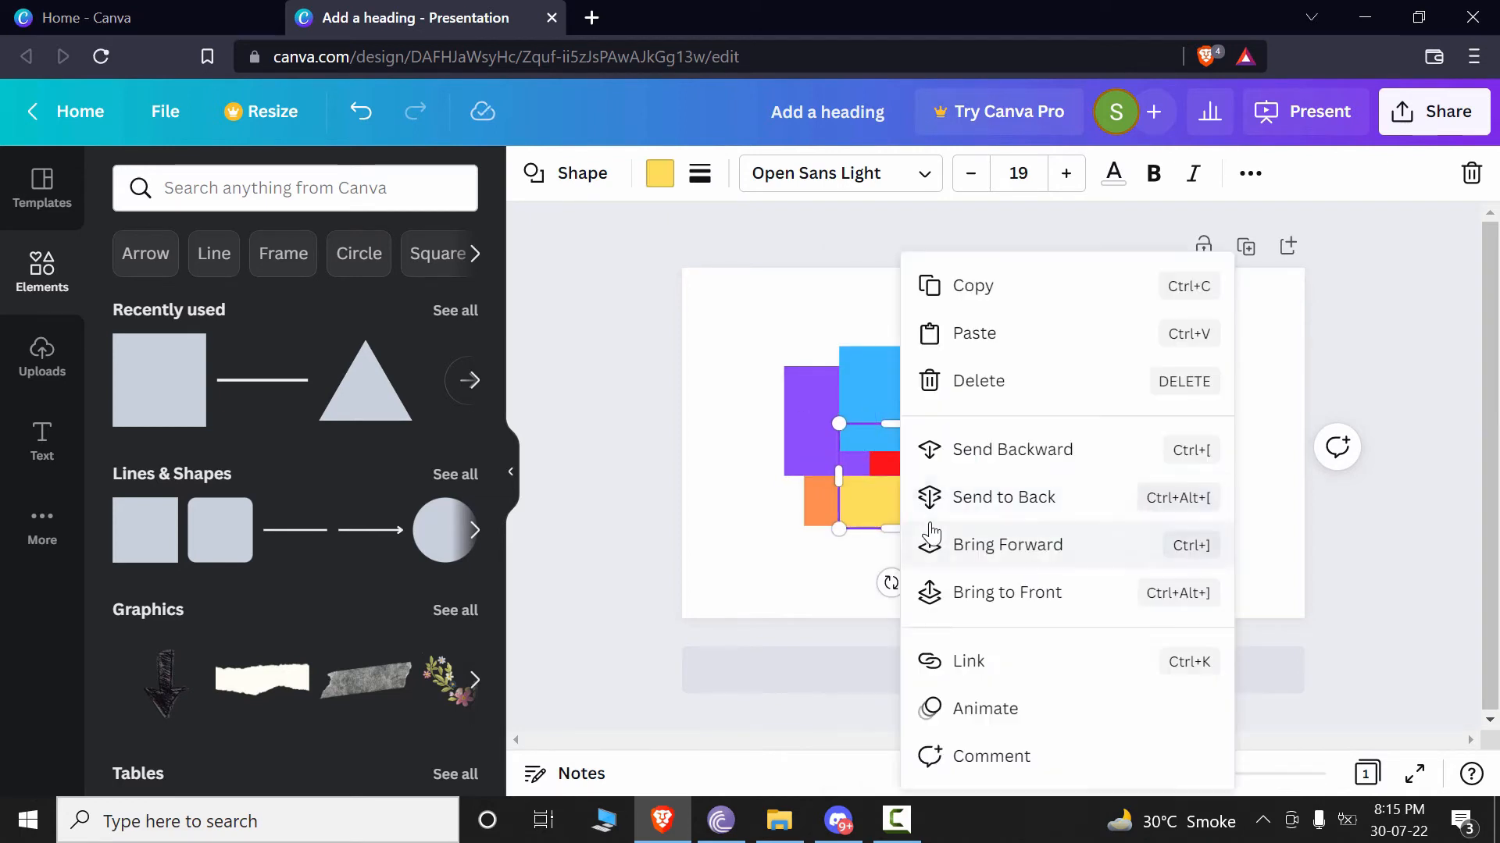
pyautogui.click(958, 452)
# - Send the red square and the blue square each backward one layer, behind the purple square
pyautogui.click(959, 426)
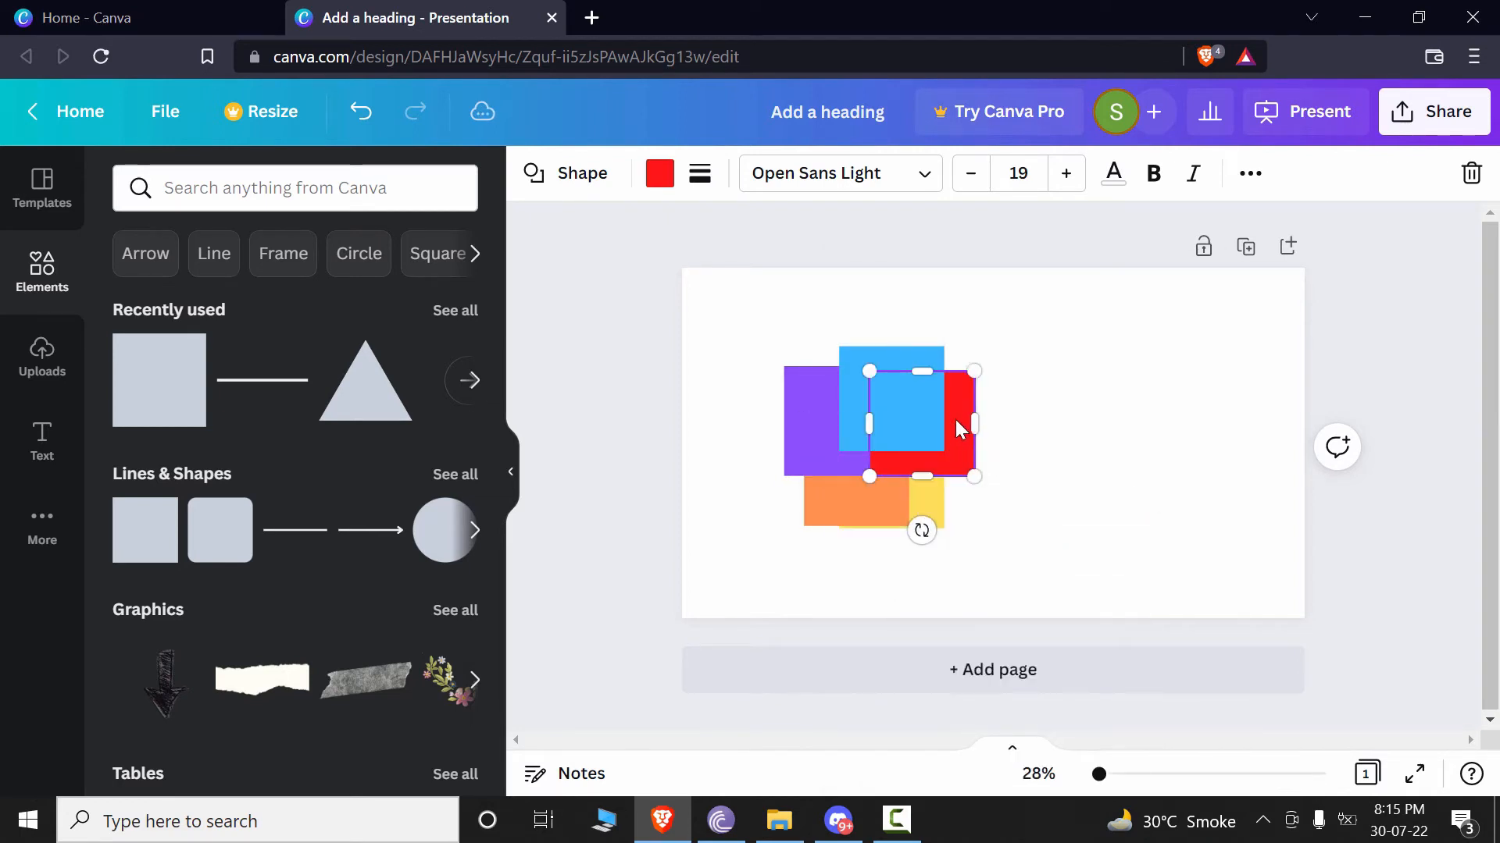
pyautogui.rightClick(960, 427)
pyautogui.click(1014, 493)
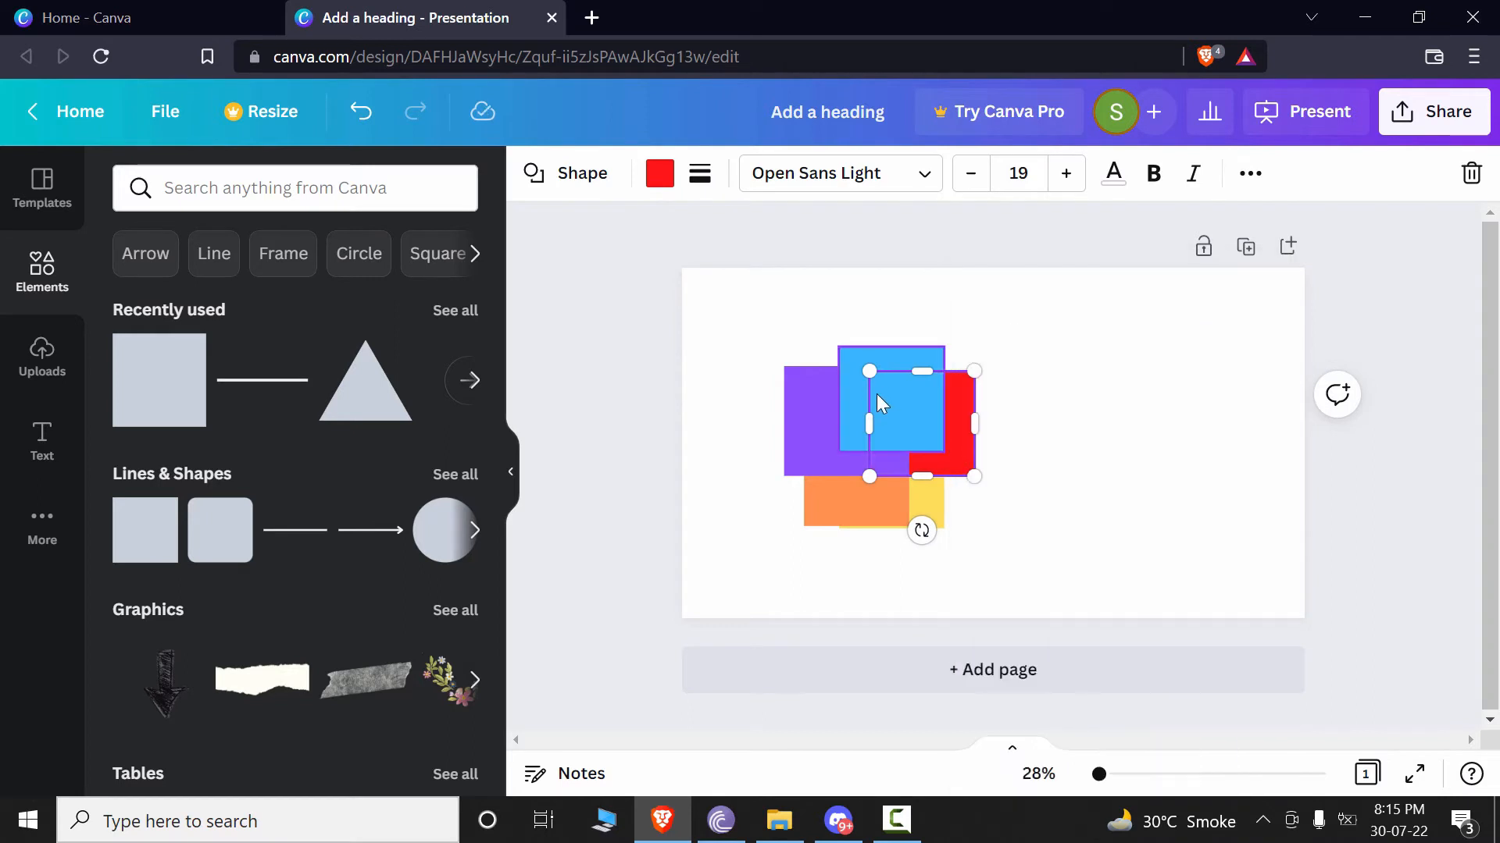
pyautogui.rightClick(851, 367)
pyautogui.click(933, 543)
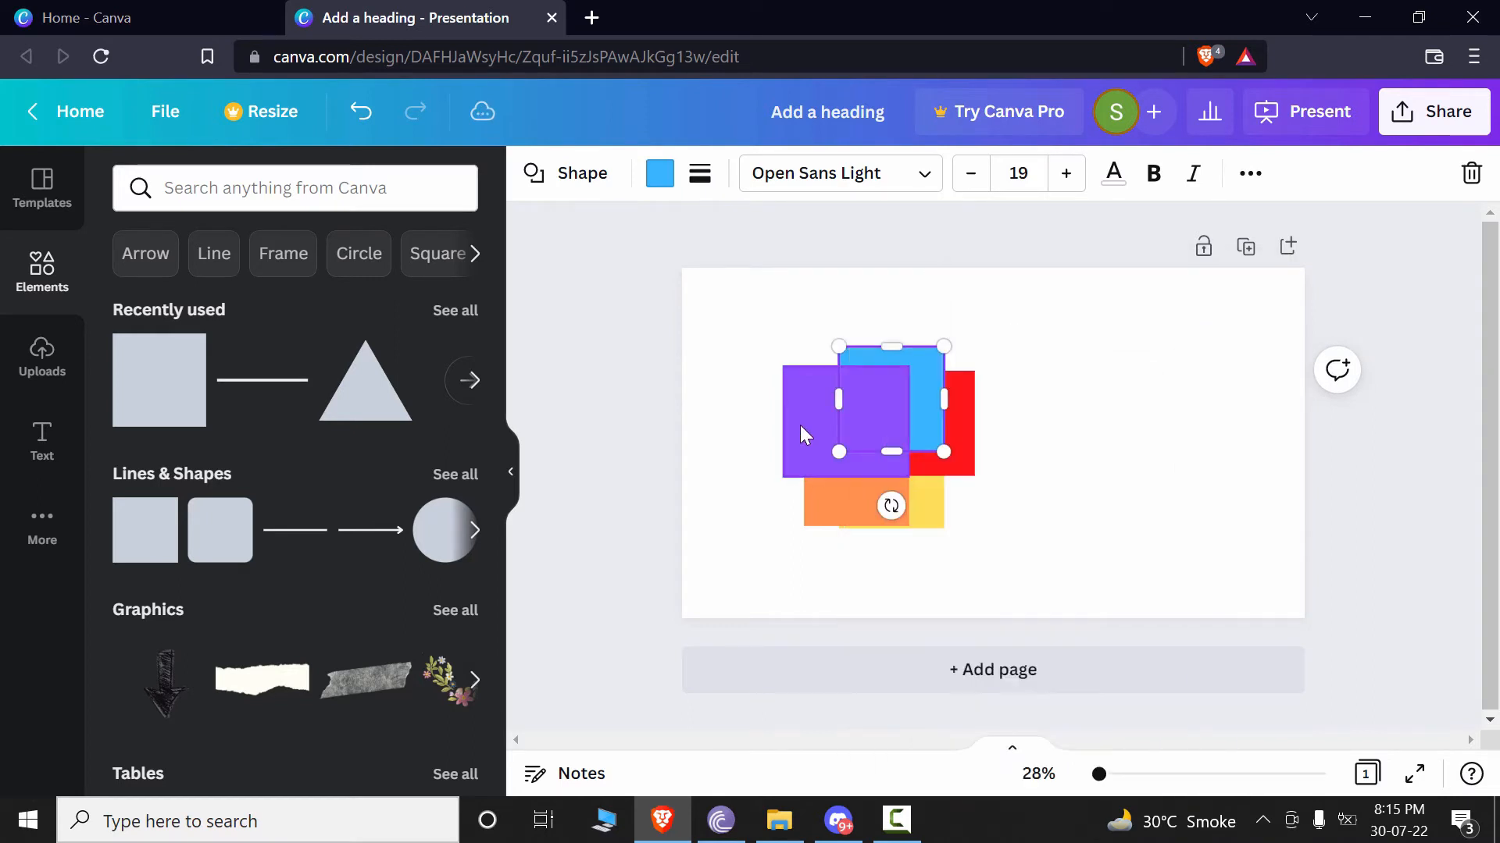
pyautogui.click(803, 431)
pyautogui.click(1094, 438)
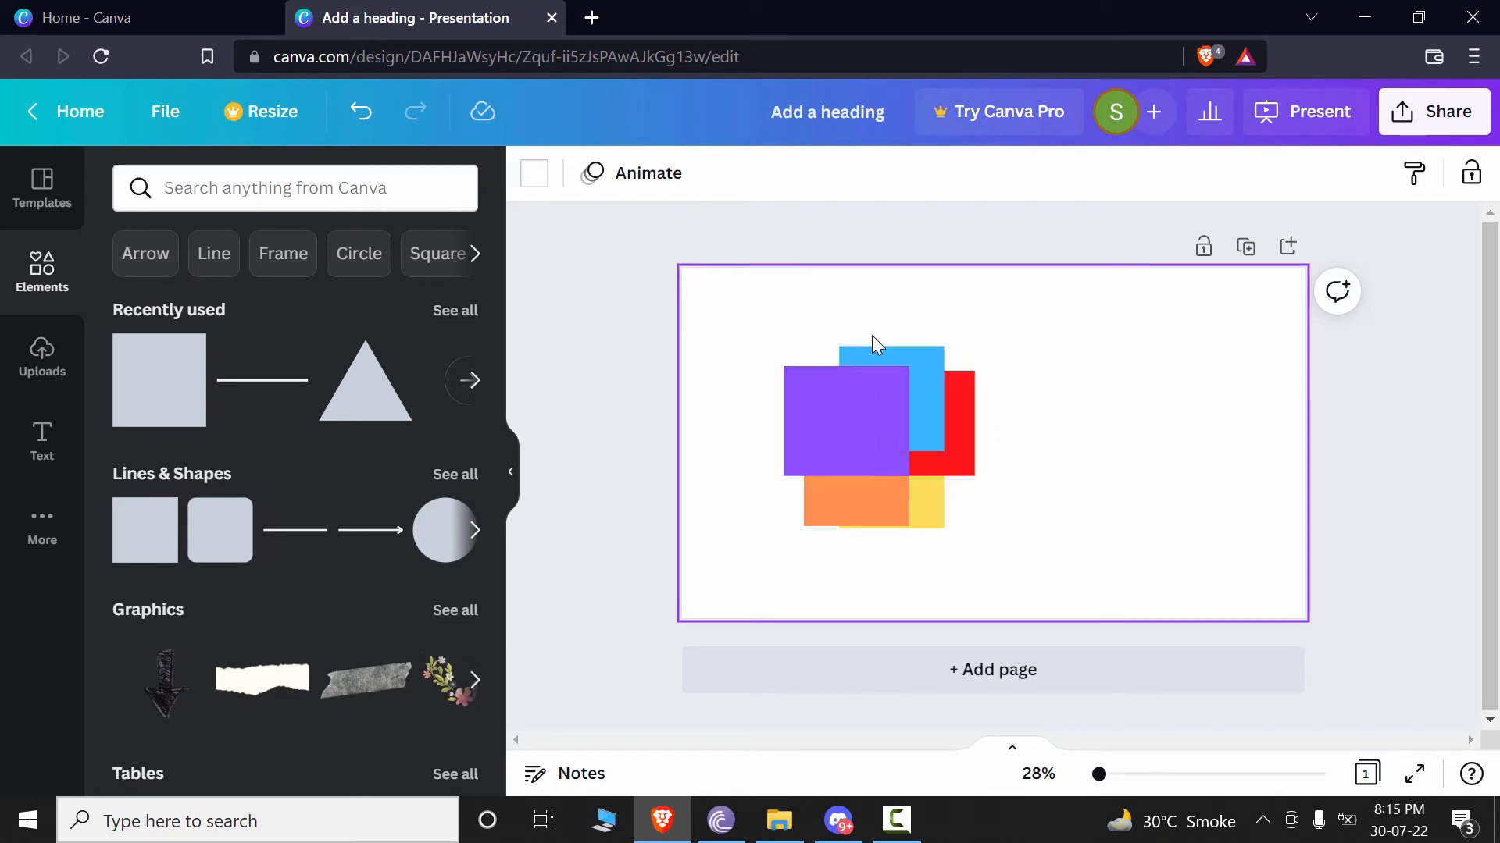
# - Examine the layering of the blue, red and purple squares
pyautogui.click(930, 358)
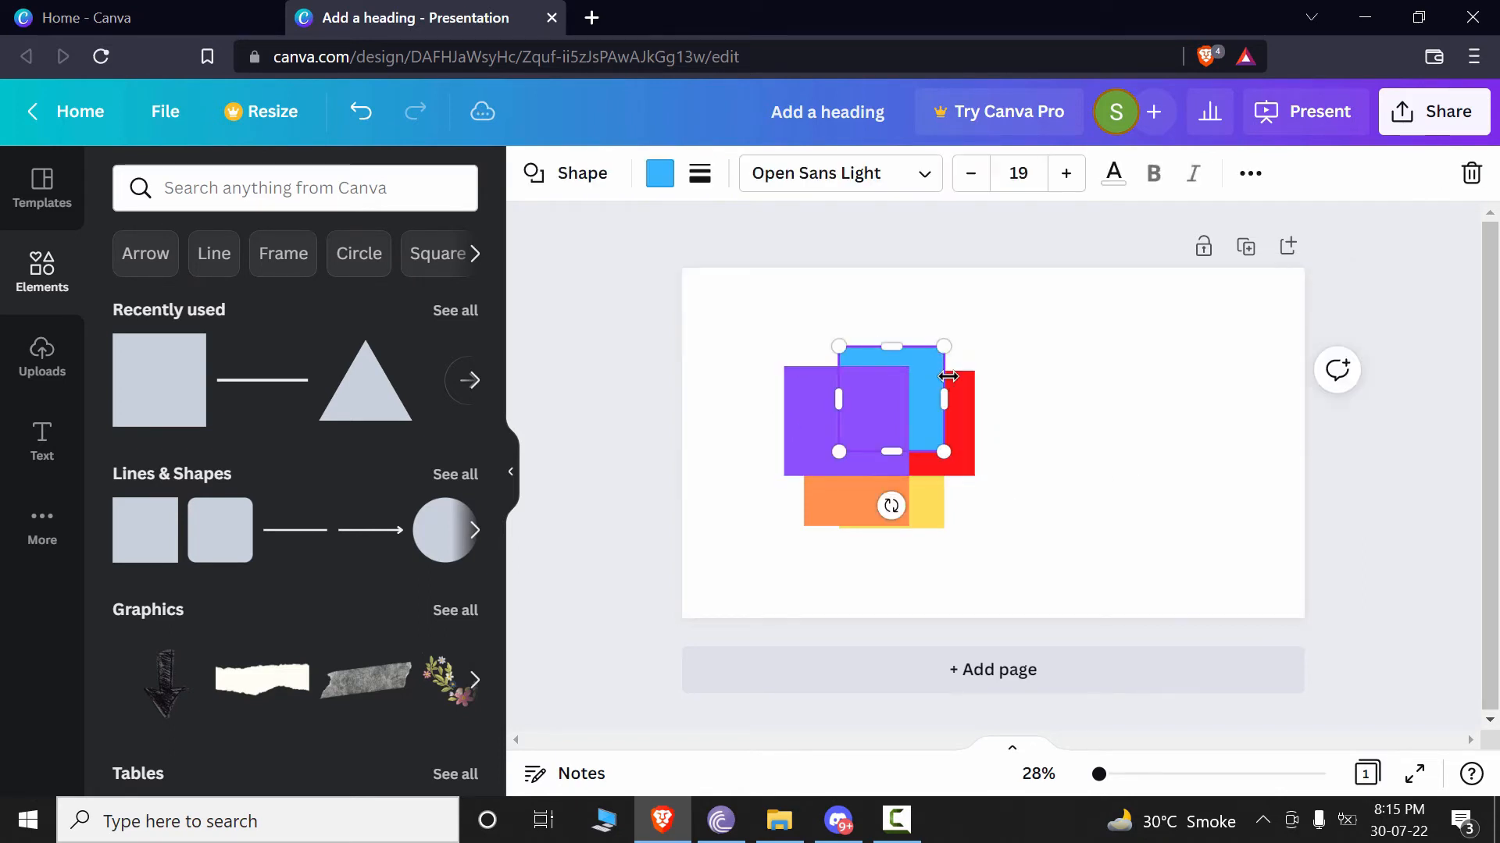
pyautogui.click(1045, 497)
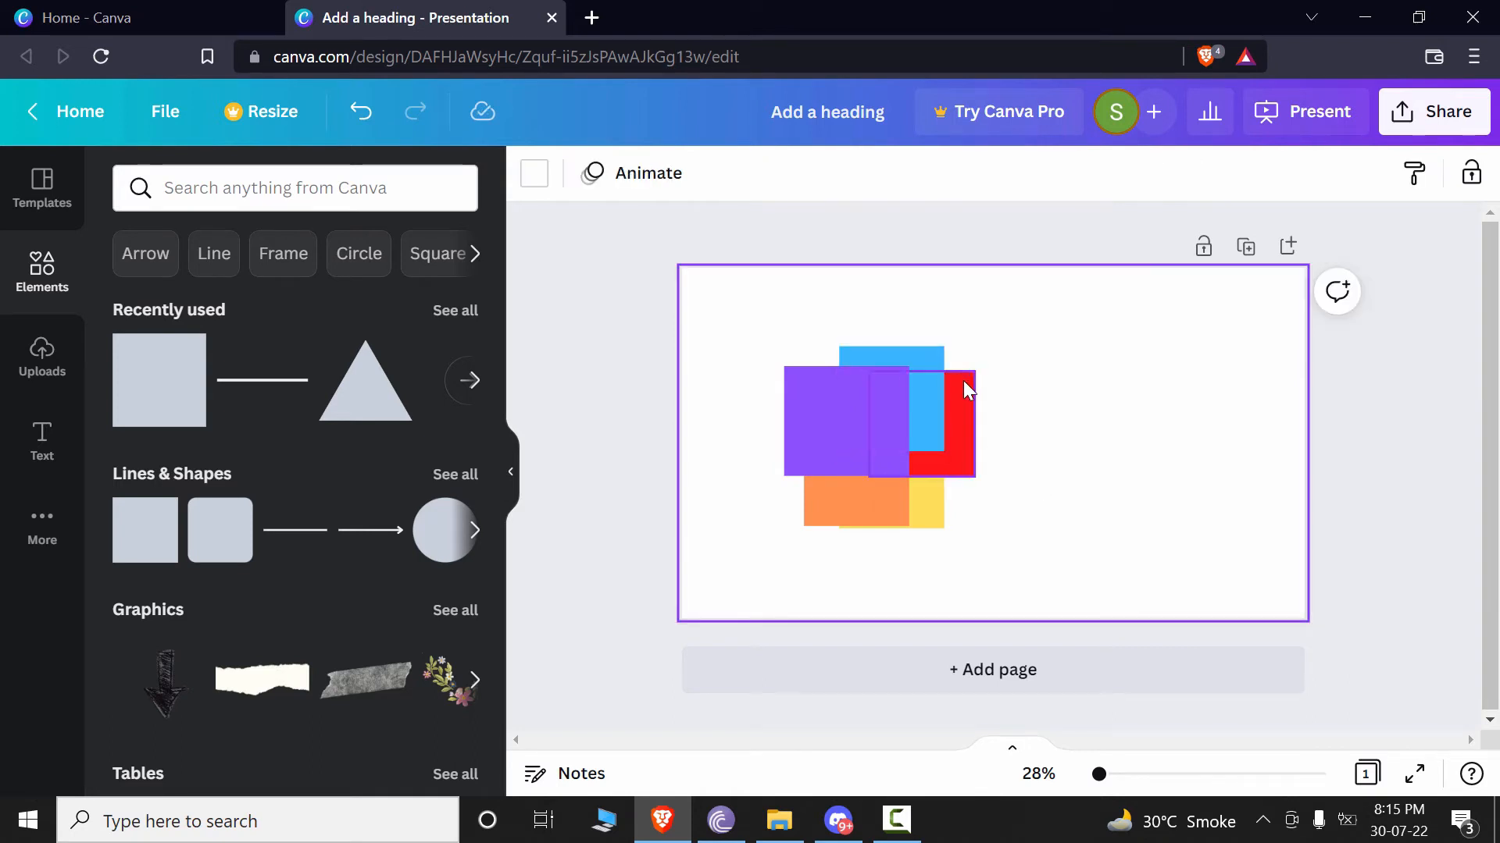
pyautogui.click(844, 400)
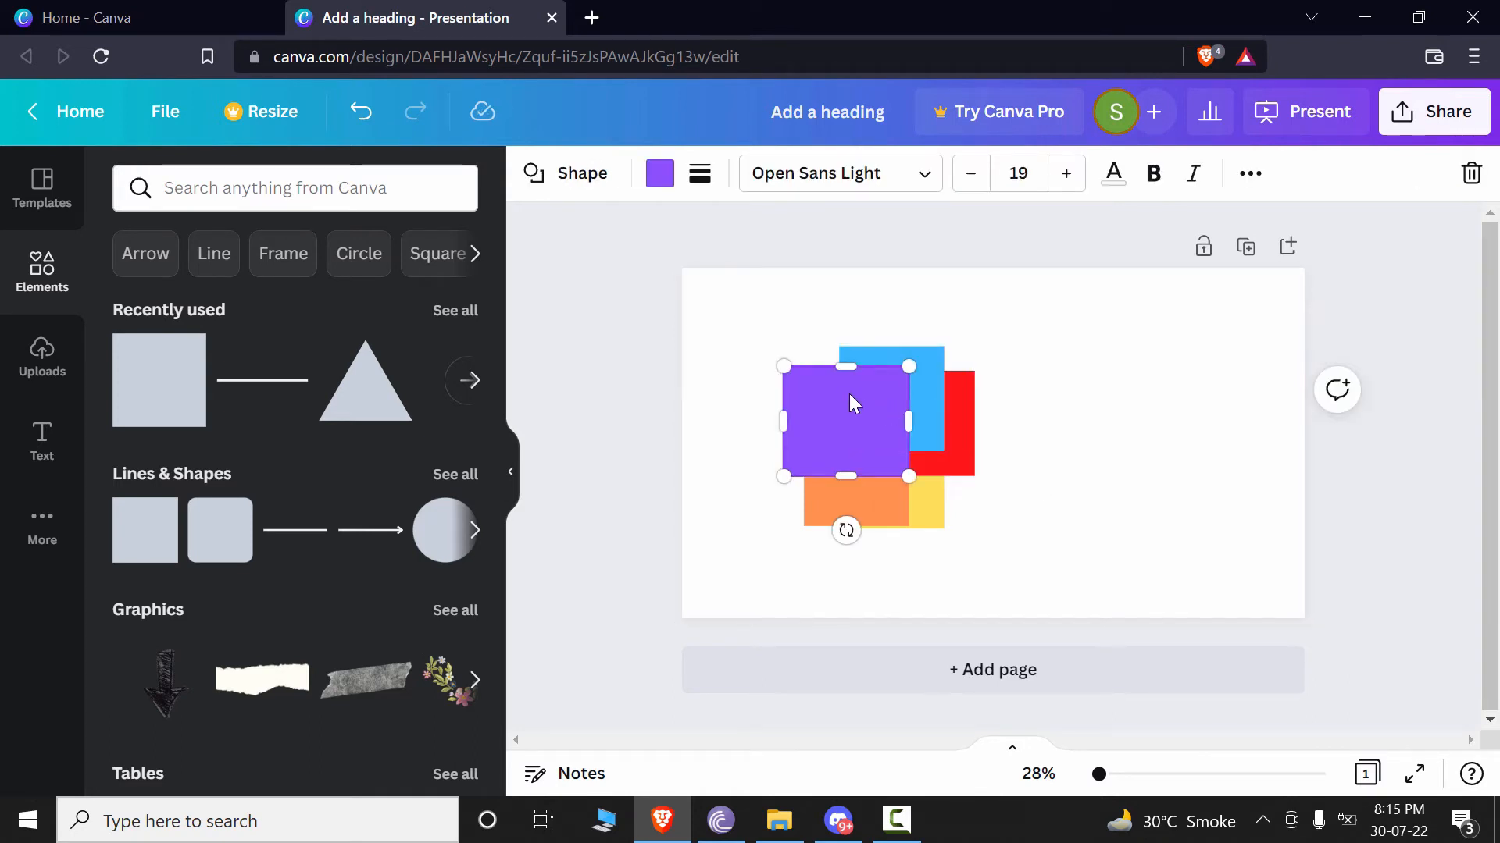
pyautogui.rightClick(861, 400)
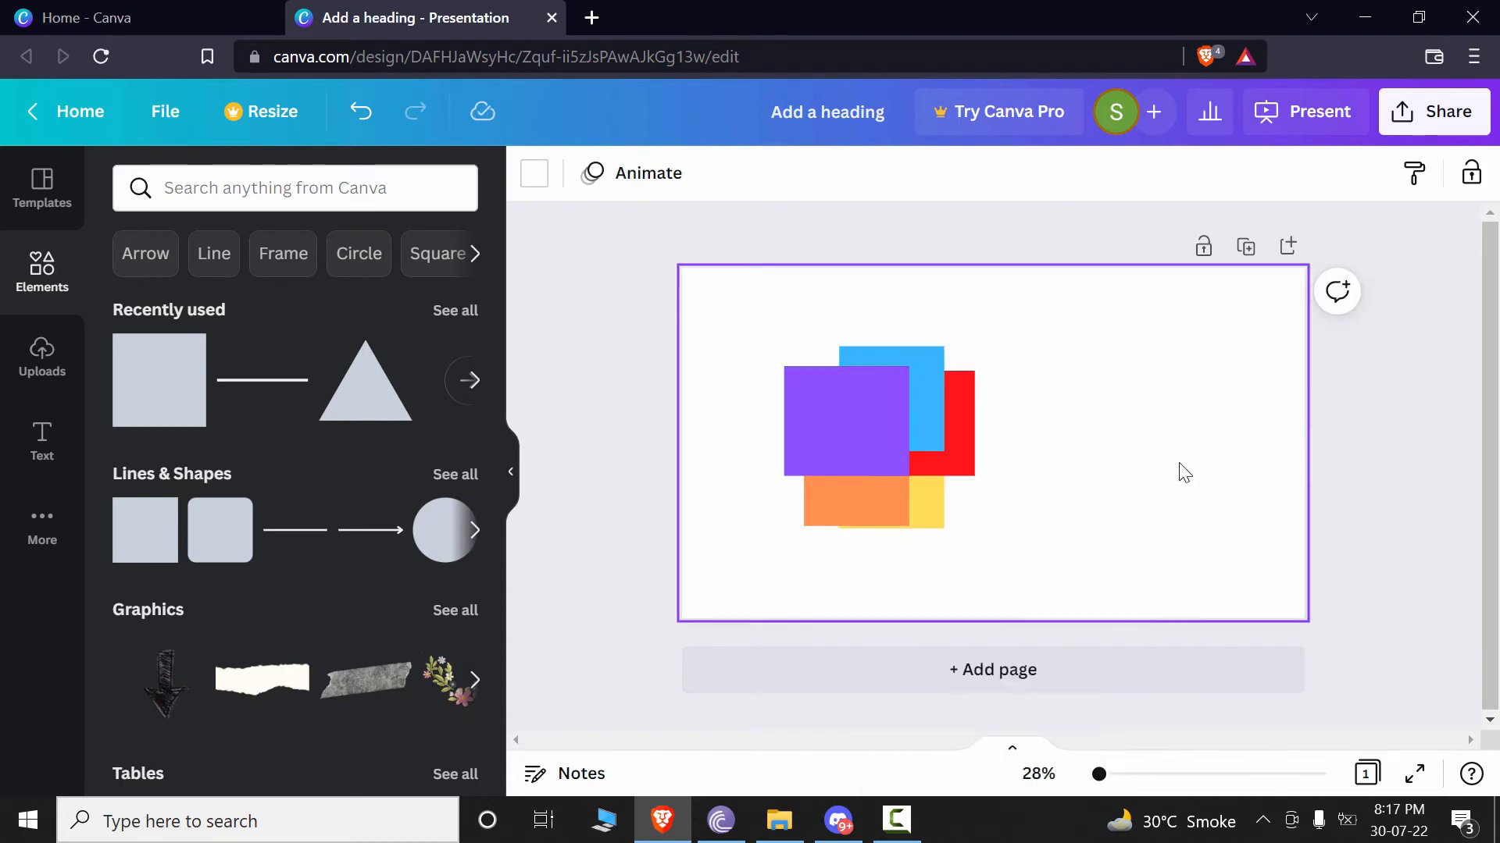
# - Delete all the overlapping coloured squares from the page and add a new square shape
pyautogui.moveTo(1140, 369); pyautogui.dragTo(760, 546)
pyautogui.press('Delete')
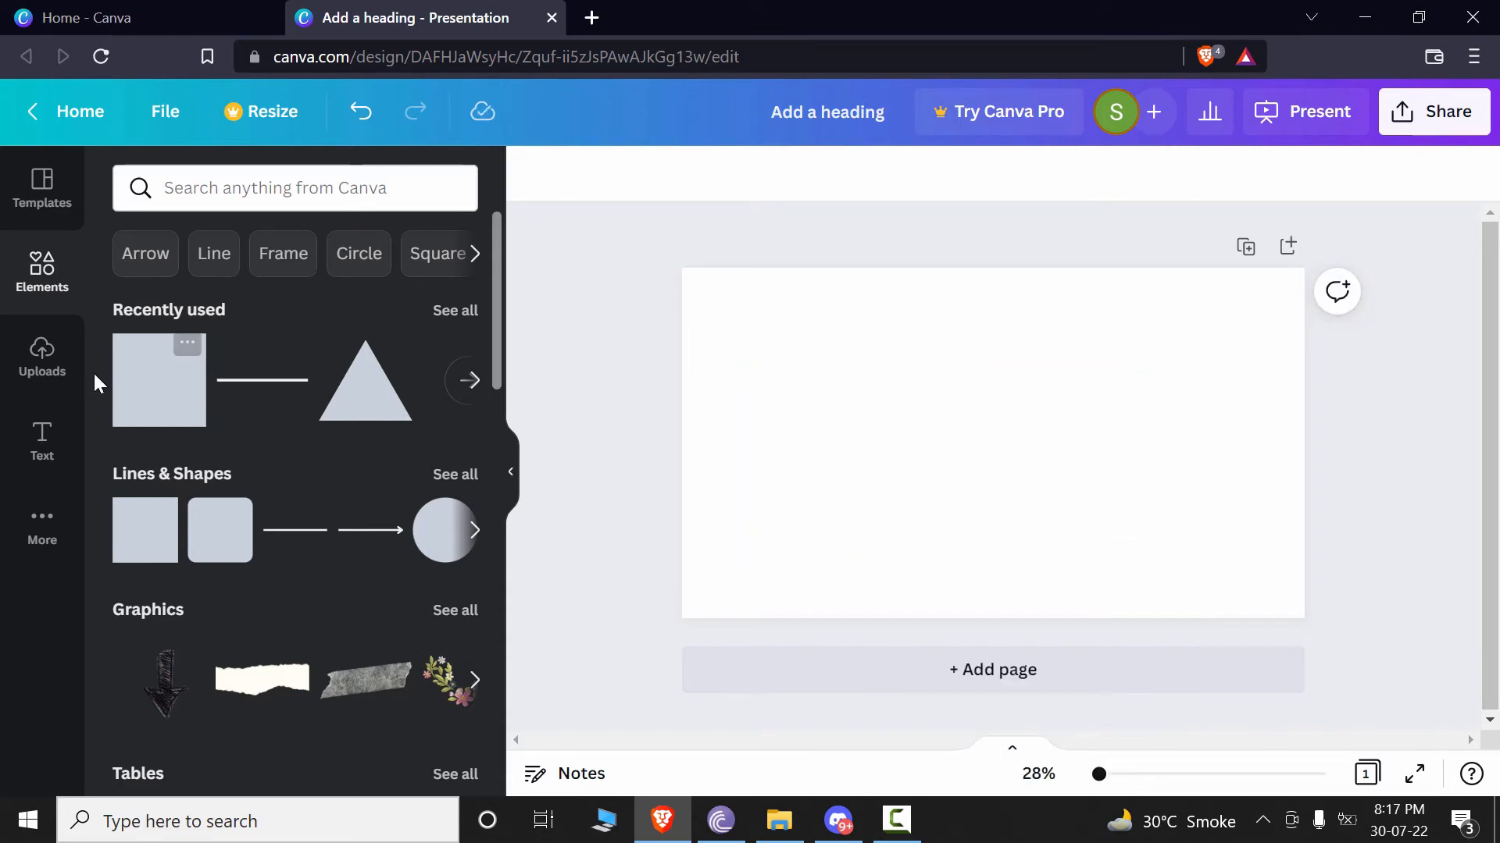
pyautogui.click(160, 409)
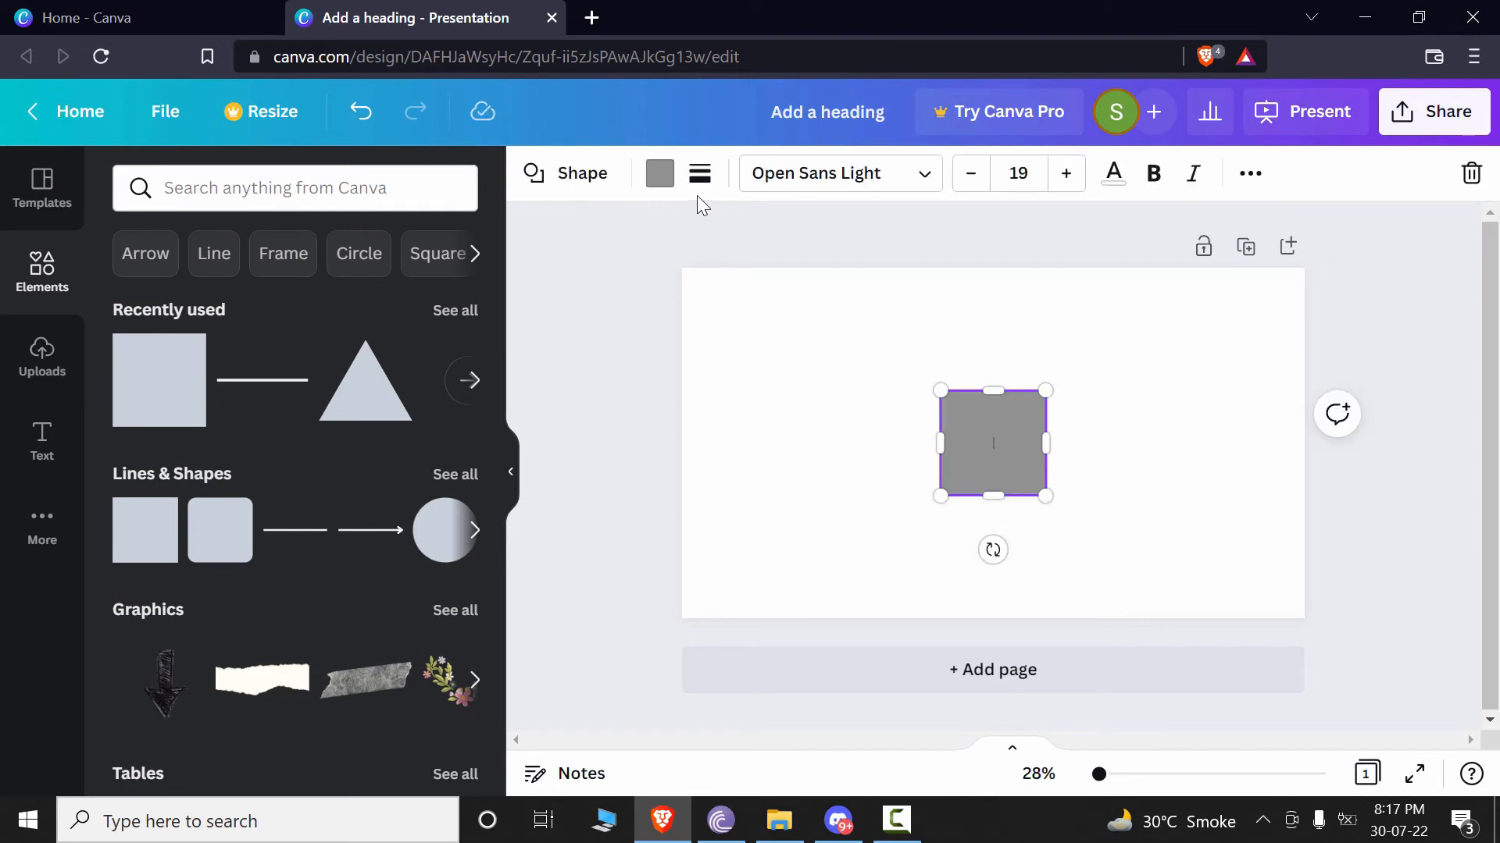
# - Fill the new square with light grey and widen it into a rectangle in the upper part of the page
pyautogui.click(659, 173)
pyautogui.click(389, 513)
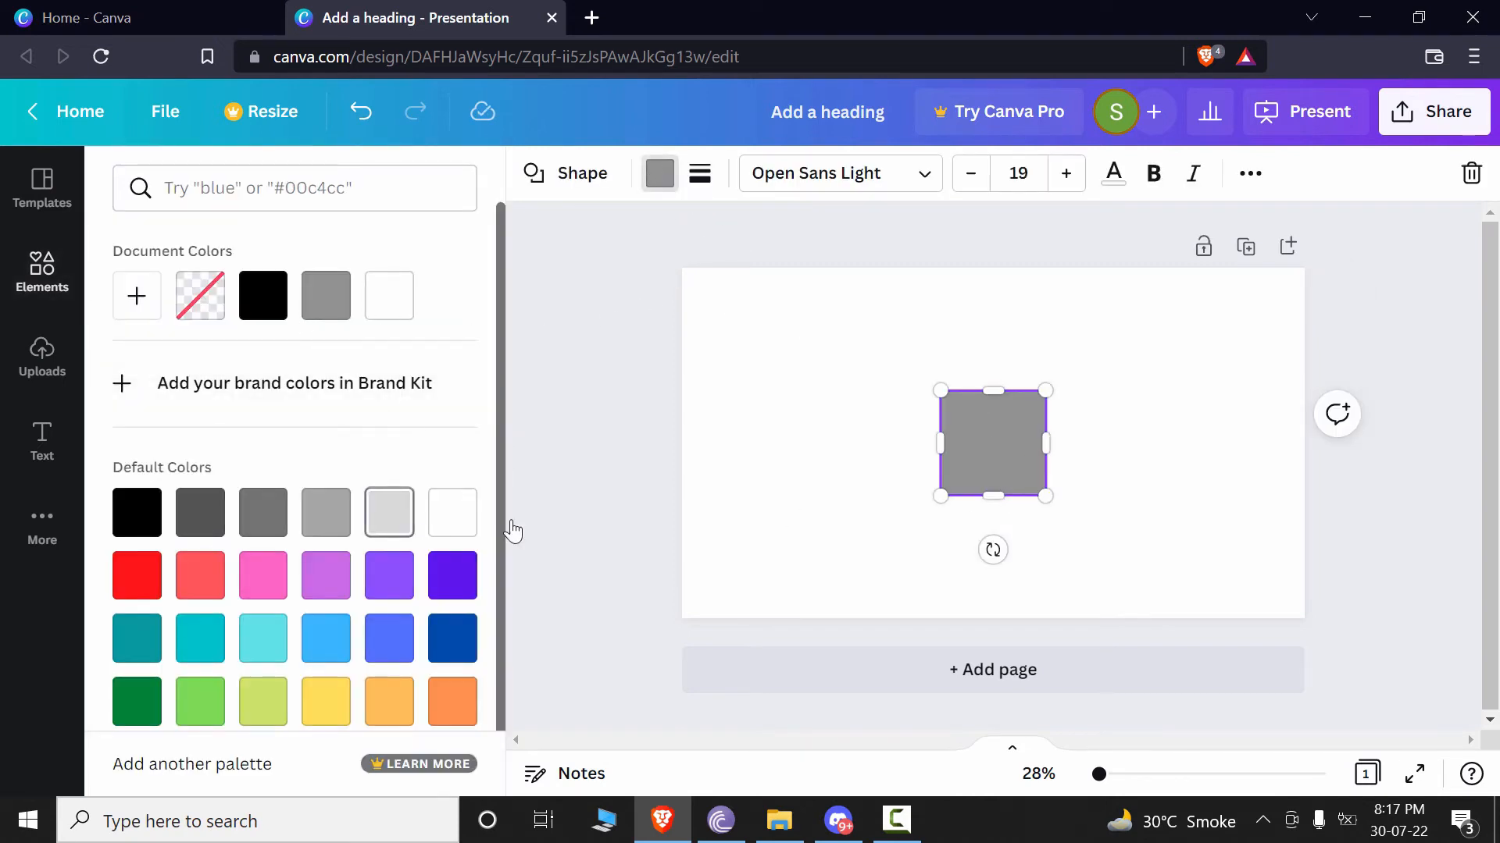
pyautogui.moveTo(1046, 443); pyautogui.dragTo(921, 391)
# - Add an "Add a heading" text and place it in the lower part of the page, below the grey rectangle
pyautogui.click(30, 304)
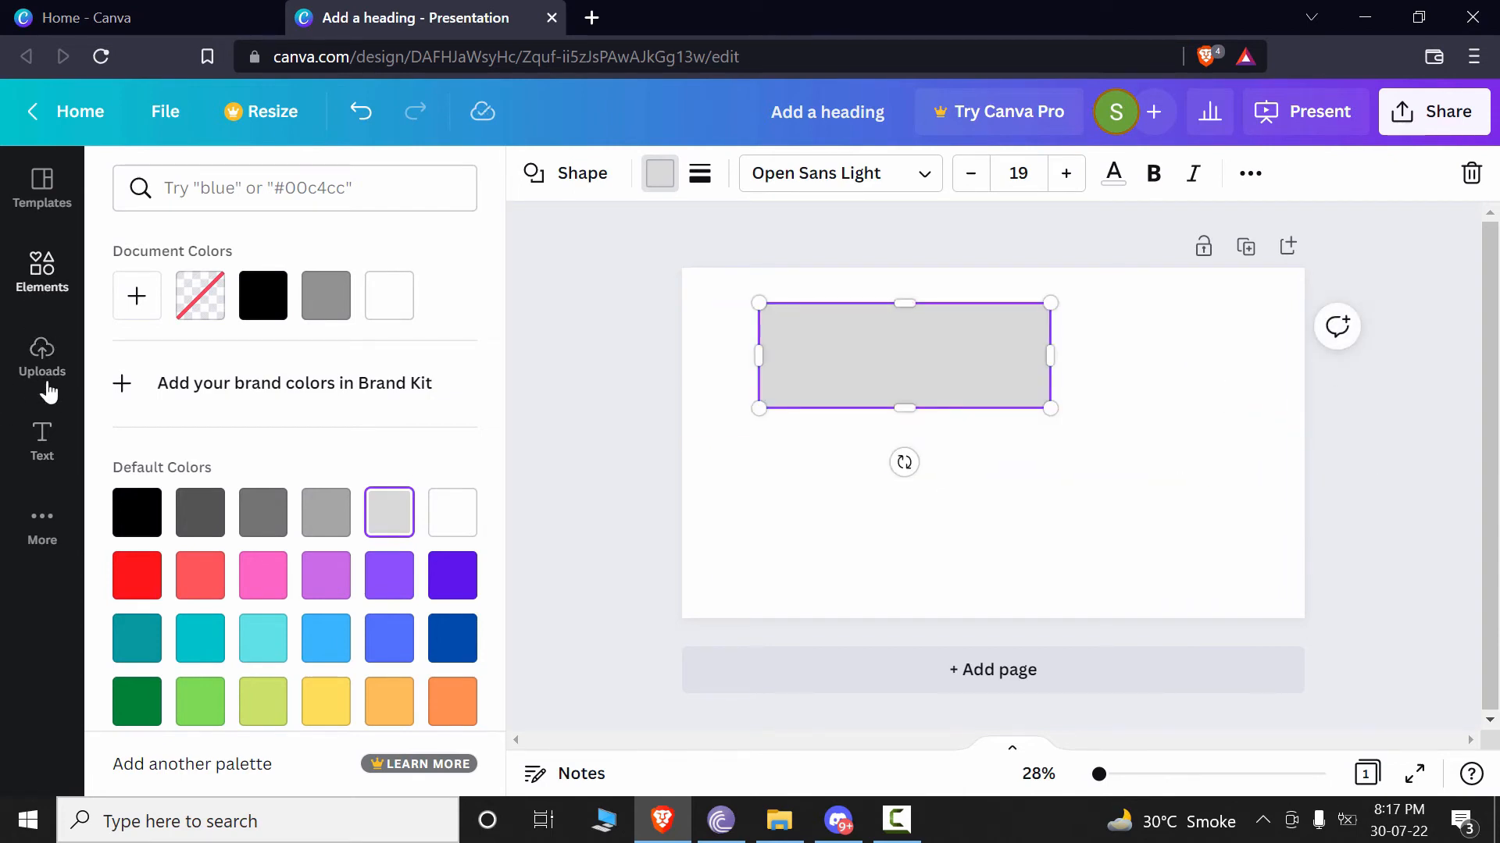
pyautogui.click(43, 439)
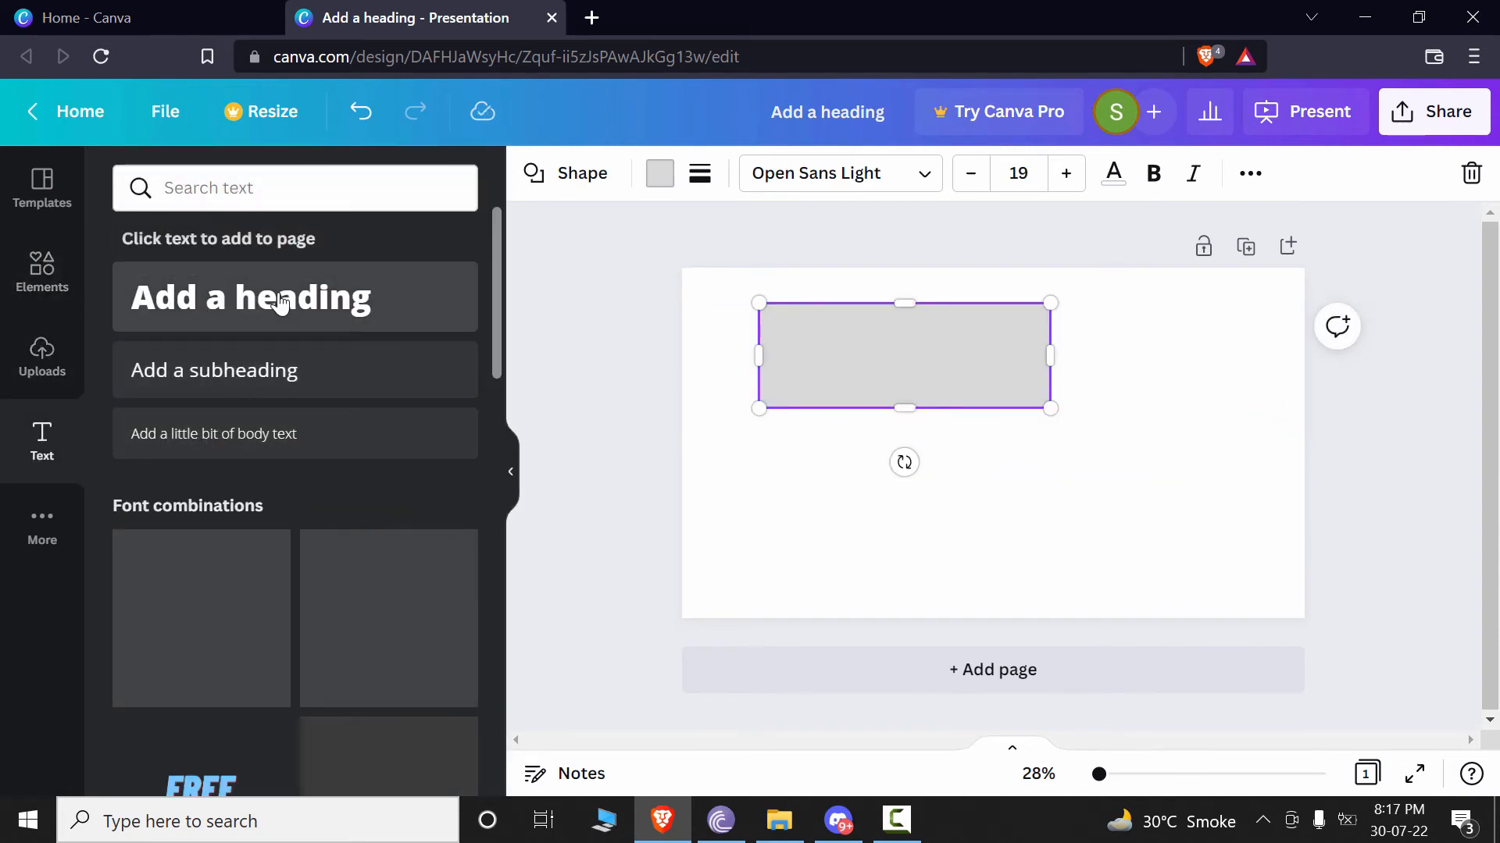
pyautogui.click(402, 317)
pyautogui.moveTo(978, 446); pyautogui.dragTo(1067, 554)
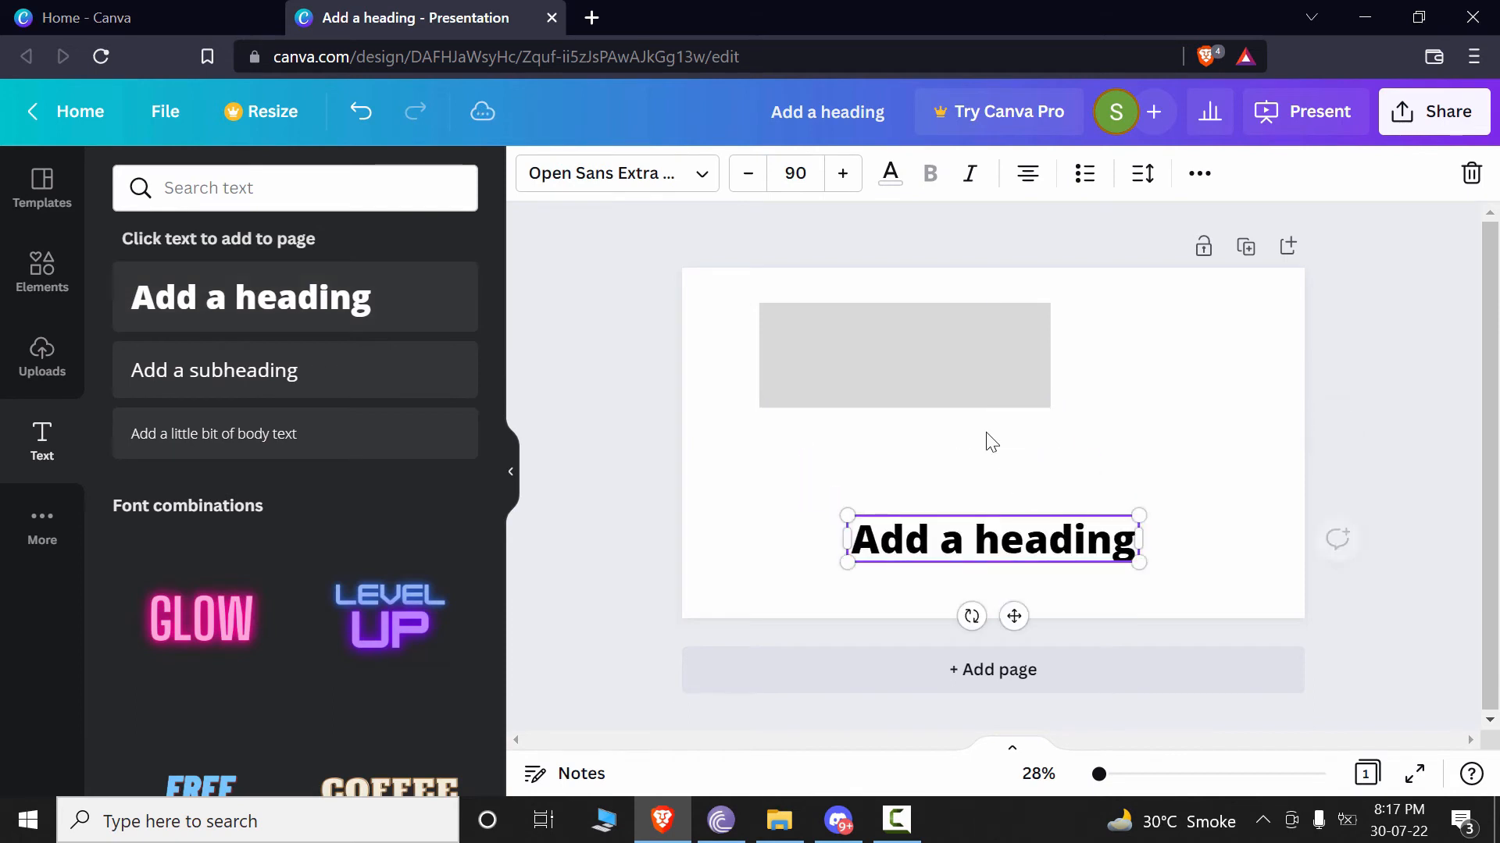
# - Move the grey rectangle to just above the heading and widen it on both sides beyond the heading's width
pyautogui.moveTo(1004, 403); pyautogui.dragTo(1113, 473)
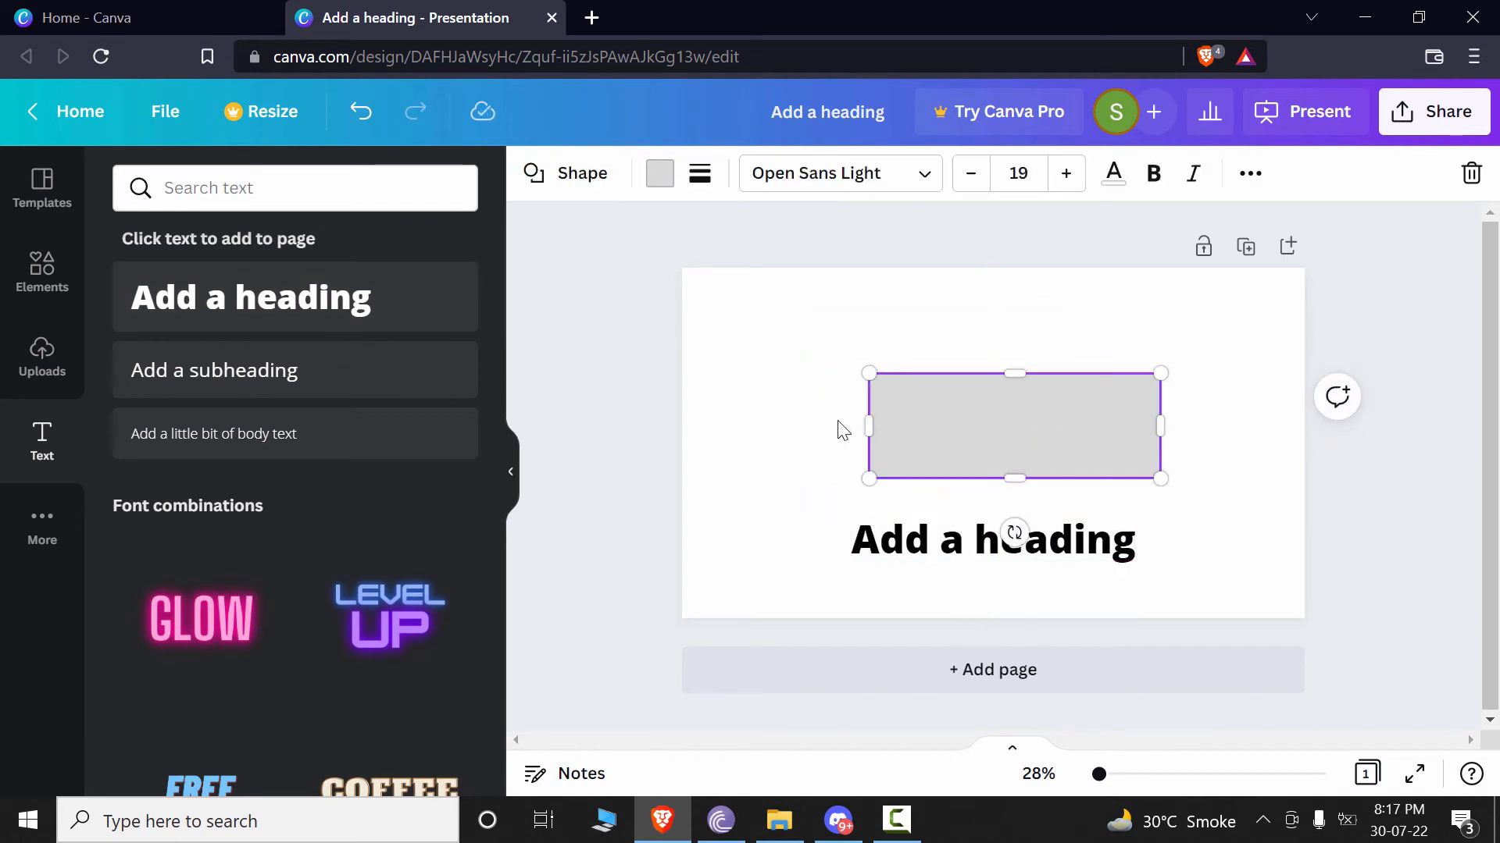
pyautogui.moveTo(868, 427); pyautogui.dragTo(783, 427)
pyautogui.moveTo(1162, 426); pyautogui.dragTo(1209, 426)
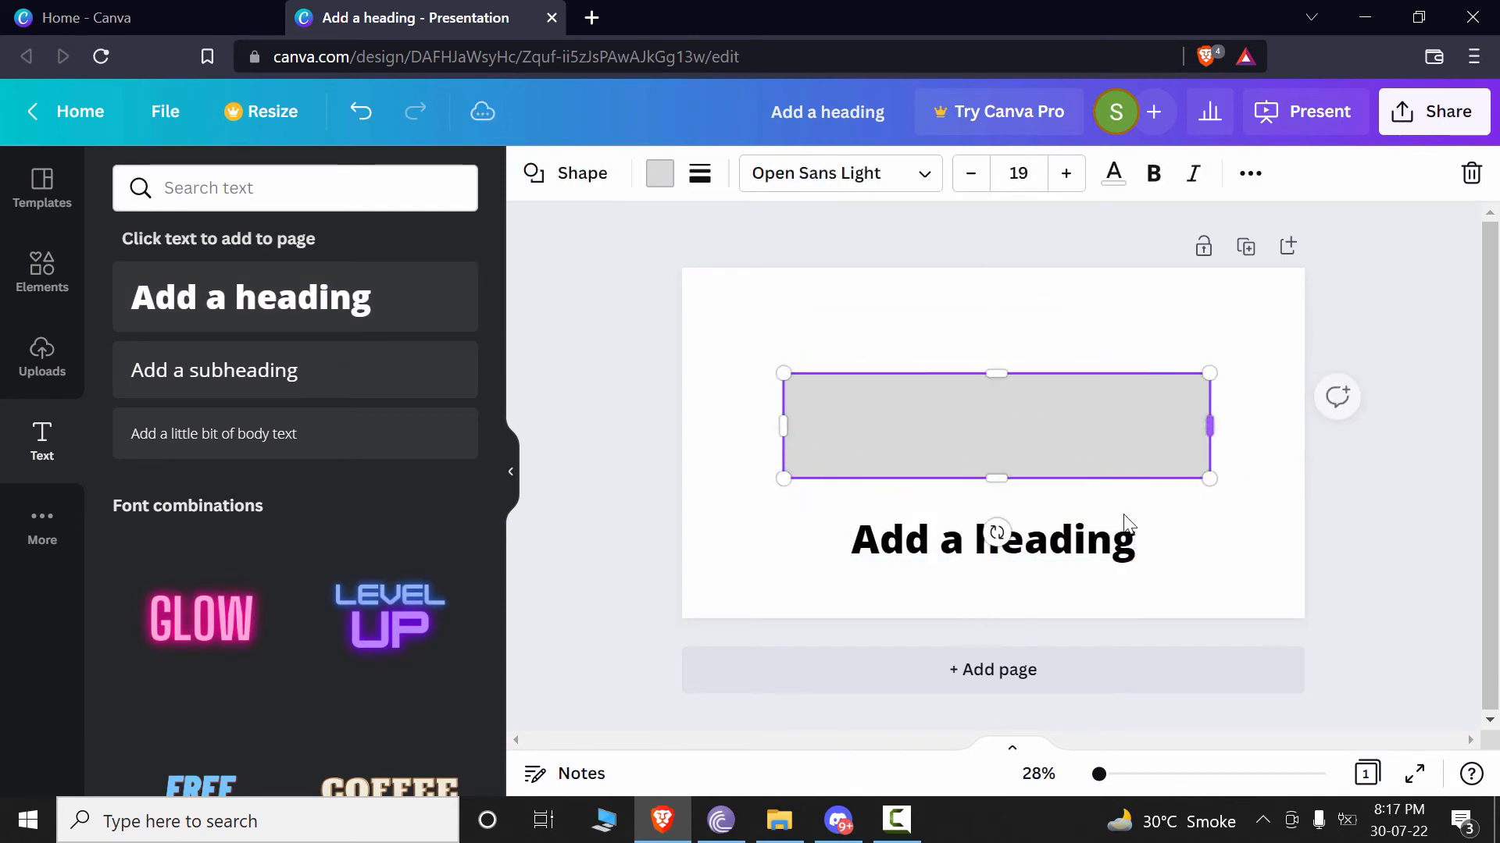
# - Place the heading over the centre of the grey rectangle and widen its text box
pyautogui.moveTo(1093, 539); pyautogui.dragTo(1175, 428)
pyautogui.moveTo(860, 427); pyautogui.dragTo(802, 427)
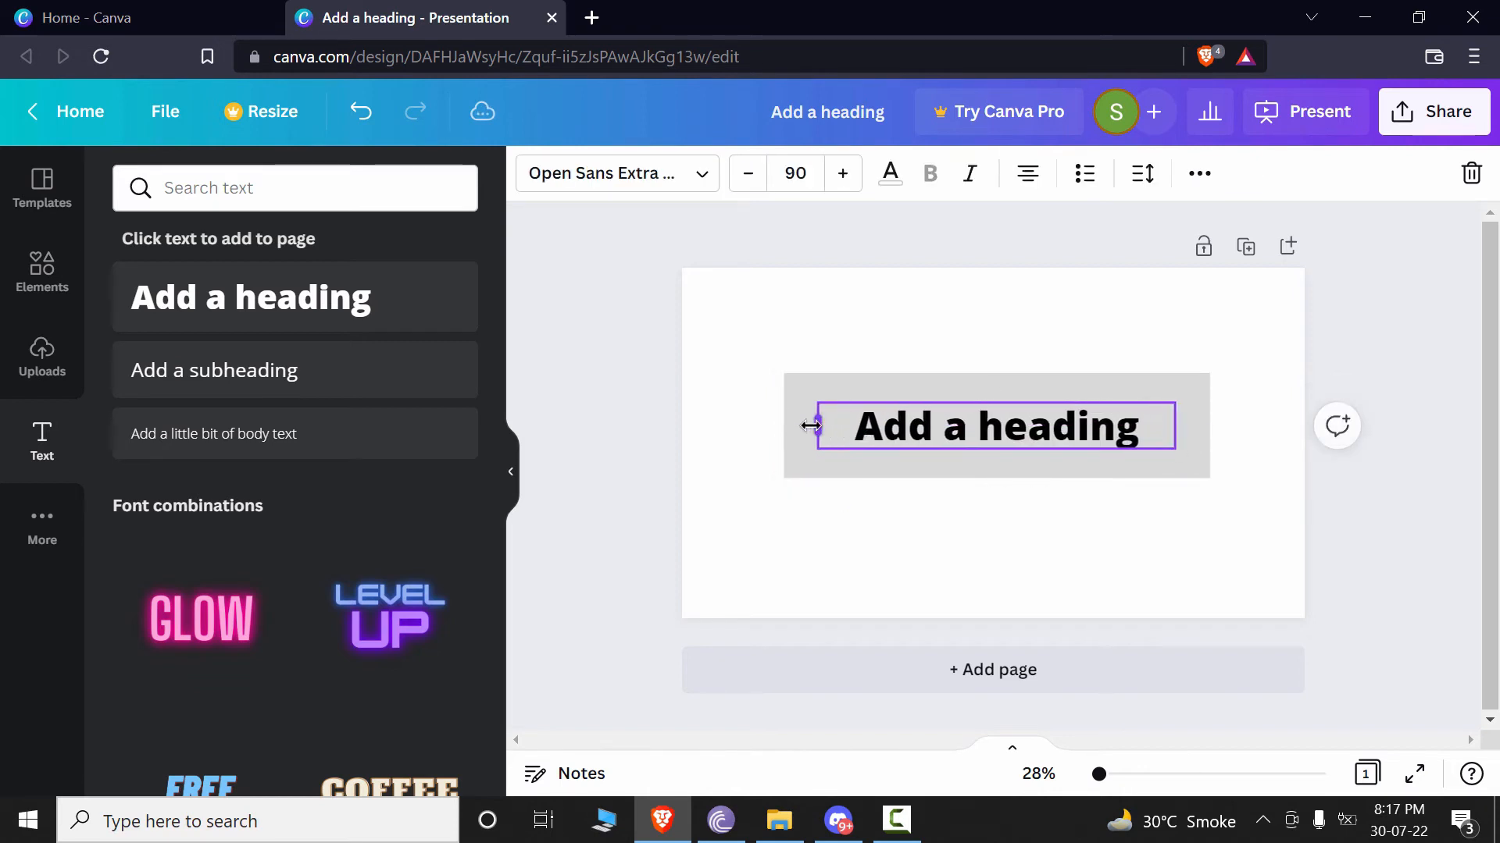
# - Send the heading one layer backward so it lies behind the grey rectangle
pyautogui.click(1008, 371)
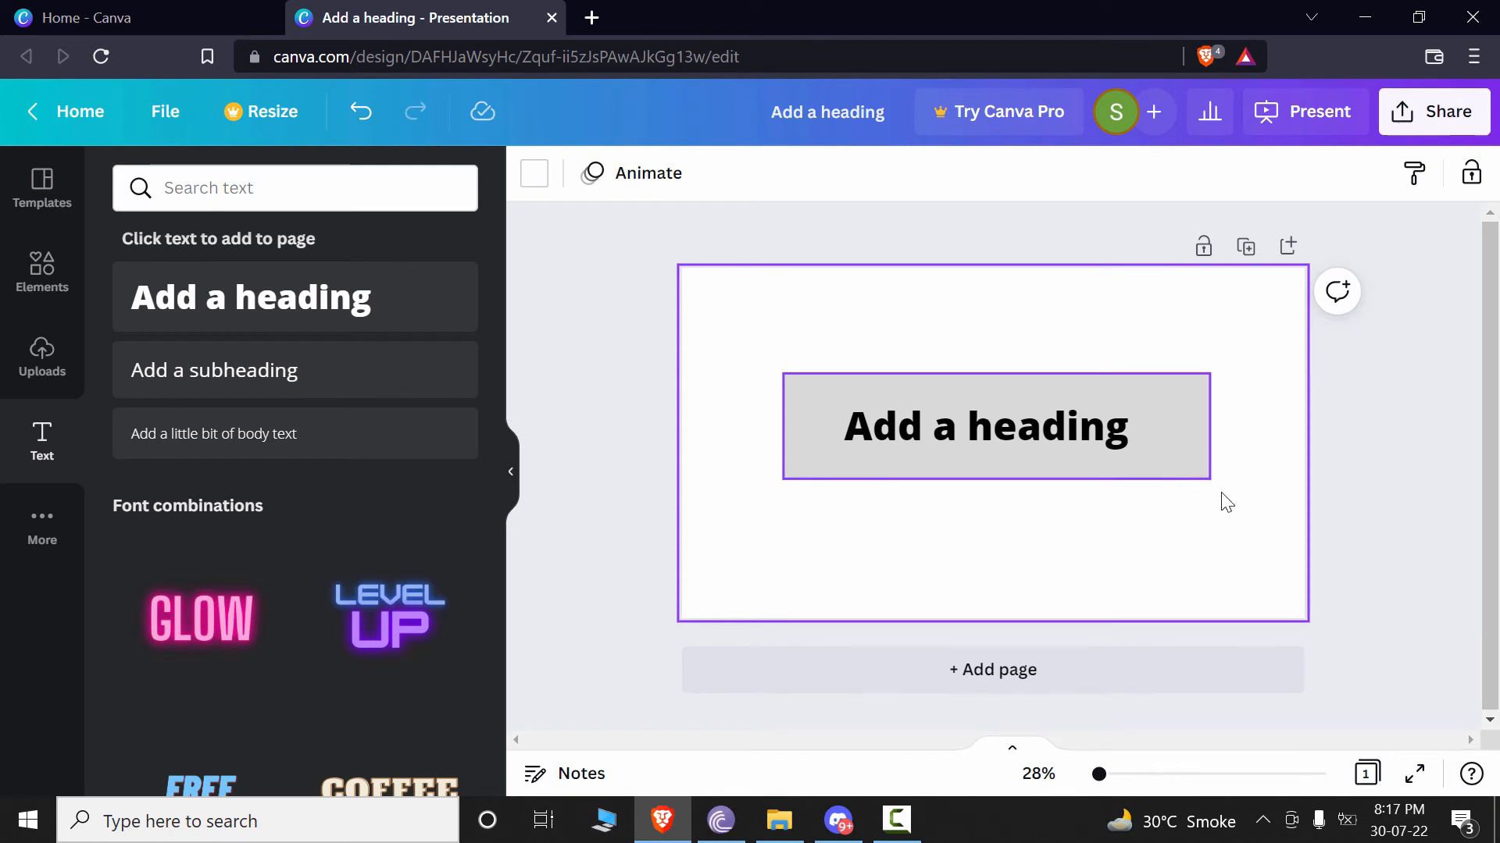
pyautogui.click(1073, 433)
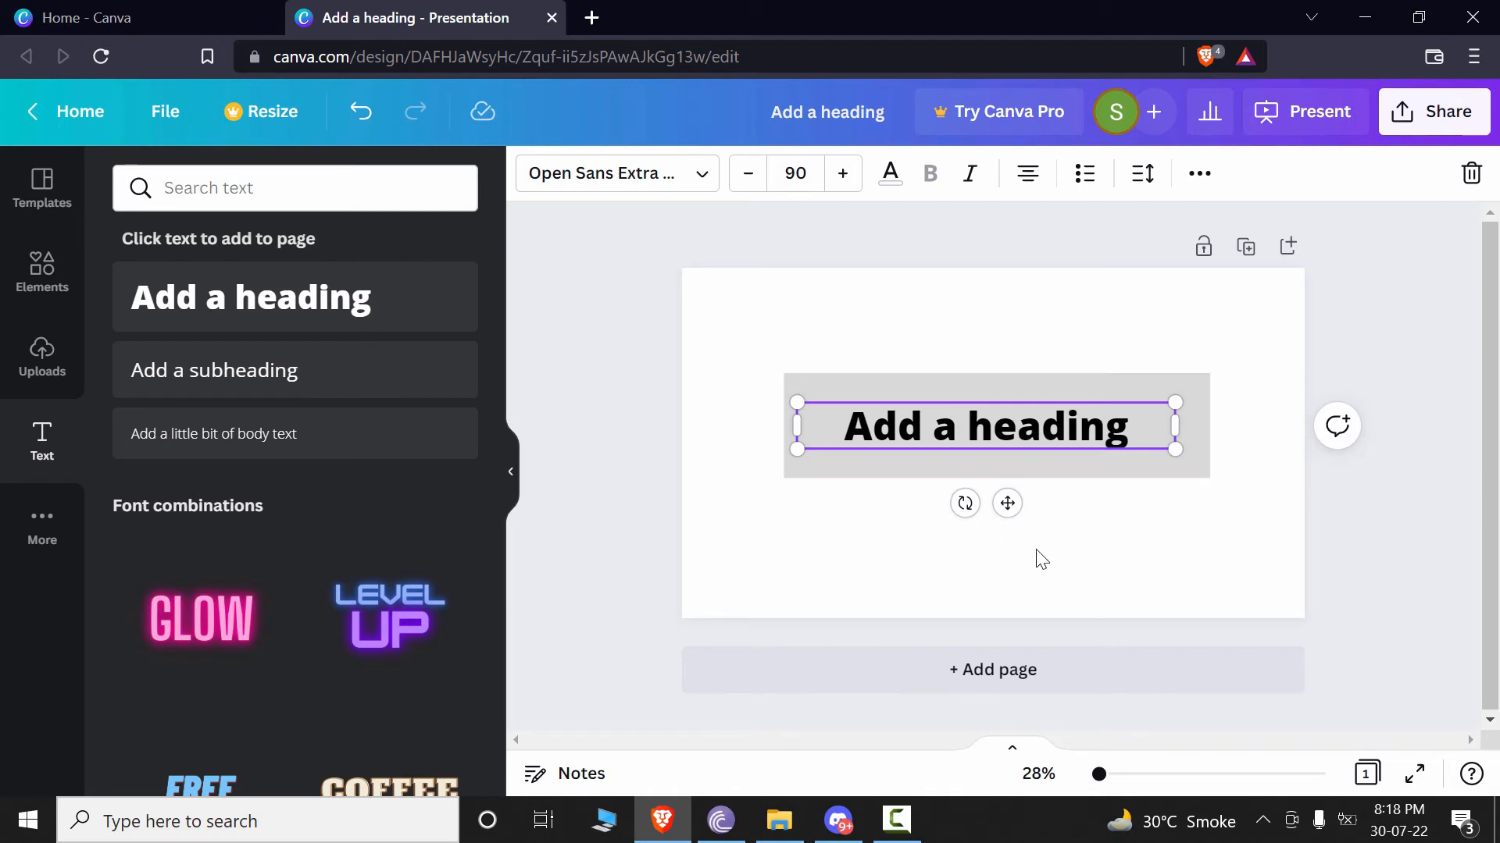
pyautogui.click(1091, 547)
pyautogui.click(1188, 400)
pyautogui.click(1098, 434)
pyautogui.rightClick(1098, 434)
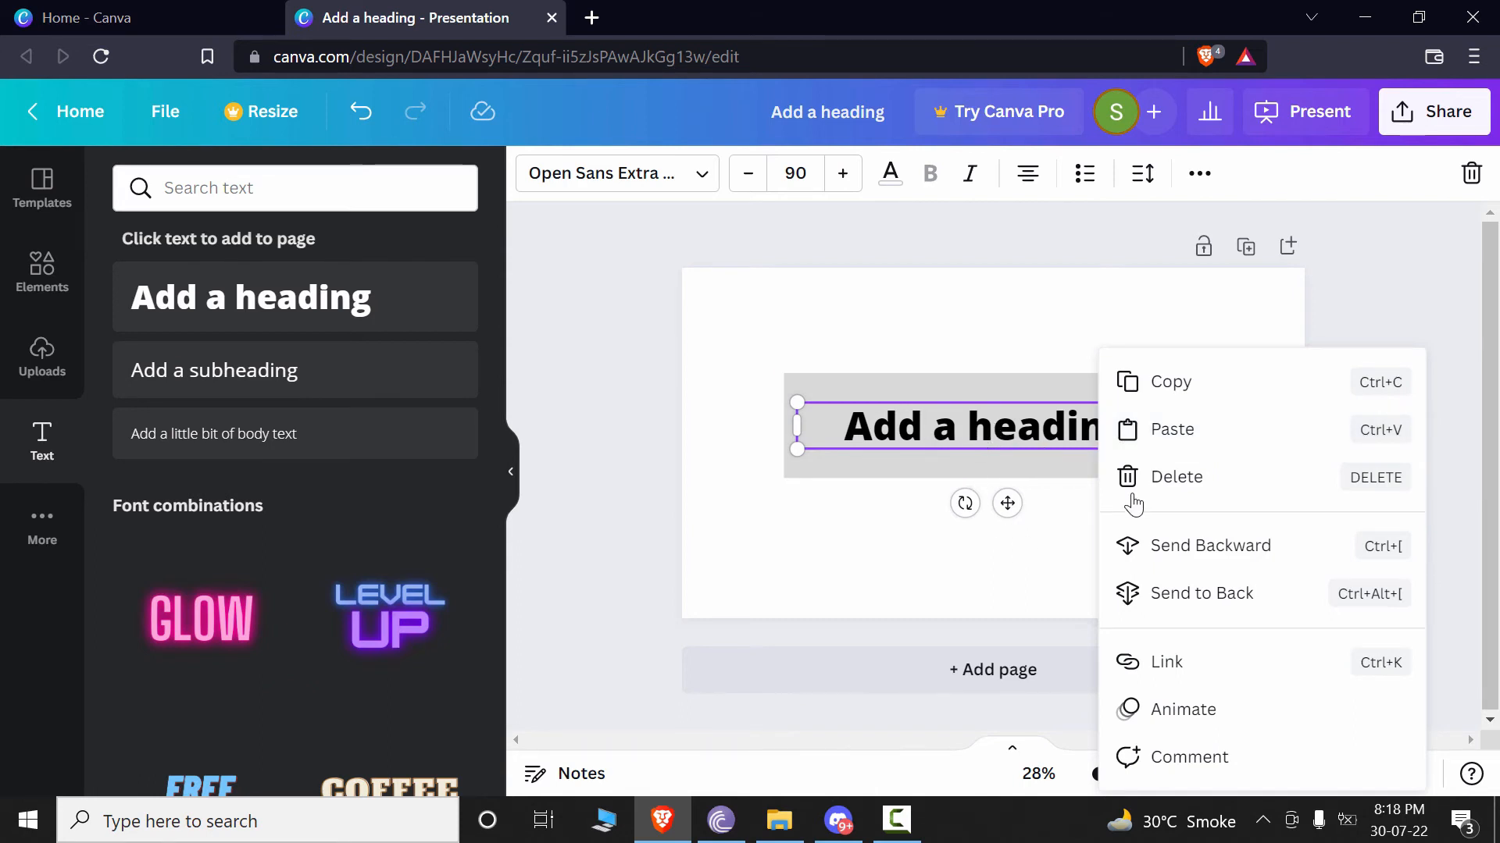
pyautogui.click(1171, 567)
# - Lower the grey rectangle's transparency setting to 43
pyautogui.click(1117, 442)
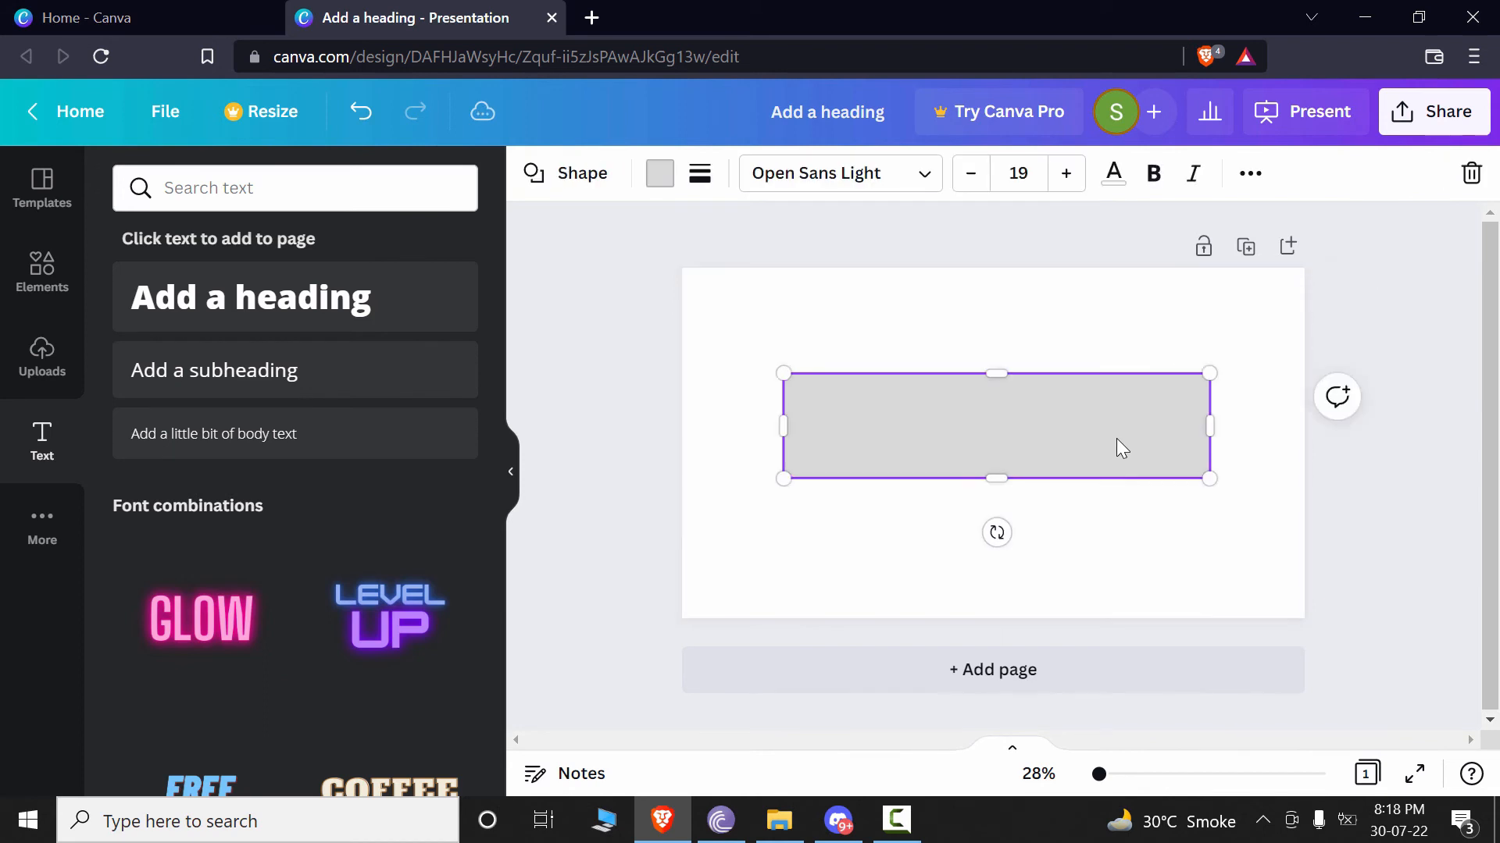
pyautogui.click(1252, 184)
pyautogui.click(1102, 234)
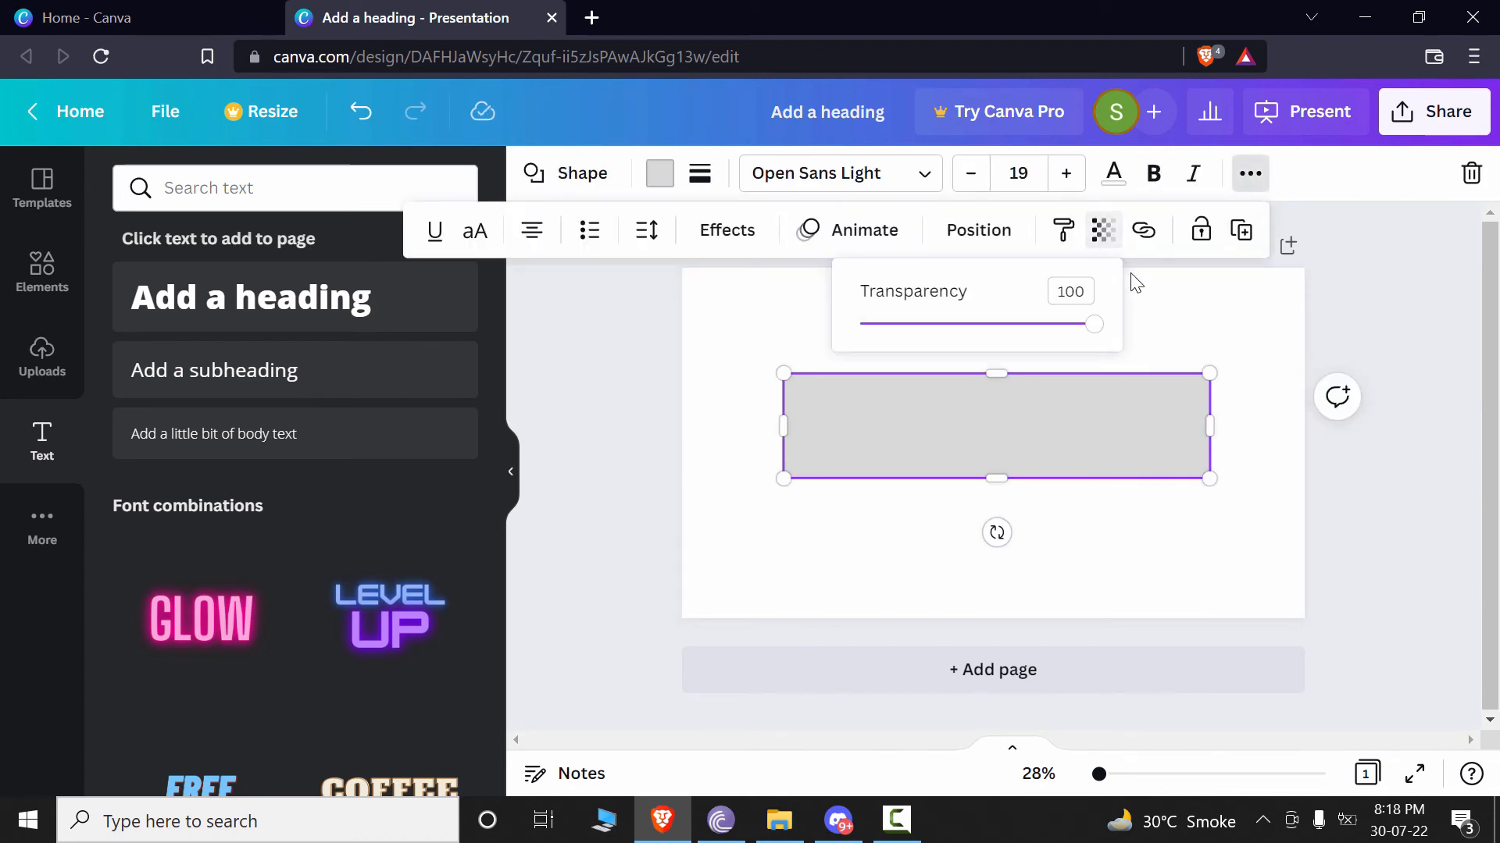
pyautogui.moveTo(1094, 323); pyautogui.dragTo(1002, 334)
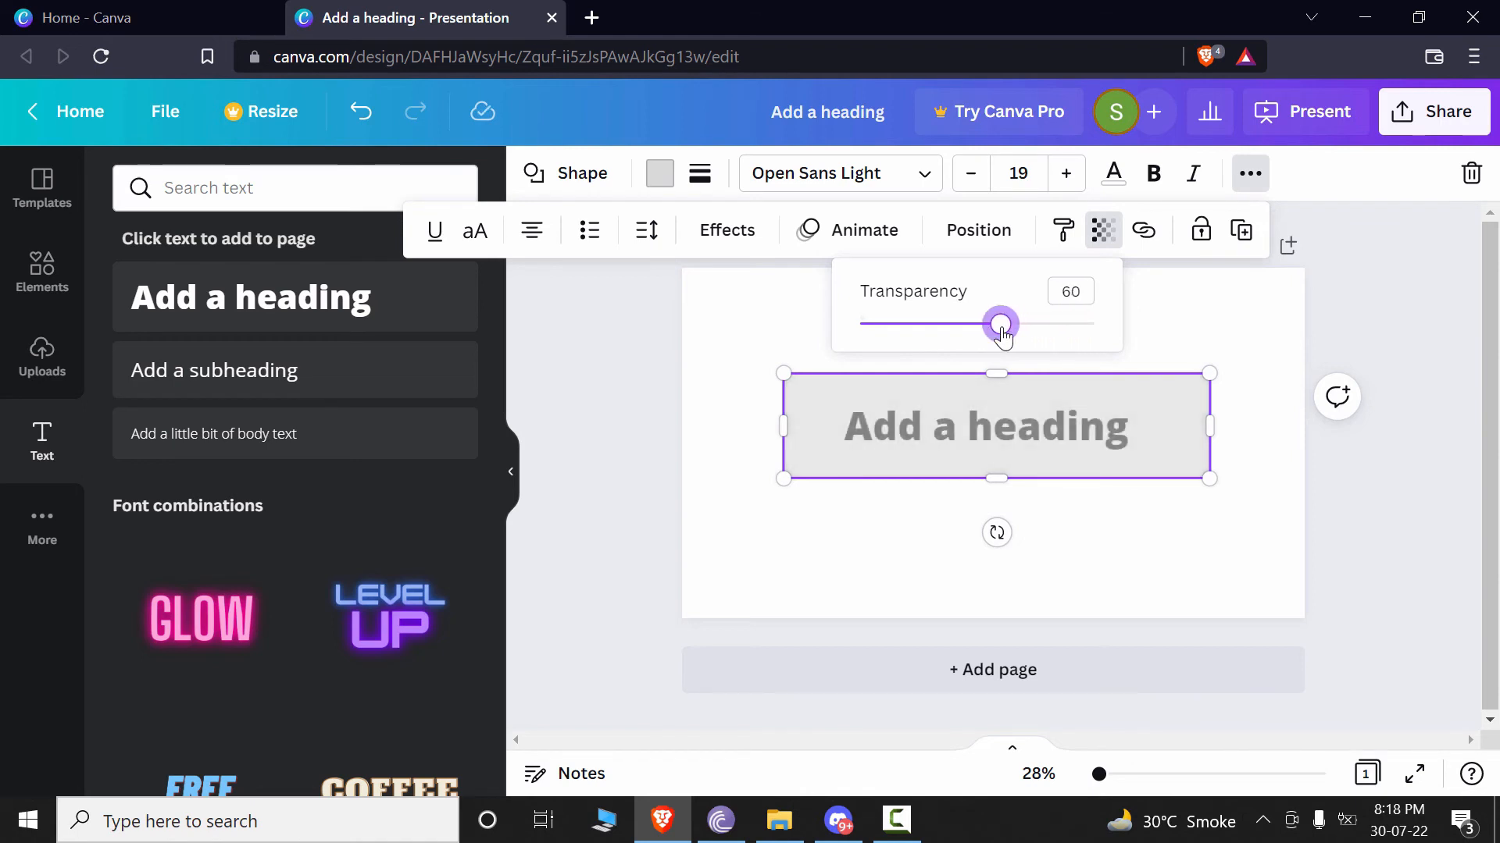
pyautogui.click(1161, 531)
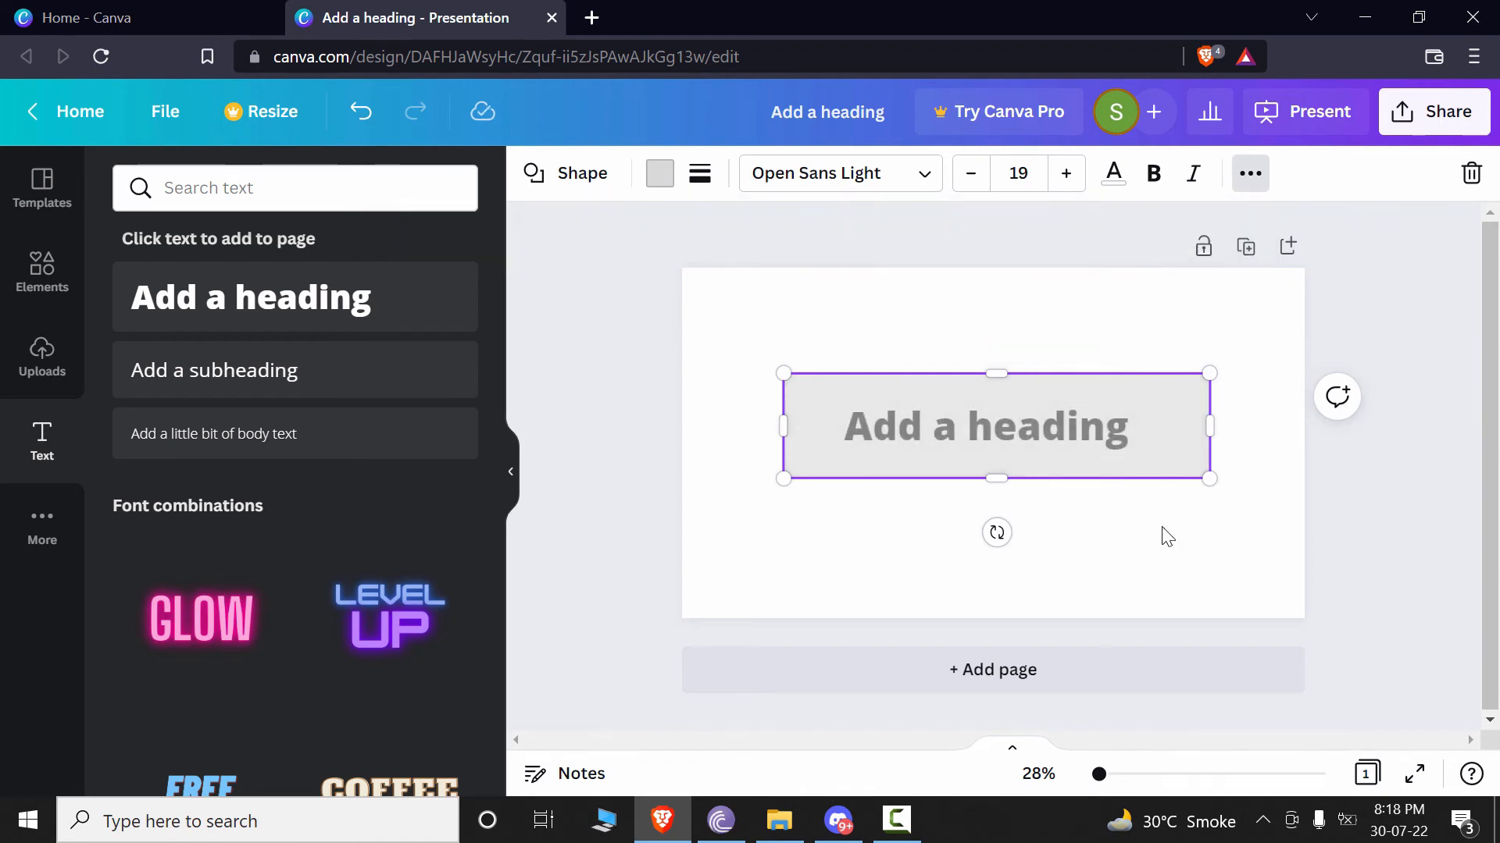
pyautogui.click(1156, 434)
pyautogui.click(1250, 173)
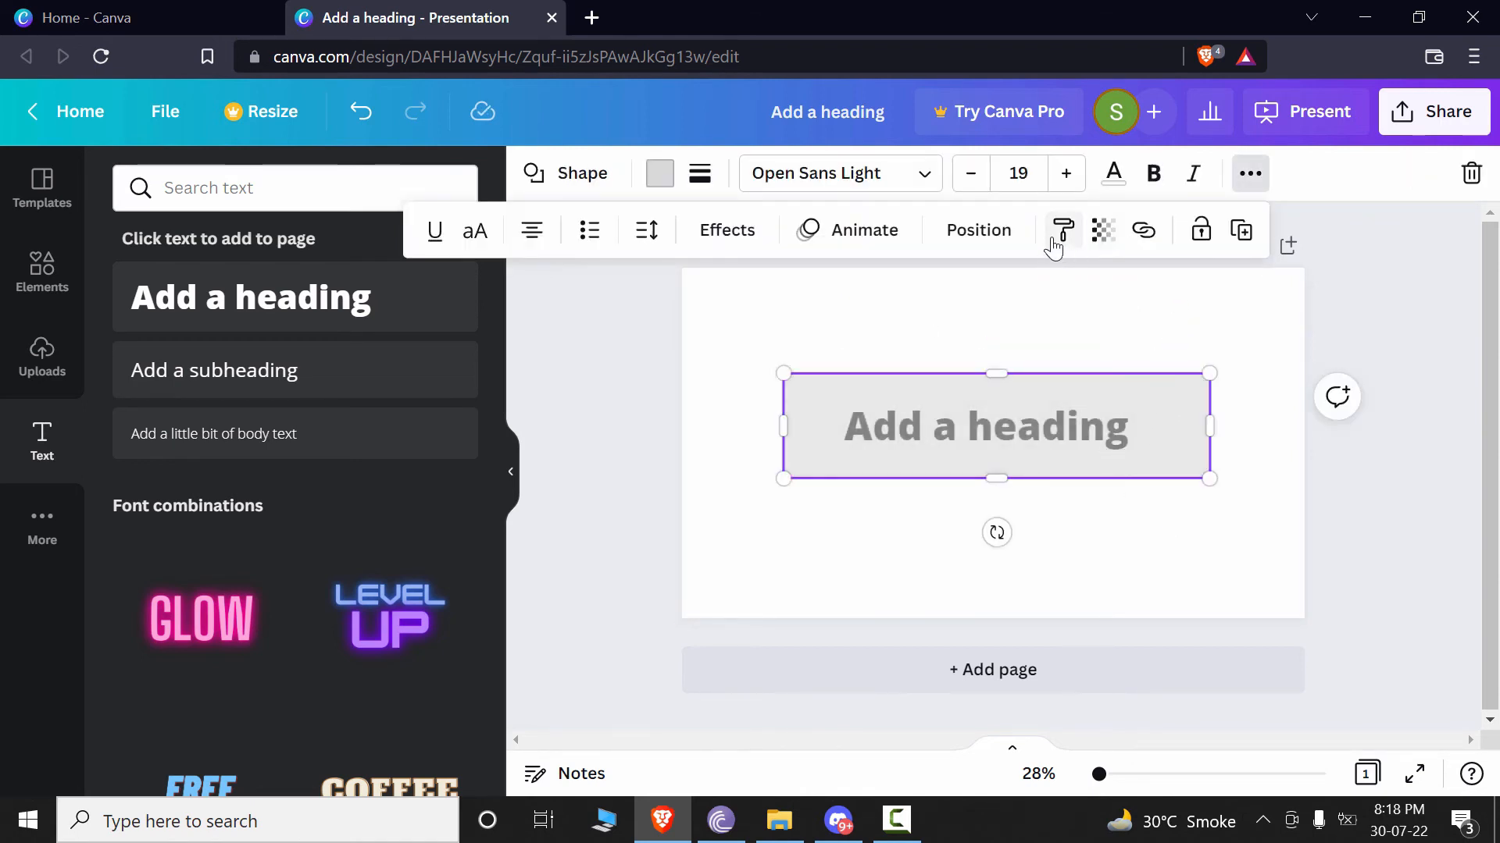
pyautogui.click(1103, 229)
pyautogui.moveTo(1002, 325); pyautogui.dragTo(961, 324)
pyautogui.click(1230, 556)
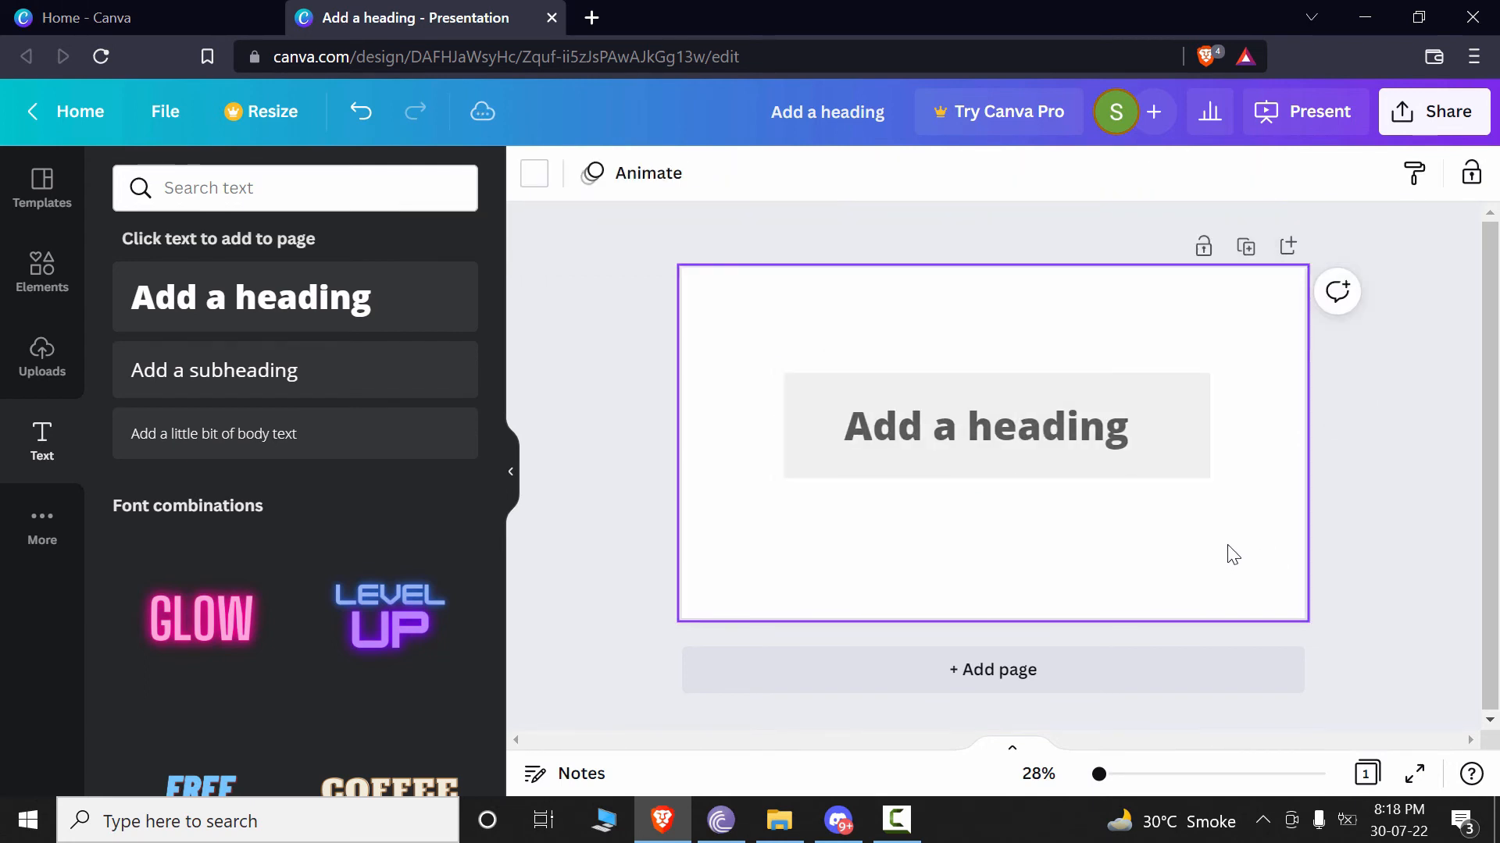
# - Fill the semi-transparent rectangle with turquoise from the default colours
pyautogui.click(1116, 431)
pyautogui.click(660, 173)
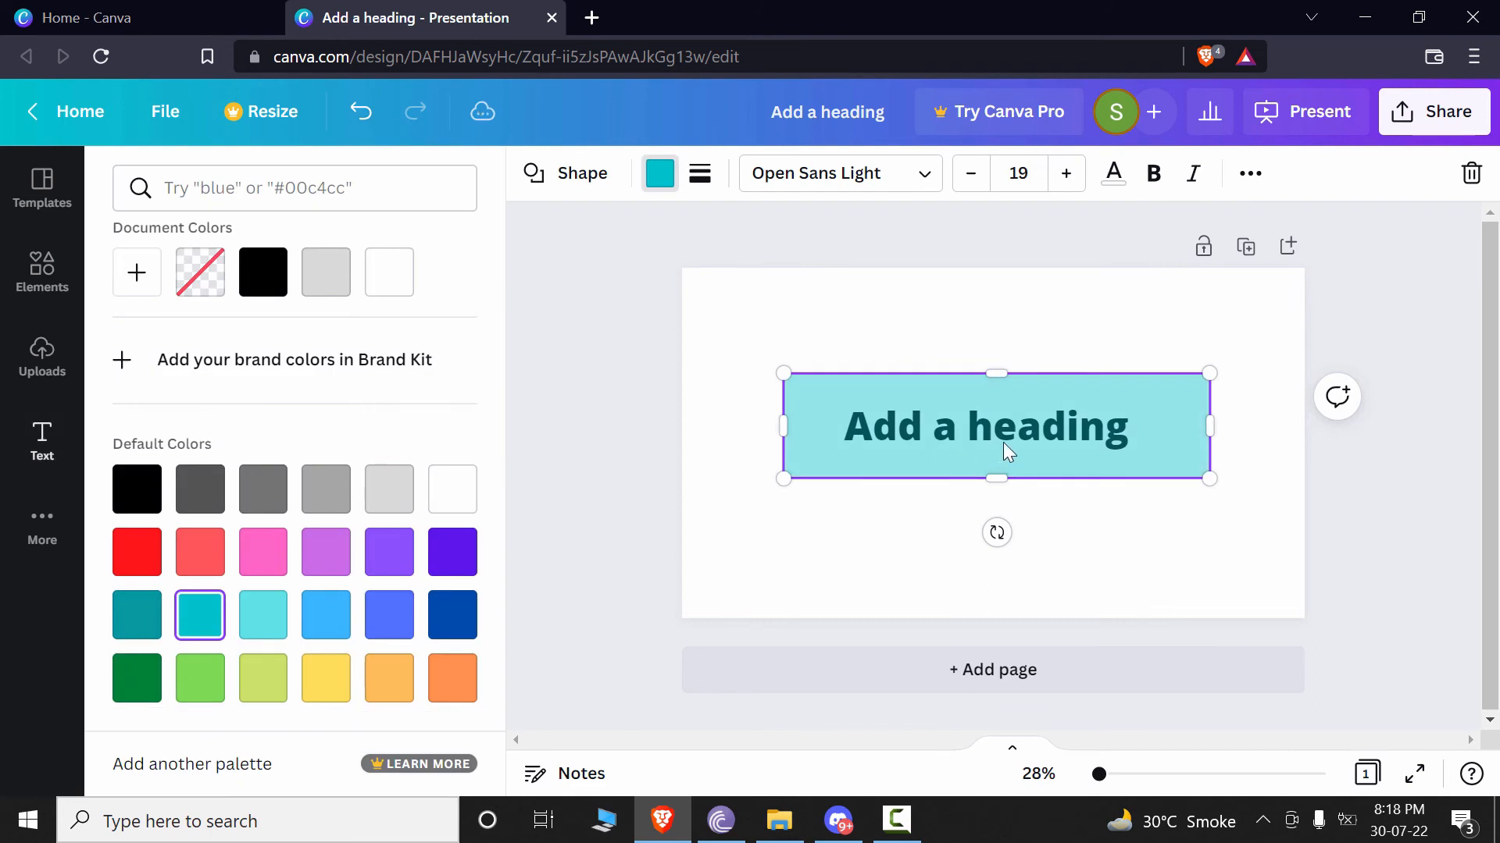
pyautogui.click(1252, 576)
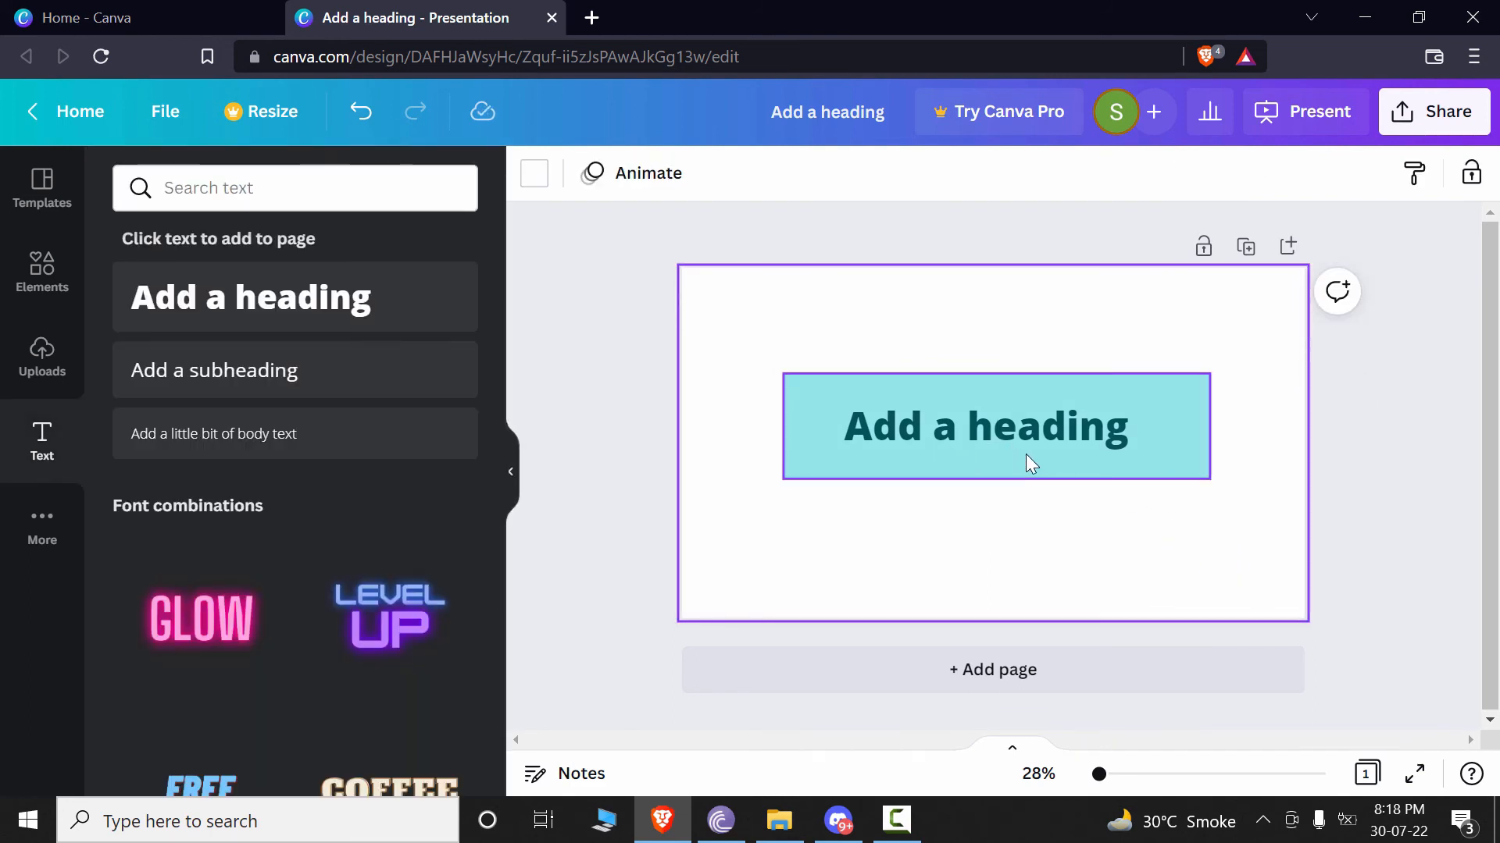
# - Narrow the turquoise rectangle from its right edge to just beyond the end of the heading's text box
pyautogui.click(989, 439)
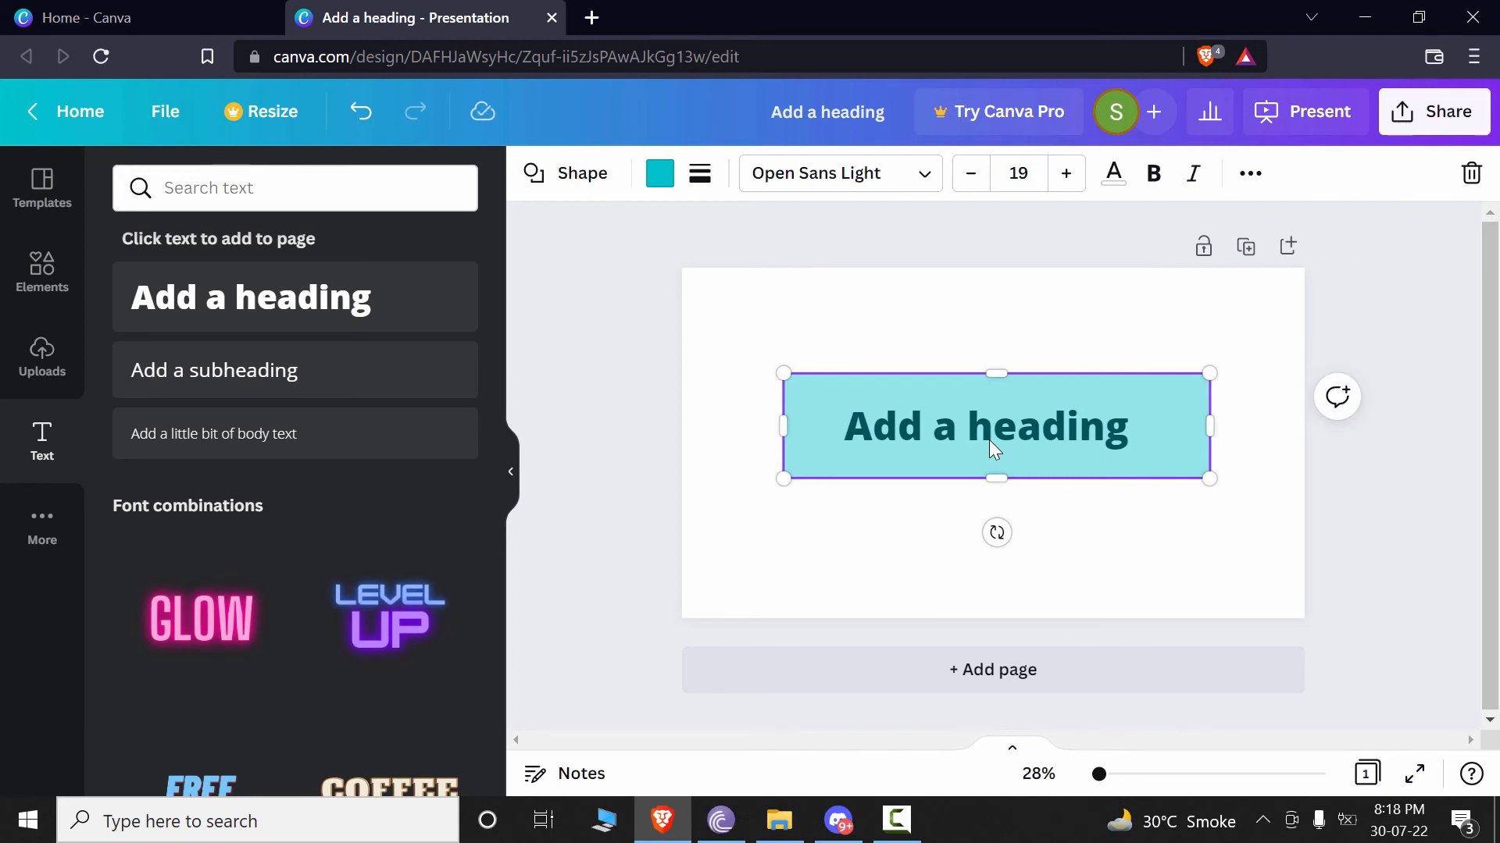
pyautogui.moveTo(1209, 425); pyautogui.dragTo(1183, 425)
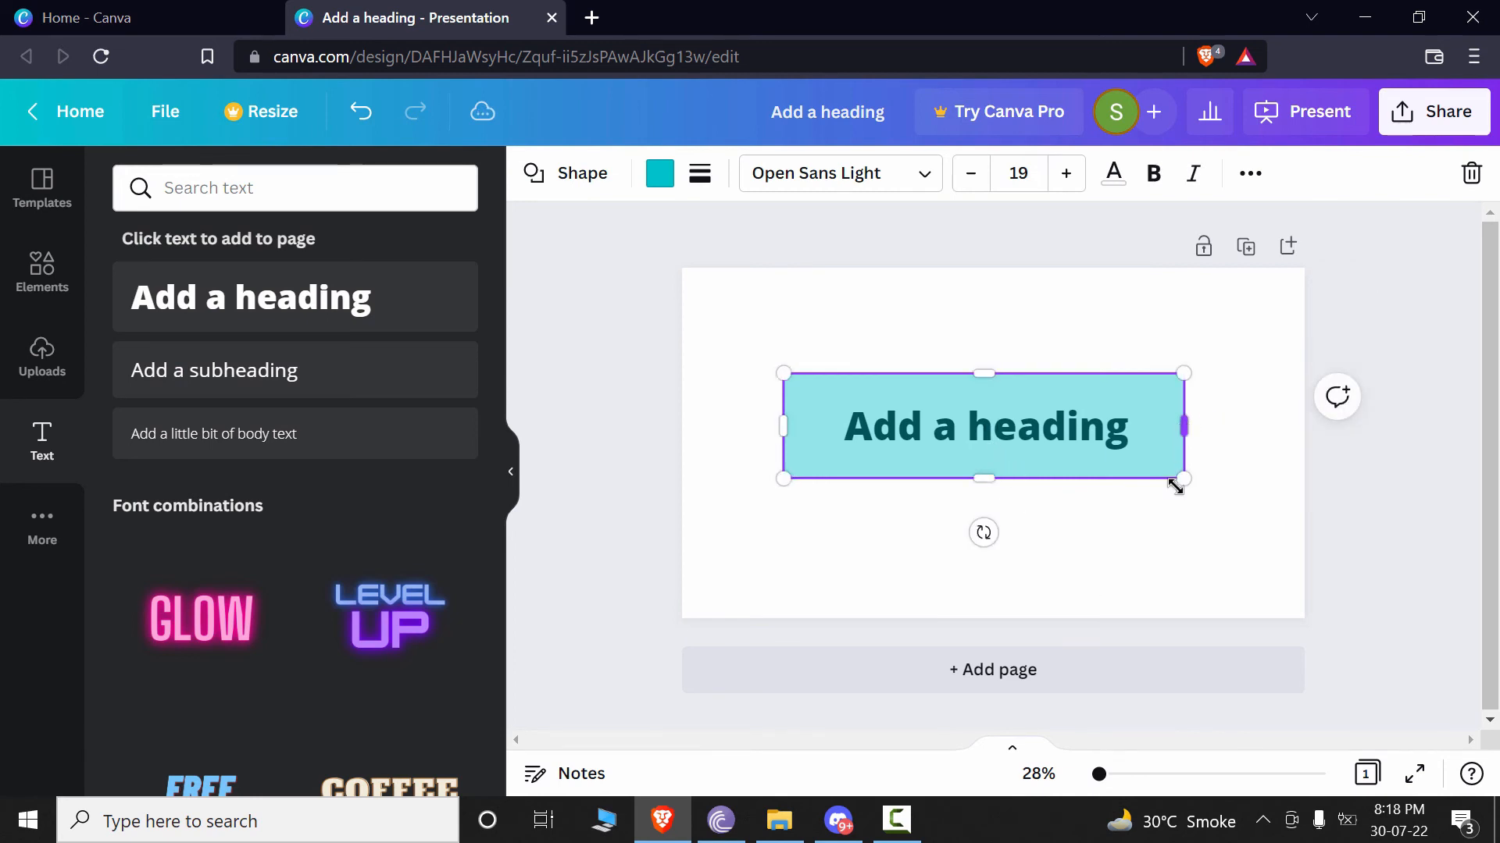
pyautogui.click(1210, 517)
pyautogui.click(1123, 437)
pyautogui.click(1362, 516)
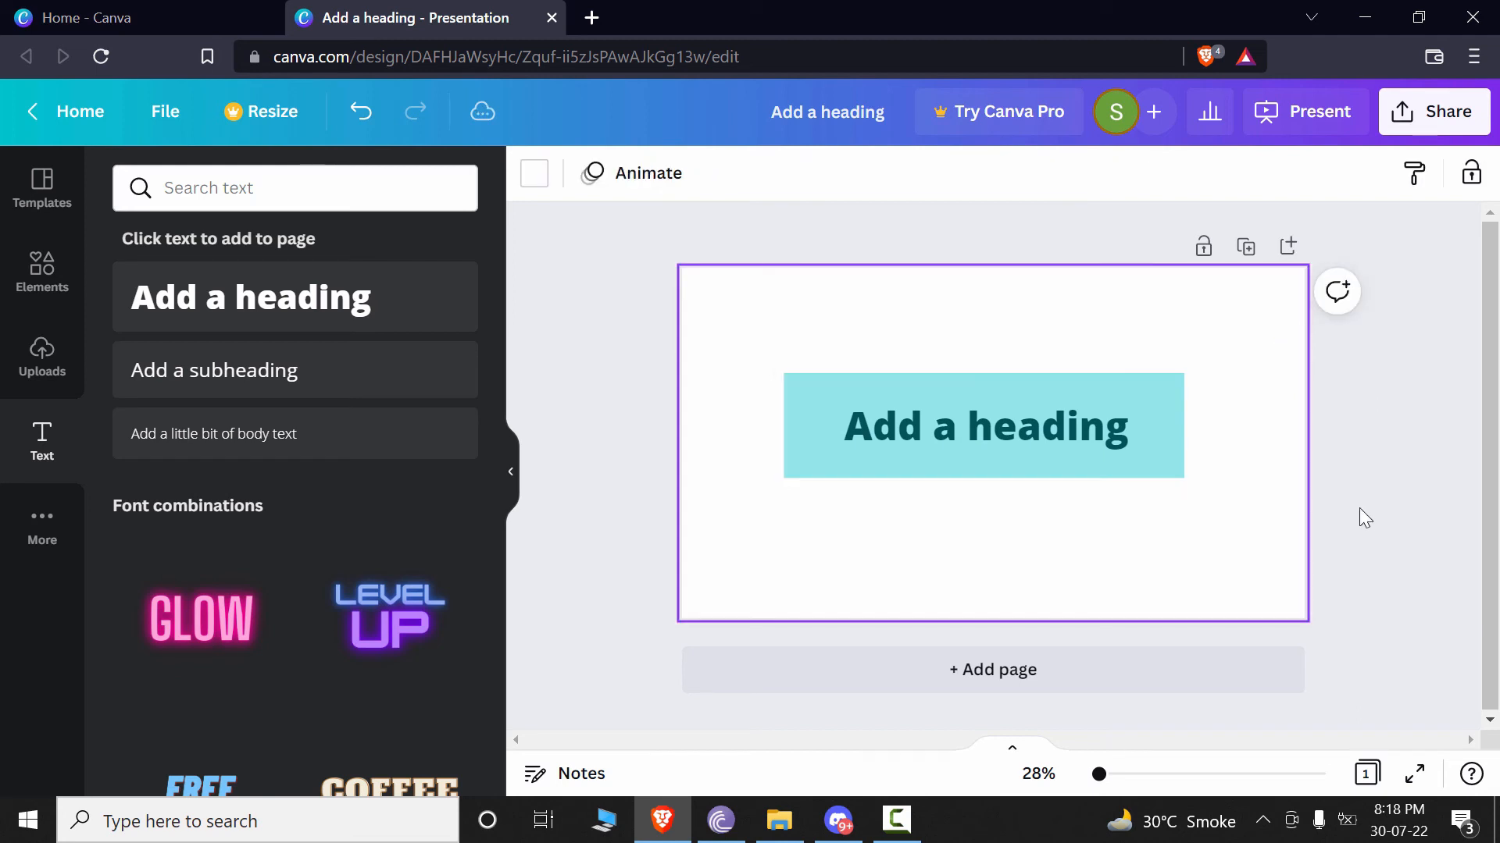
pyautogui.click(1148, 437)
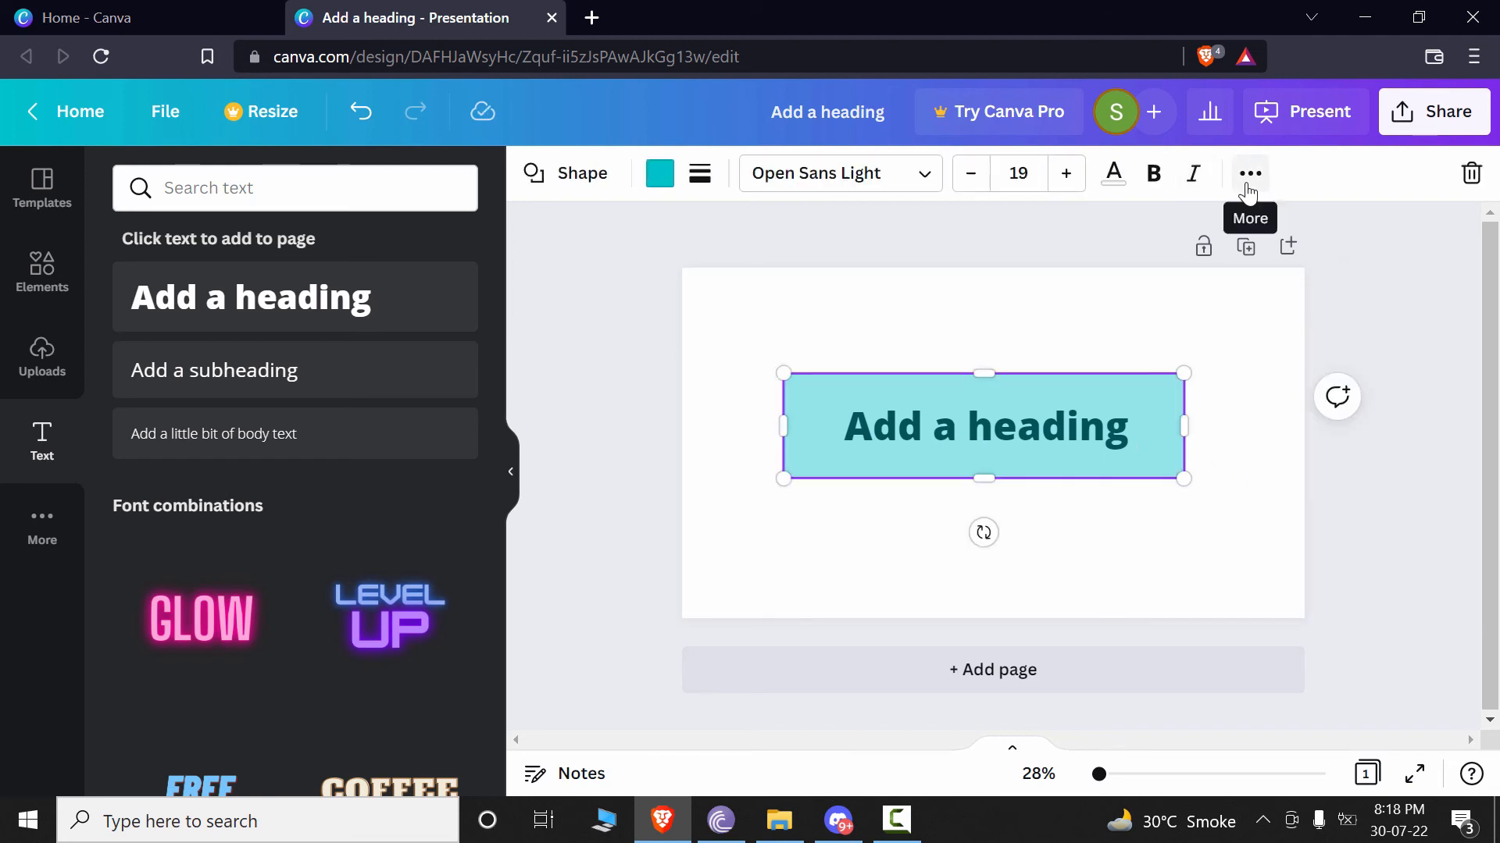
pyautogui.click(1250, 172)
pyautogui.click(1103, 247)
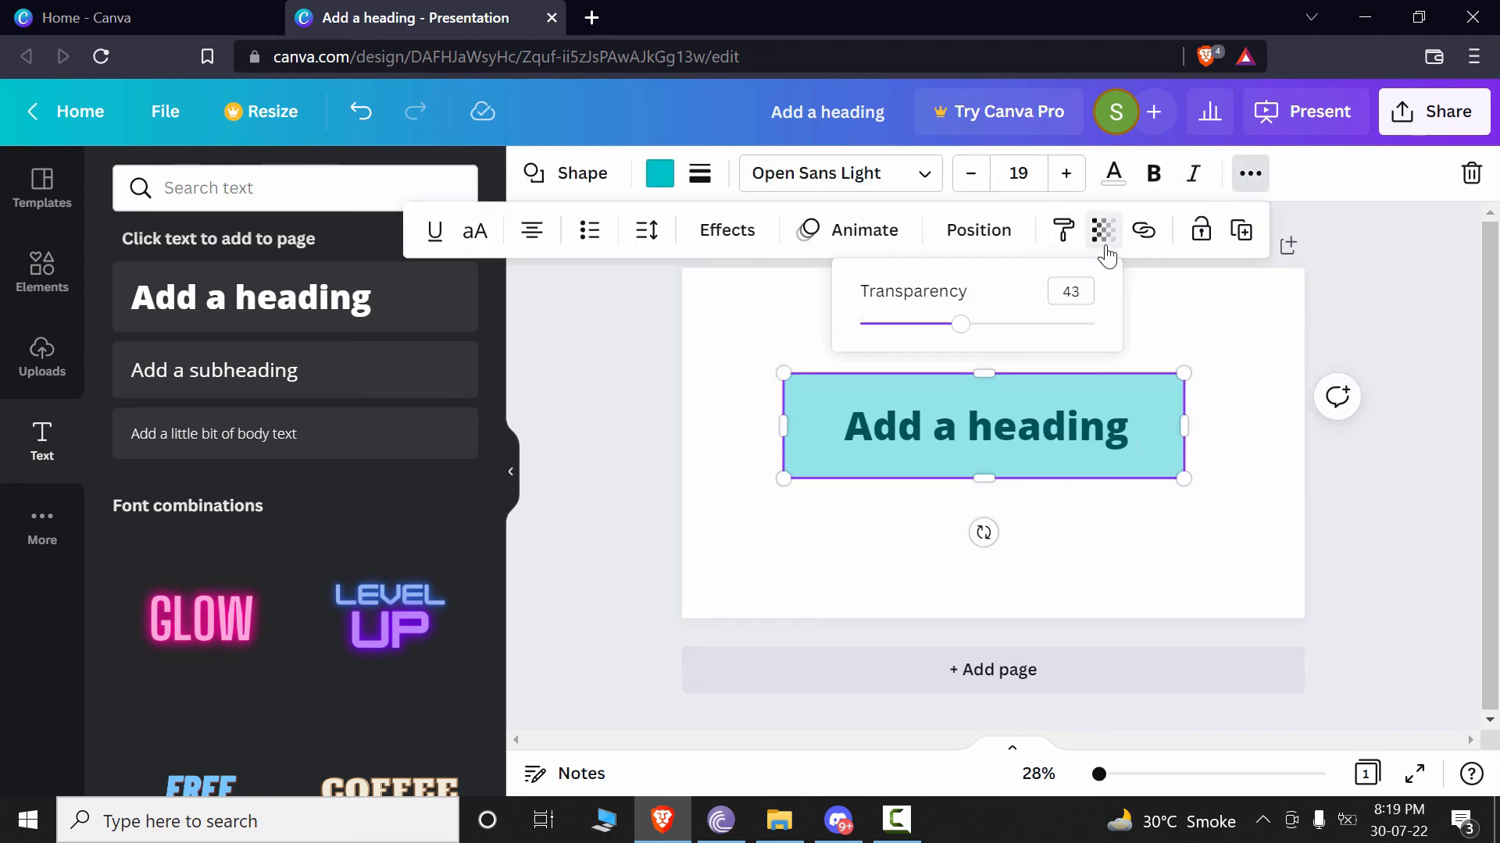
pyautogui.click(699, 308)
# - Send the turquoise rectangle one layer backward, behind the heading
pyautogui.click(1057, 437)
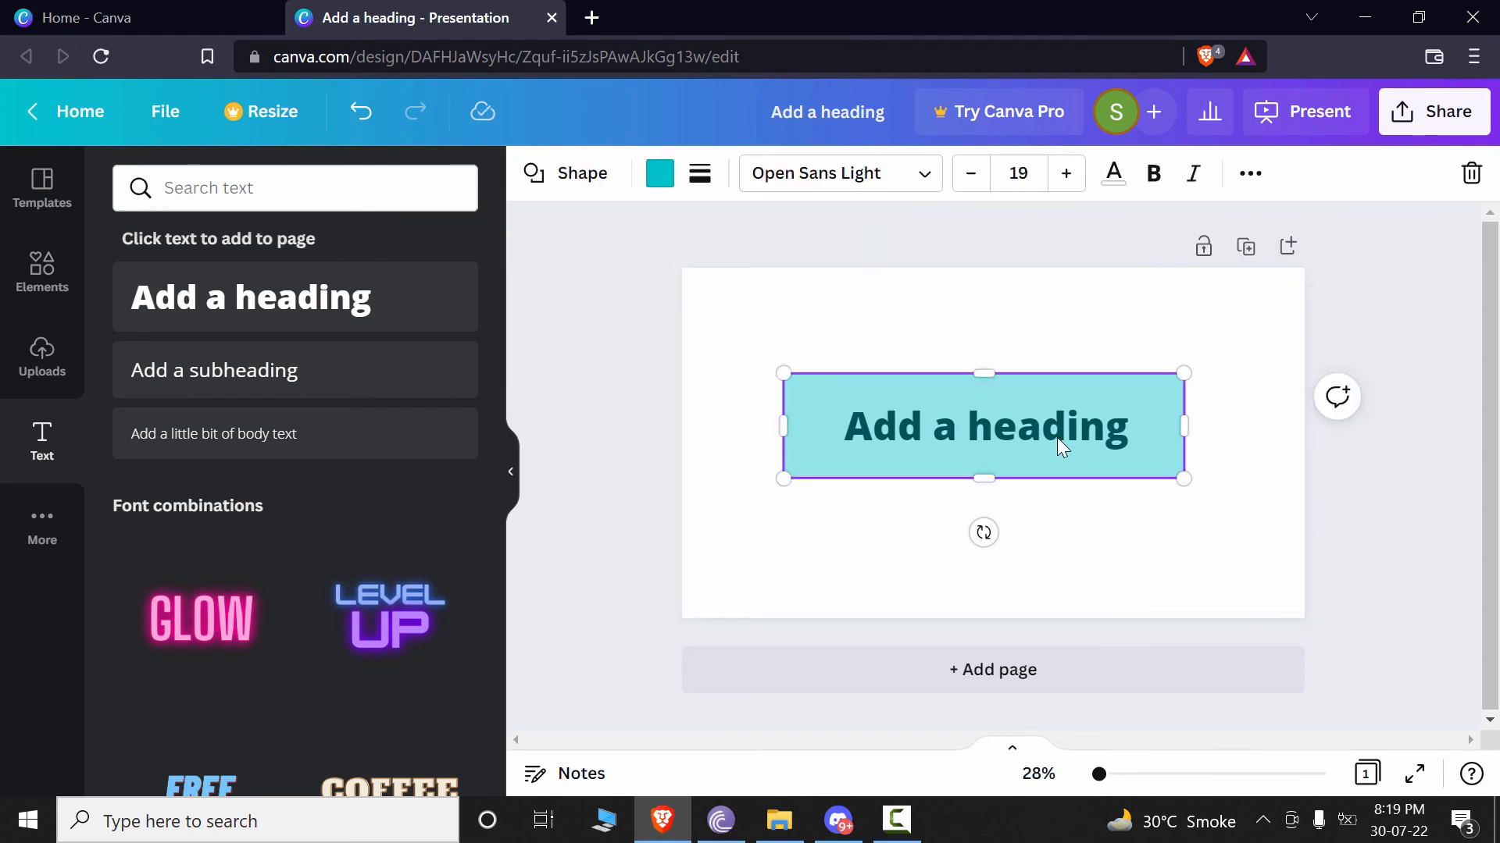
pyautogui.rightClick(1056, 437)
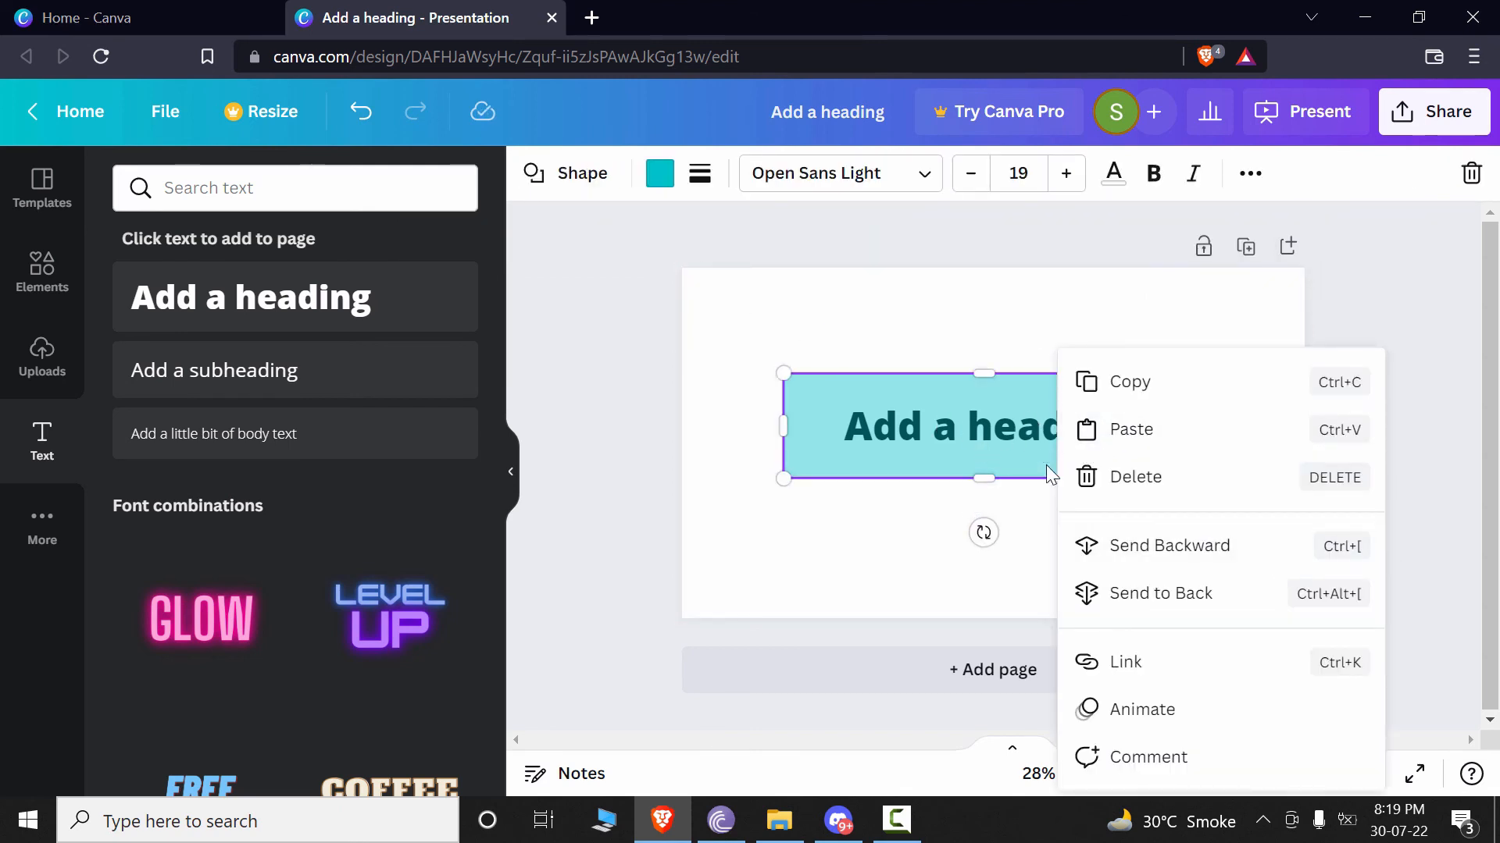
pyautogui.click(1105, 547)
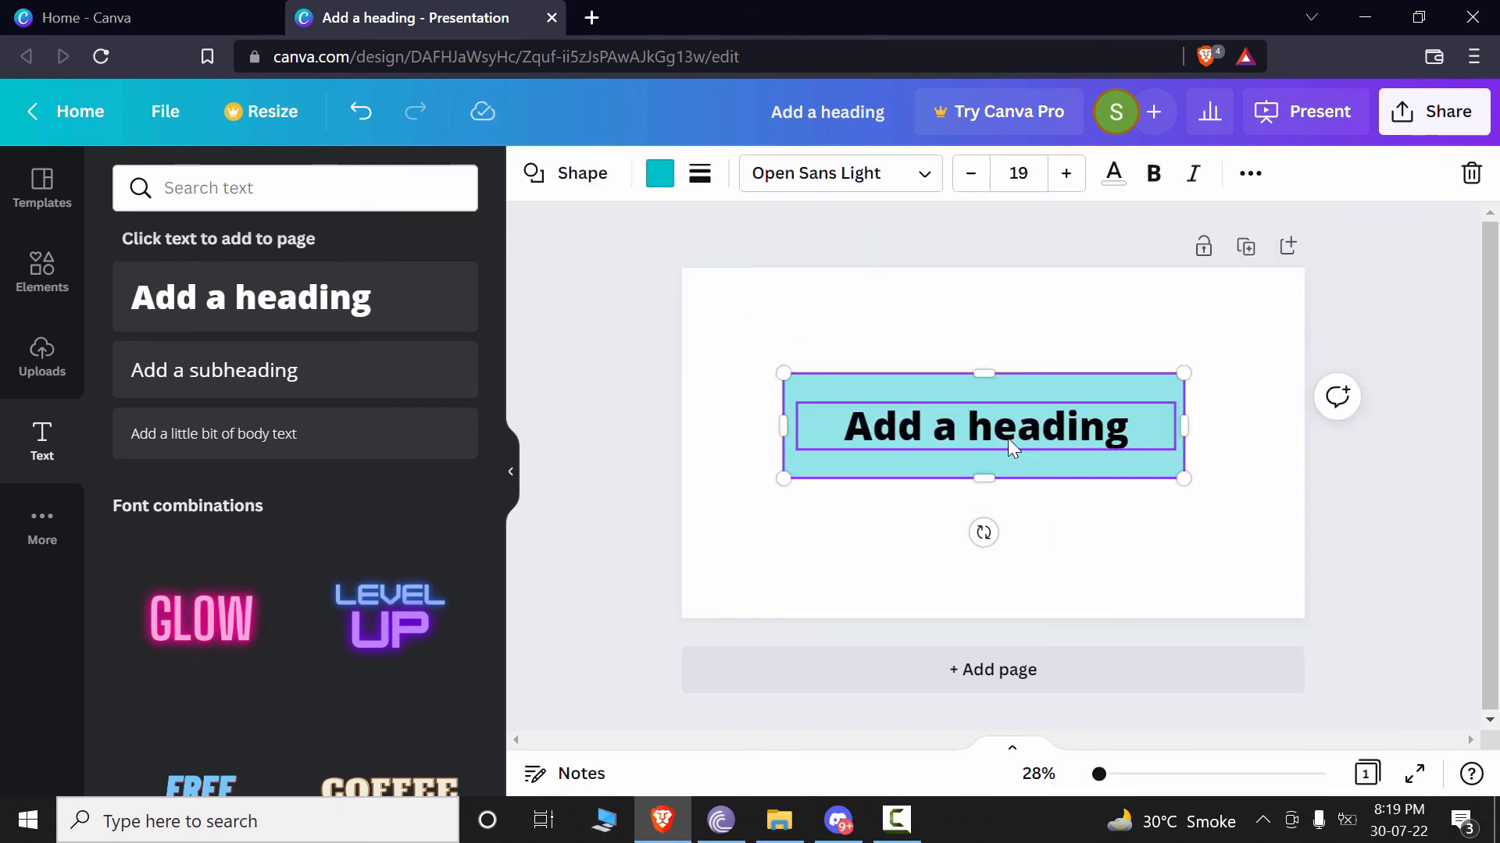
pyautogui.click(1144, 547)
pyautogui.click(1047, 438)
pyautogui.click(1131, 575)
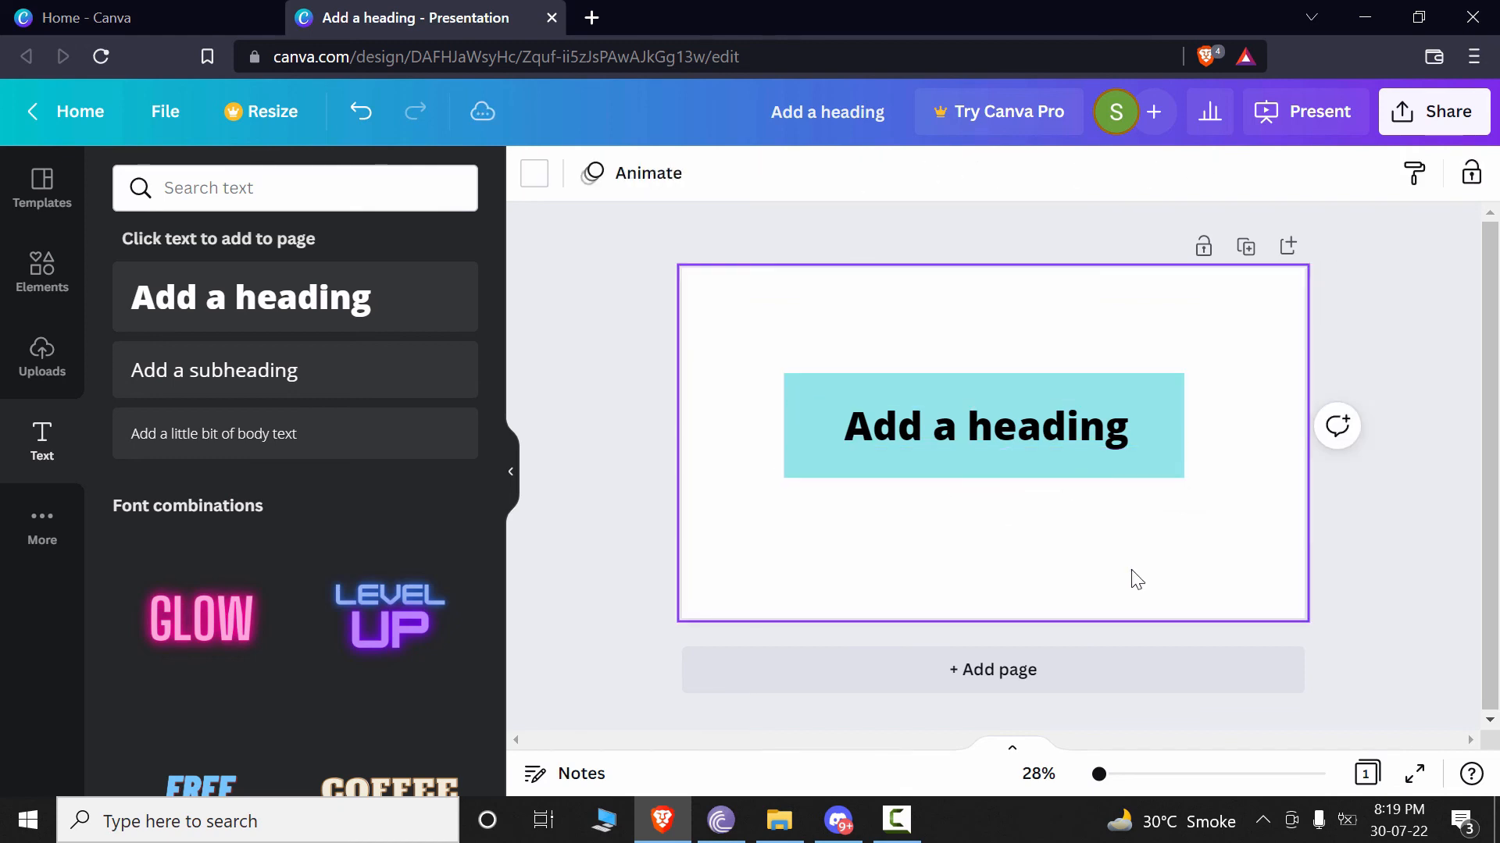
pyautogui.click(995, 442)
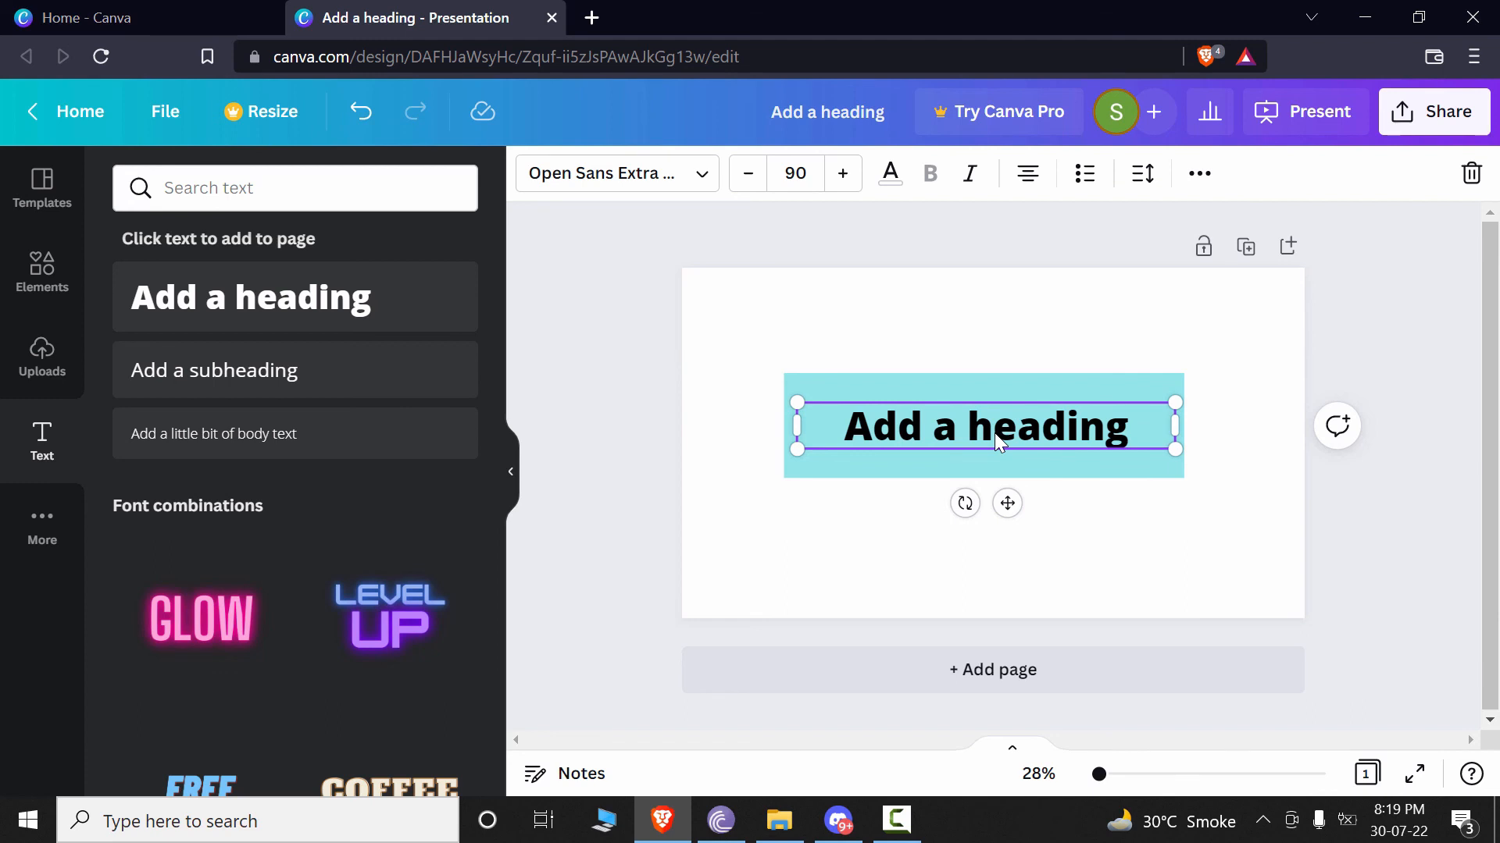
pyautogui.scroll(-5, 459, 639)
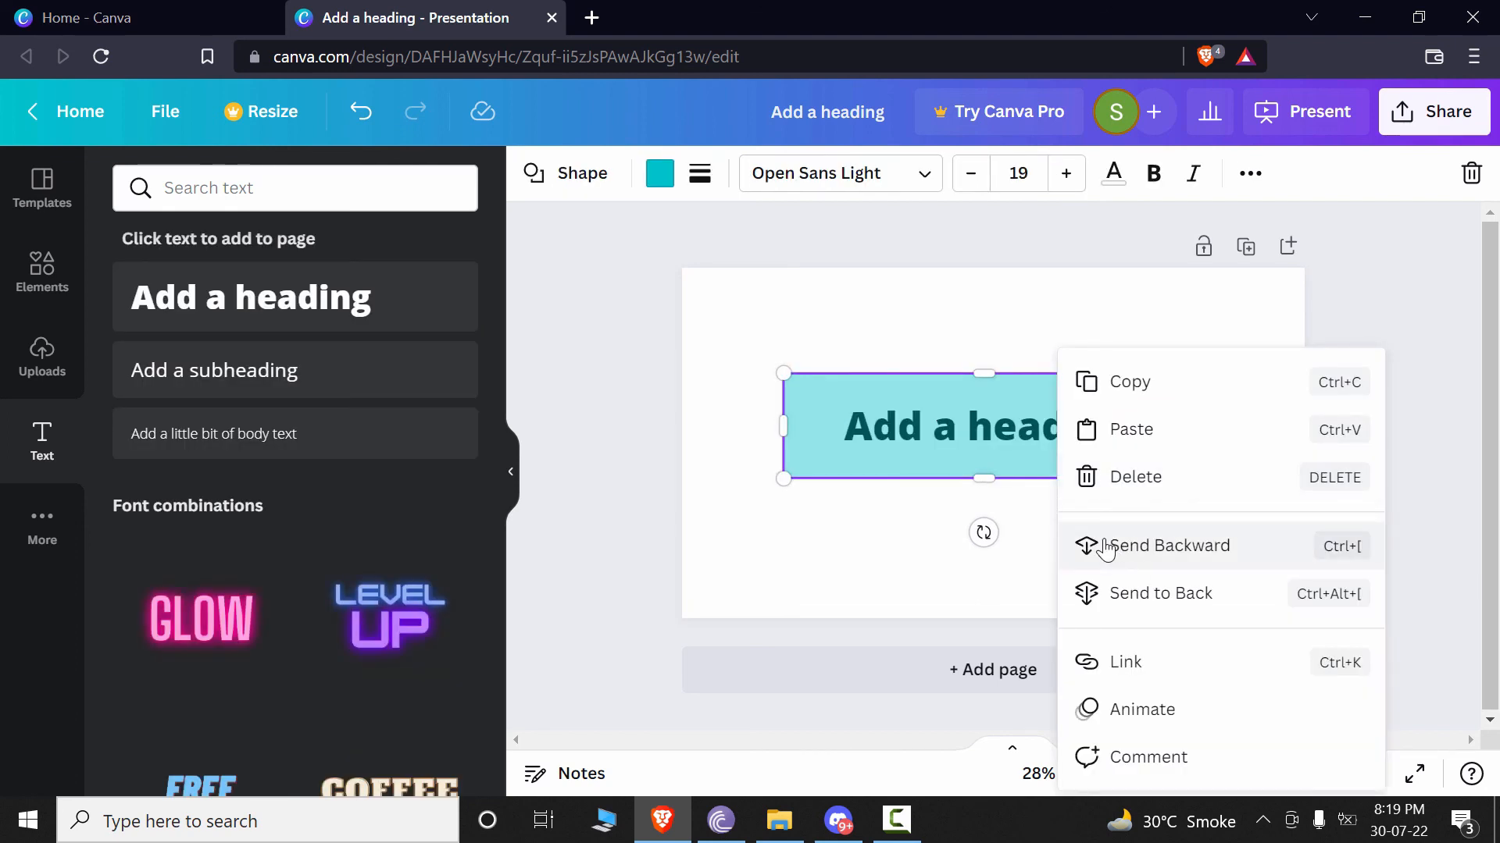
# - Use Send Backward on the turquoise rectangle to put it beneath the heading text
pyautogui.click(1103, 543)
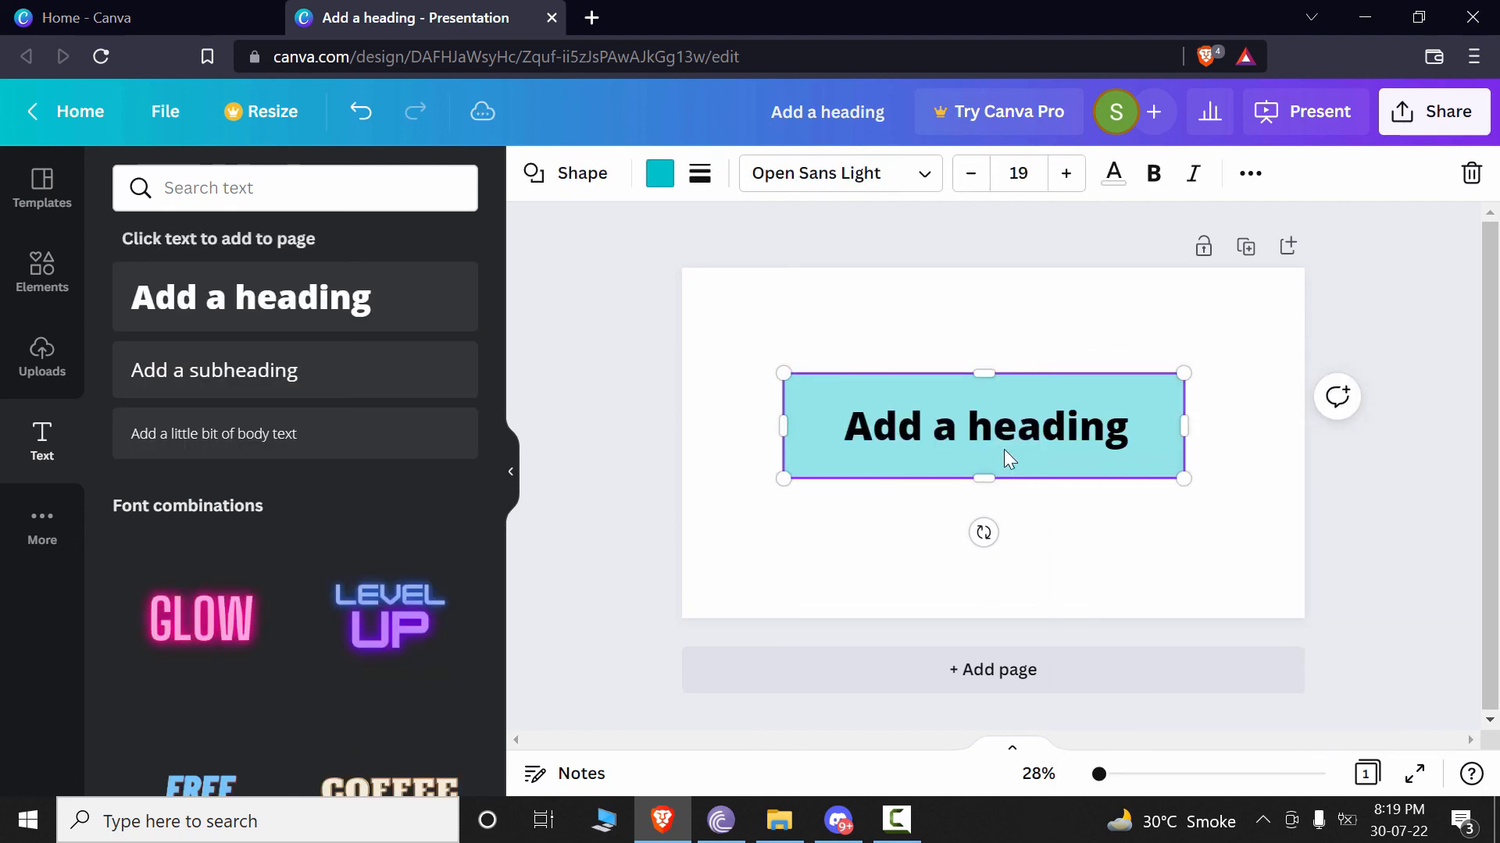
pyautogui.click(1010, 435)
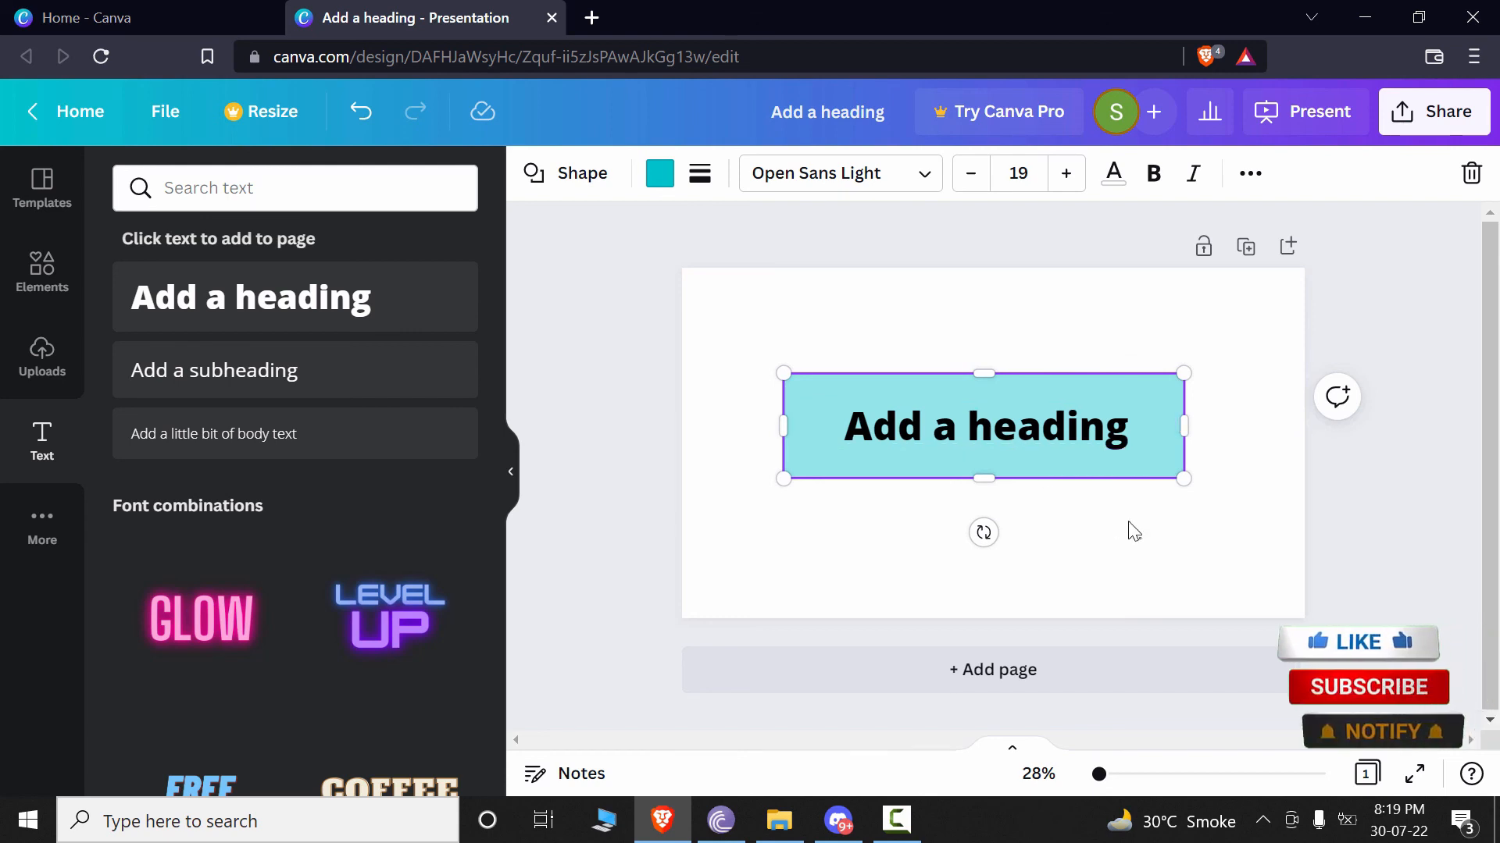
pyautogui.click(1136, 582)
pyautogui.click(995, 434)
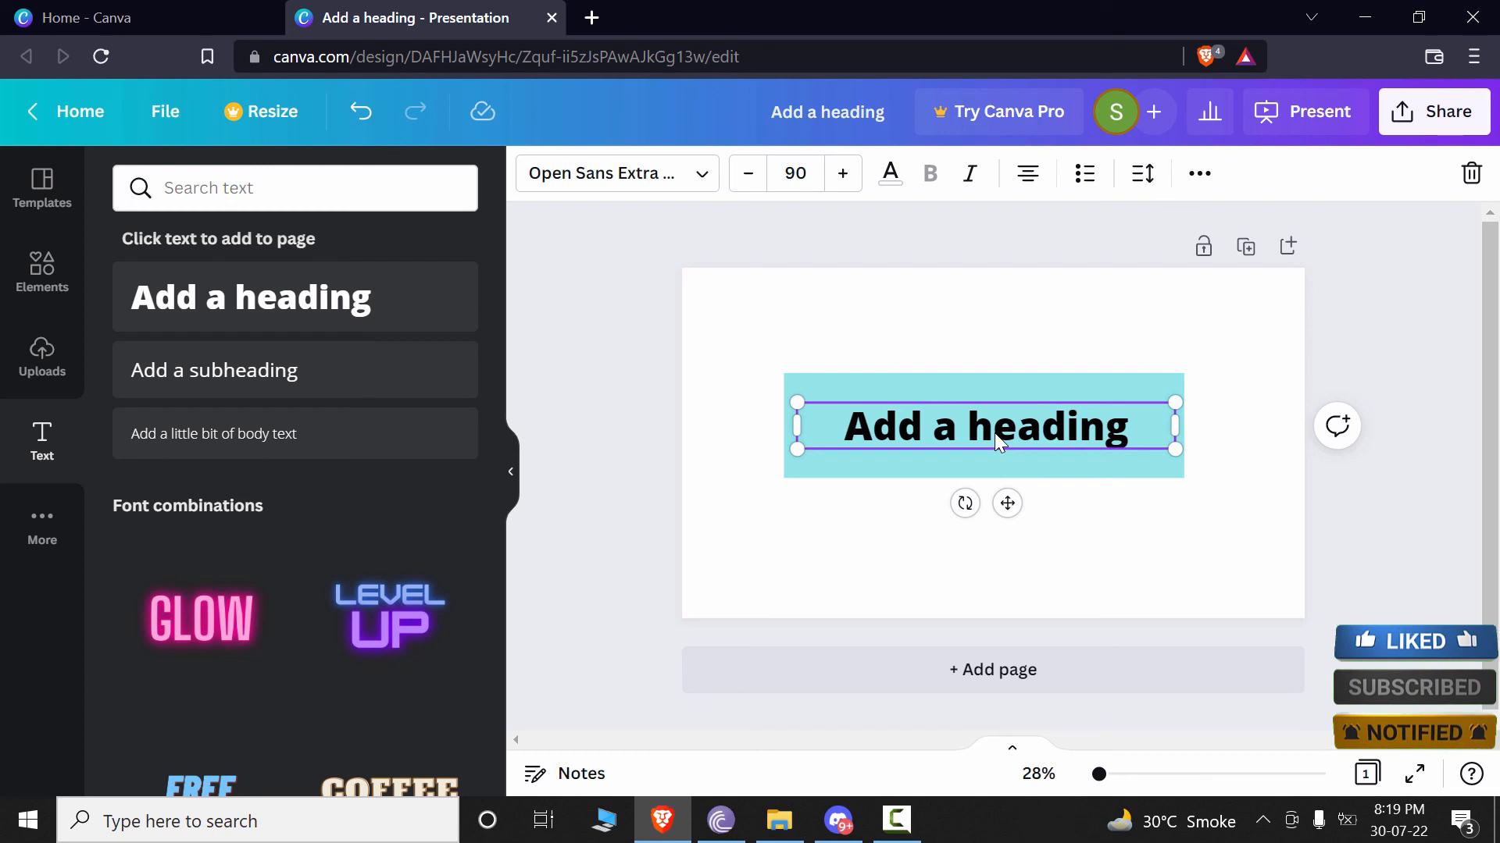
pyautogui.scroll(-5, 391, 546)
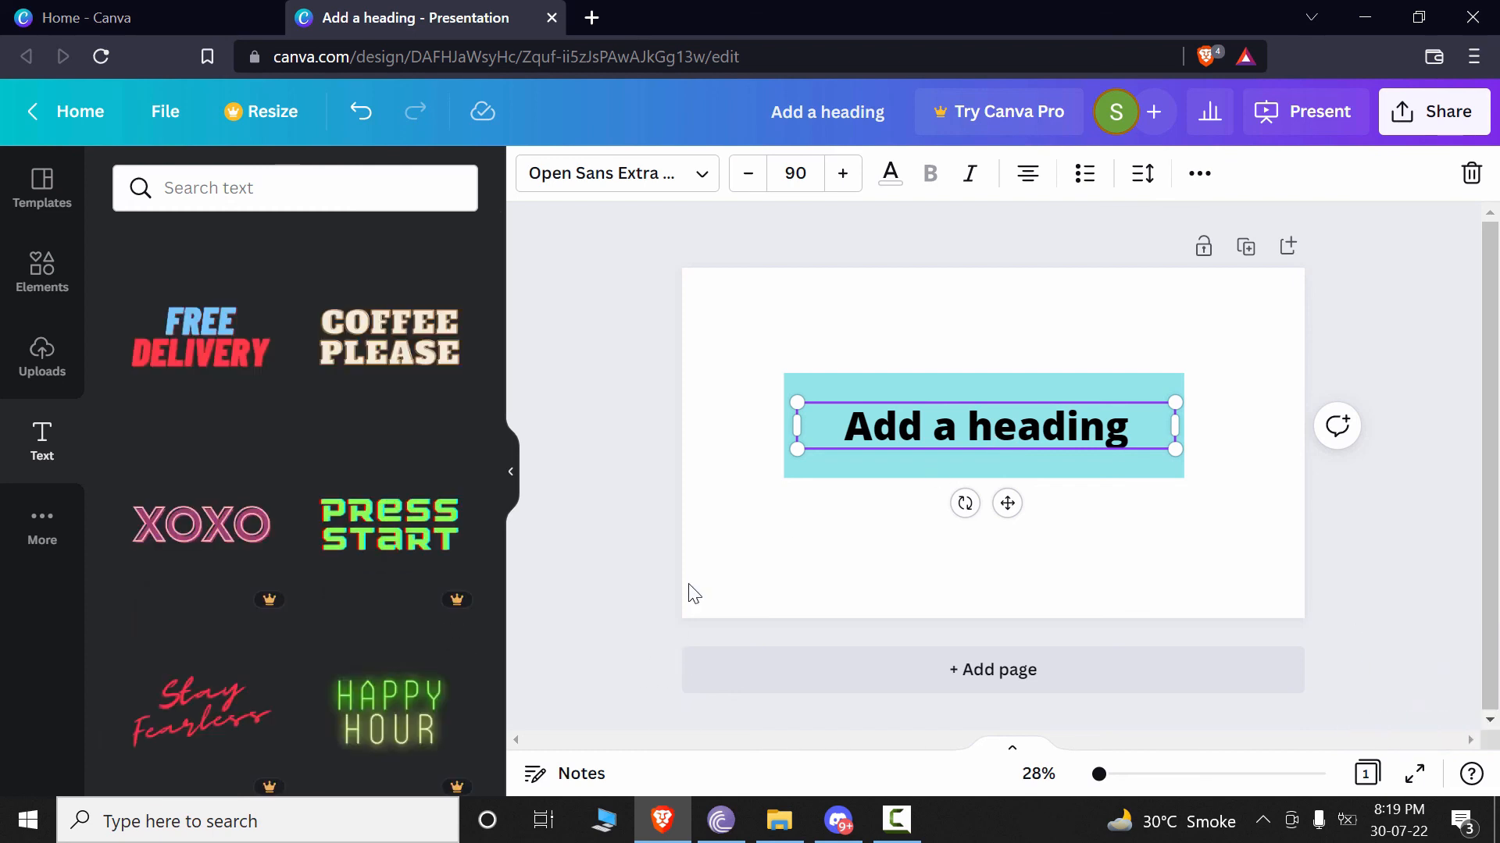